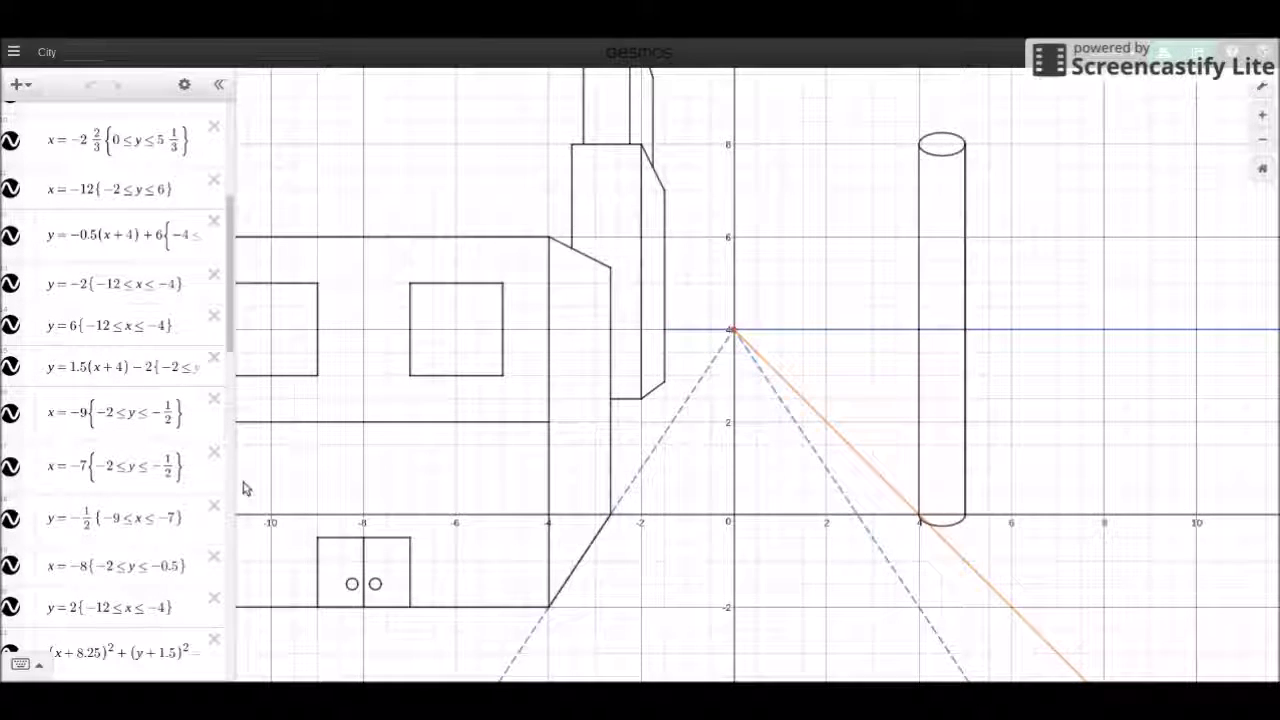
# - Scroll the expression list down toward the lamp post equations
pyautogui.click(228, 310)
pyautogui.scroll(-10, 228, 310)
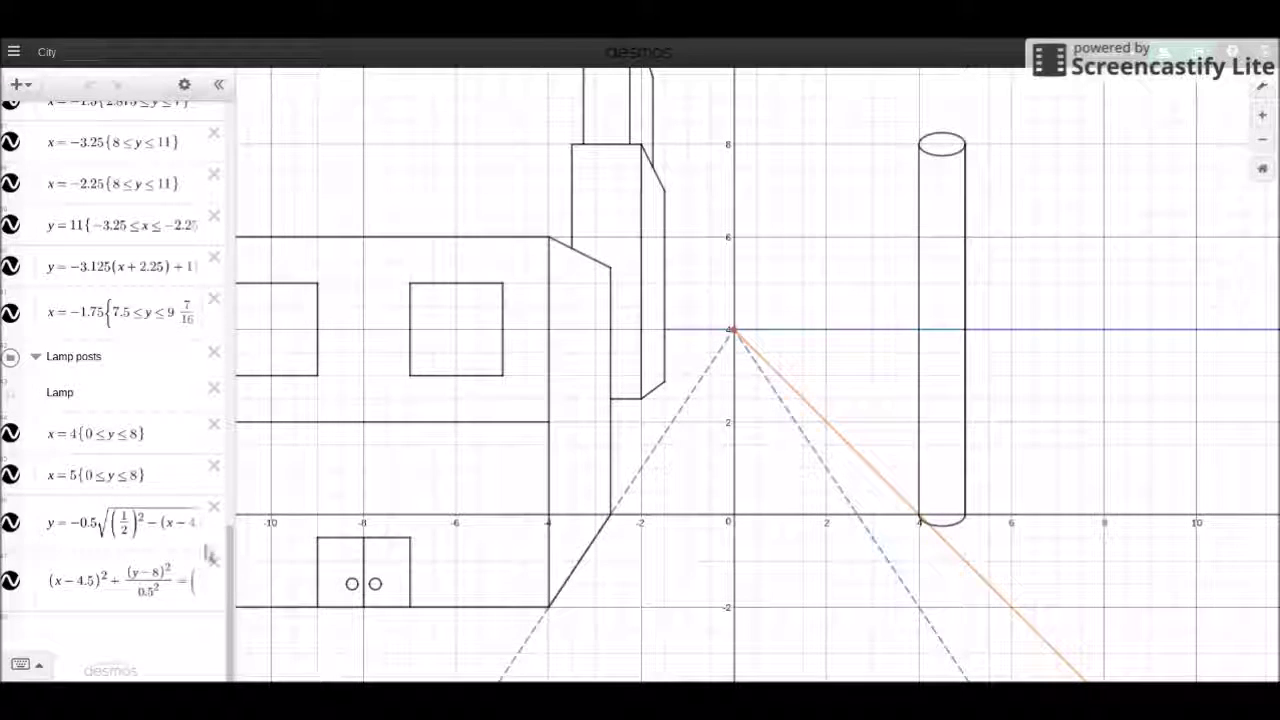
# - Add an empty row below the lamp's top ellipse equation in the Lamp posts folder
pyautogui.click(150, 597)
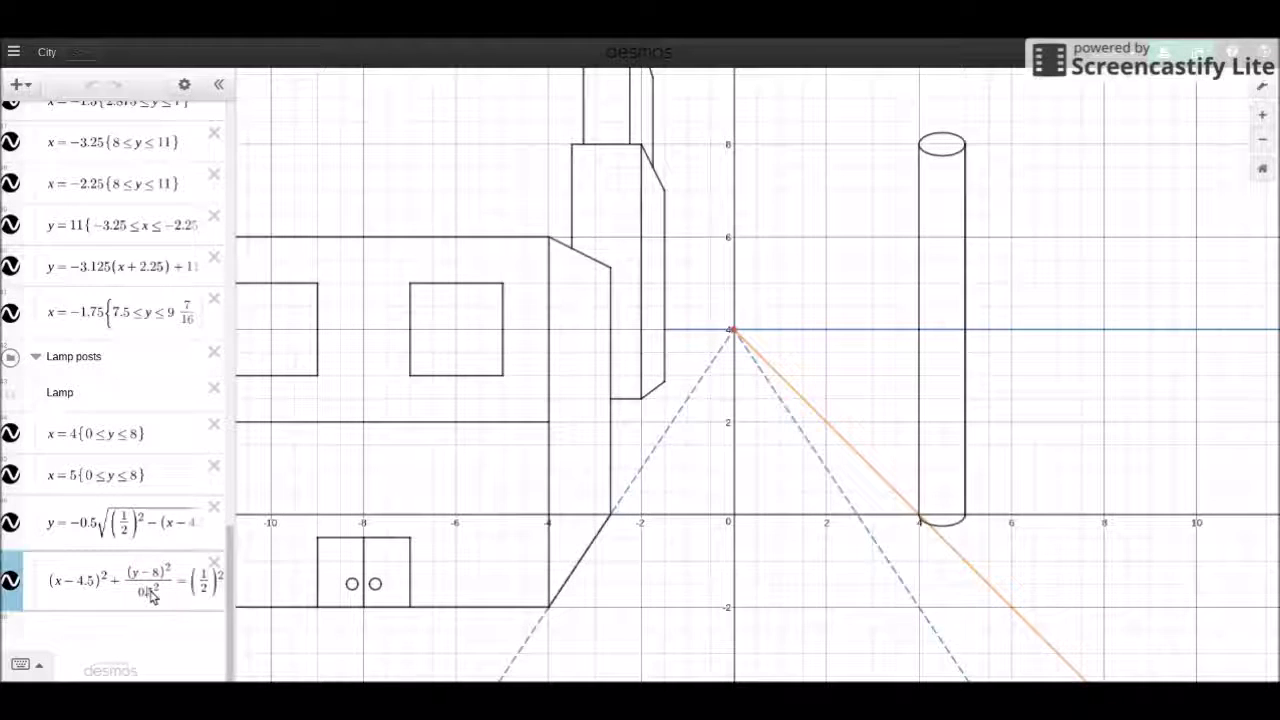
pyautogui.press('Return')
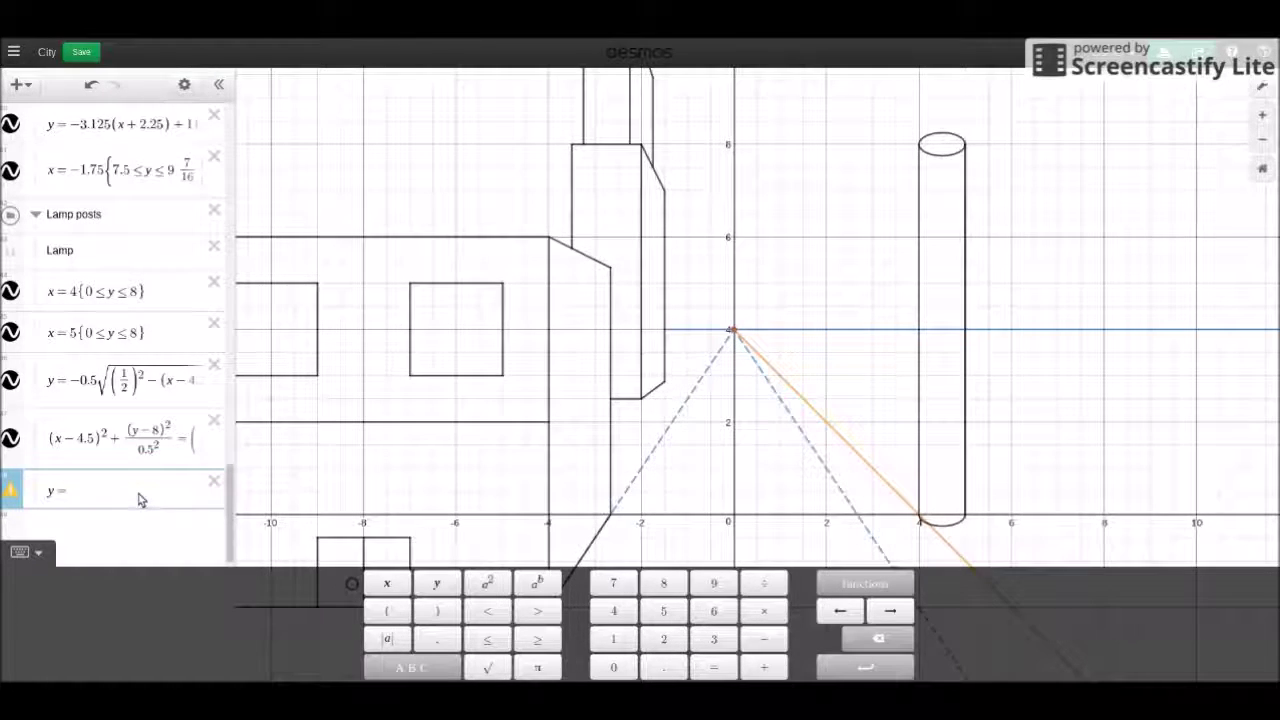
# - Add the lines y = 7.5 and y = 7.75, each restricted to x ≤ 4
pyautogui.write('.5')
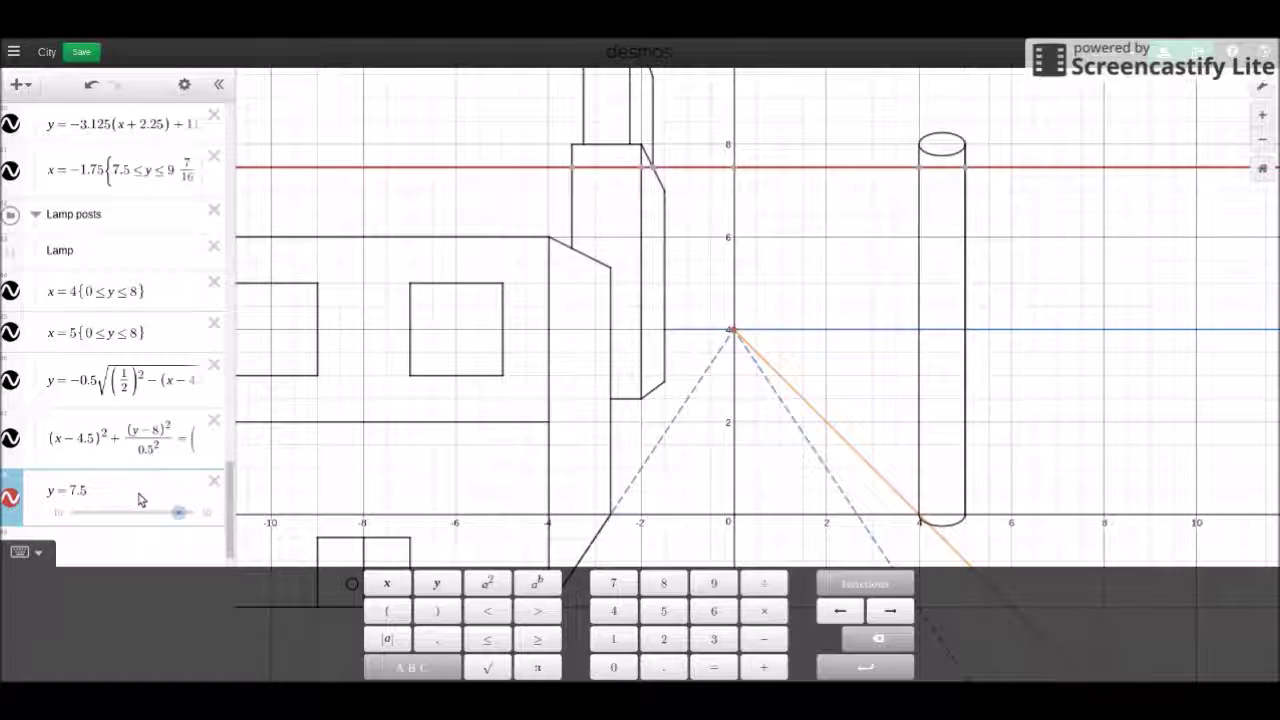
pyautogui.press('Return')
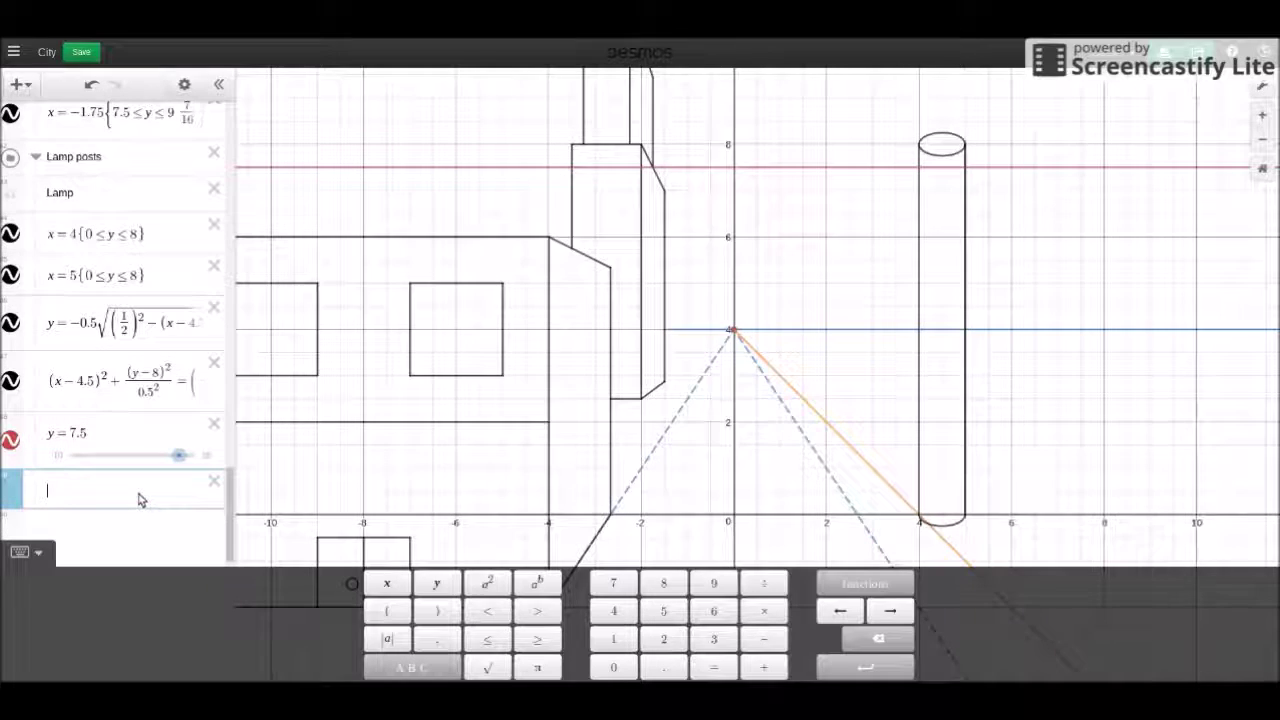
pyautogui.write('y = 7.75')
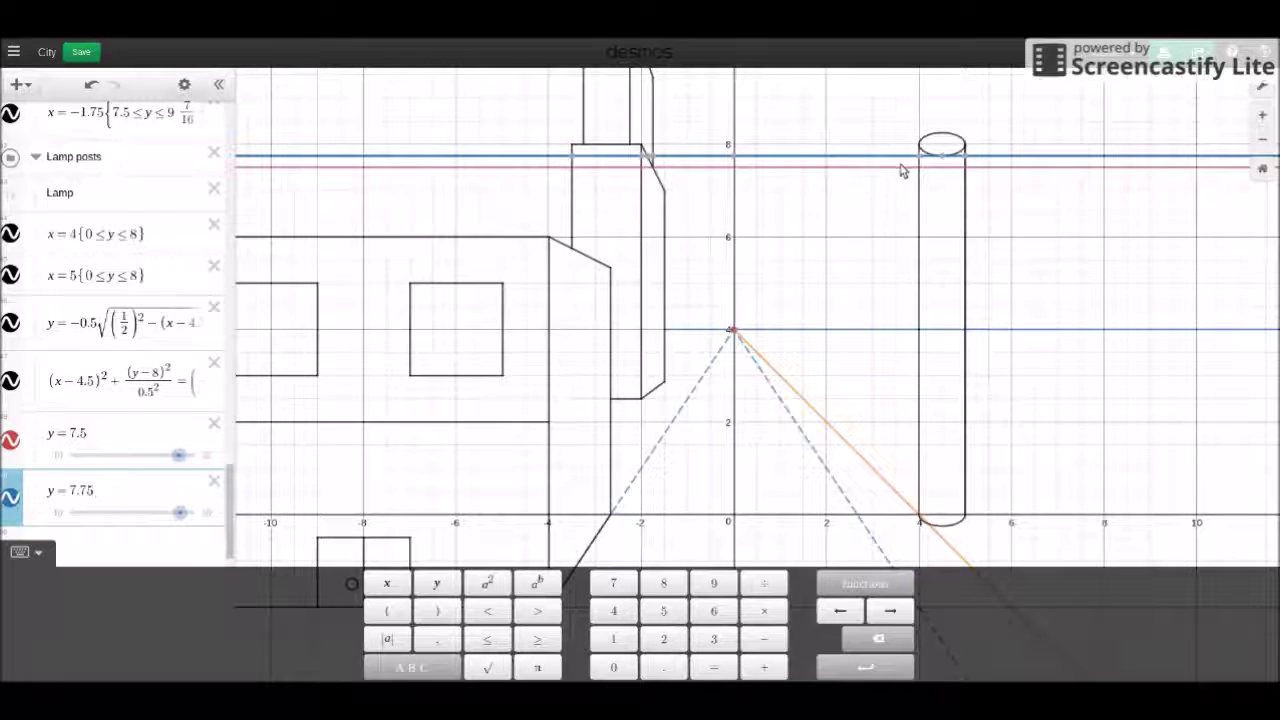
pyautogui.click(125, 438)
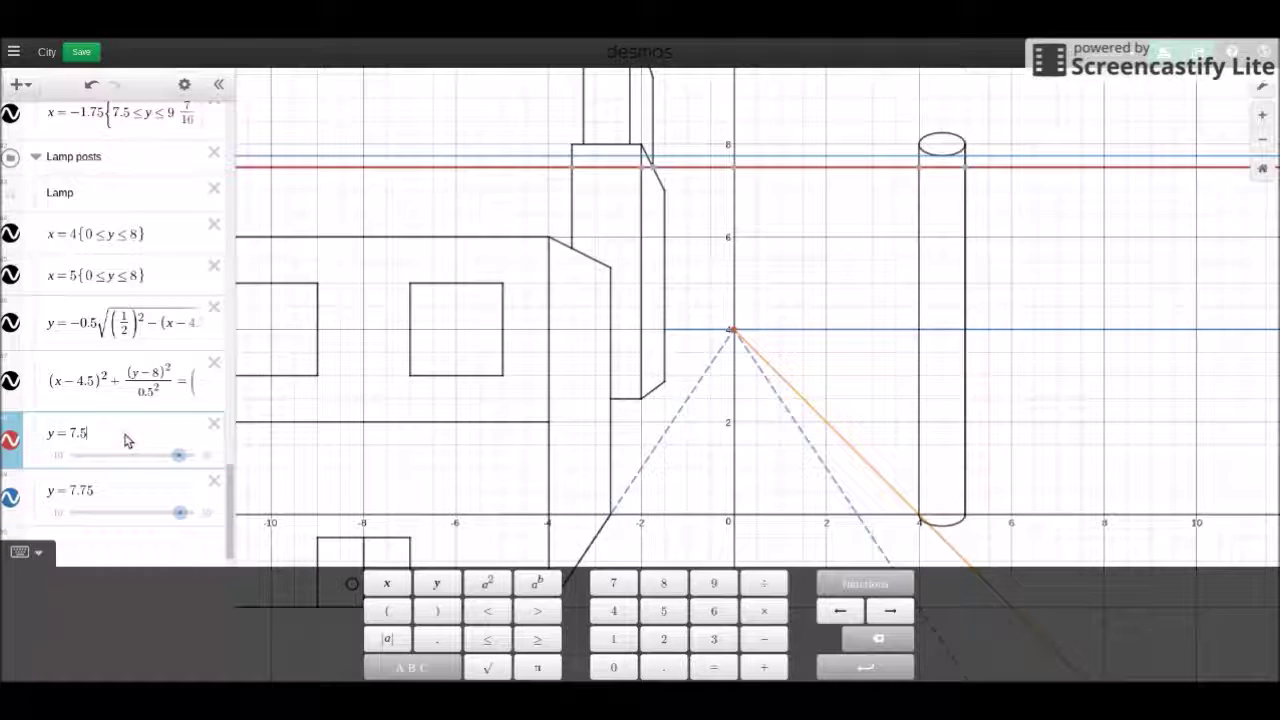
pyautogui.write('{')
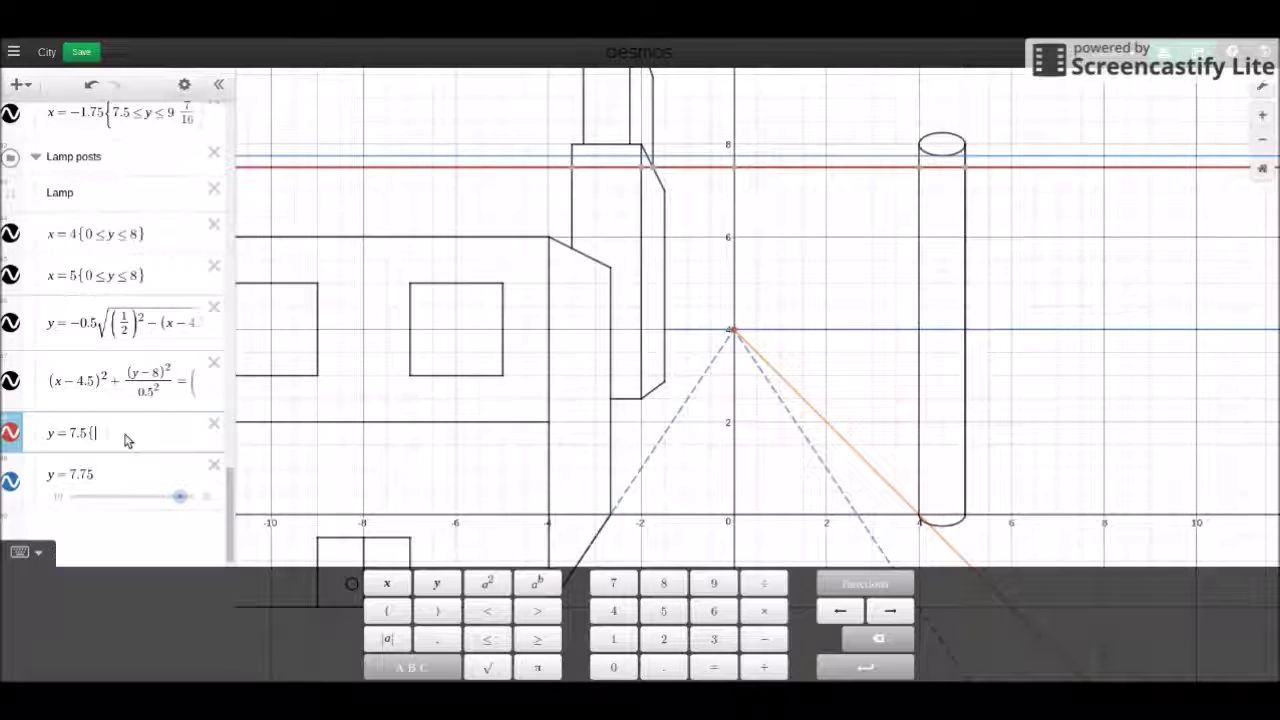
pyautogui.write('x<=')
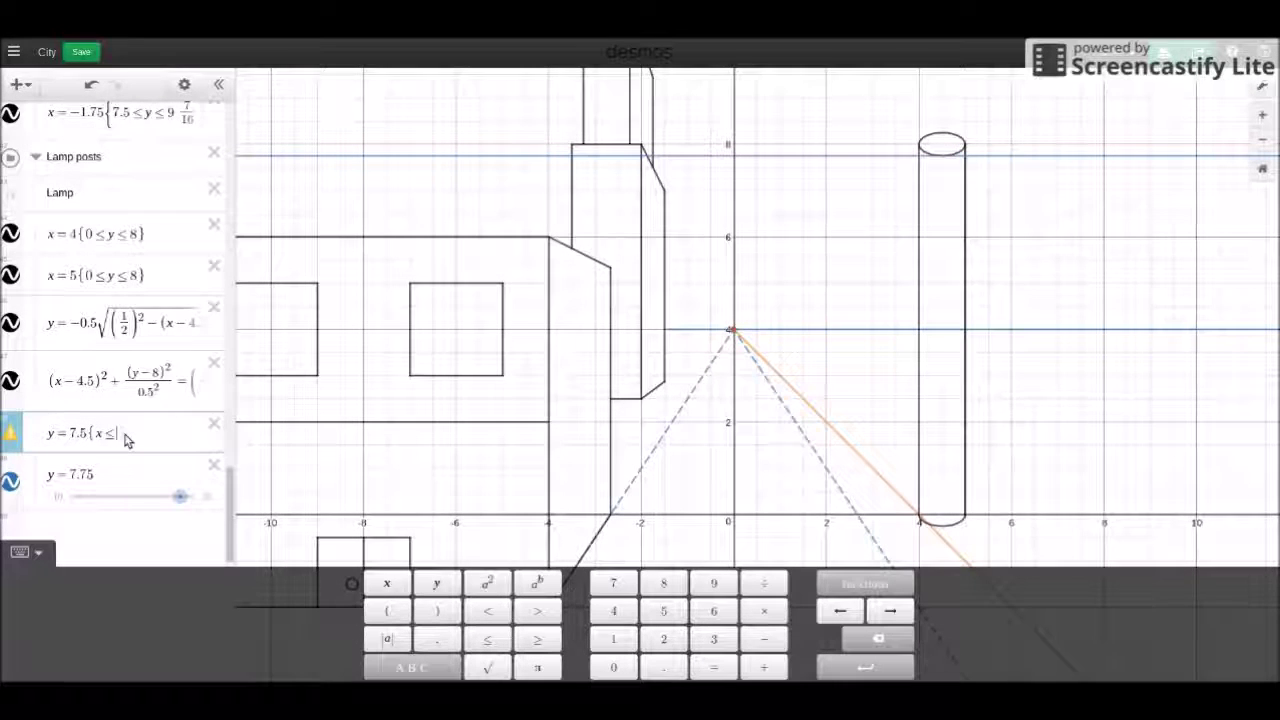
pyautogui.write('4')
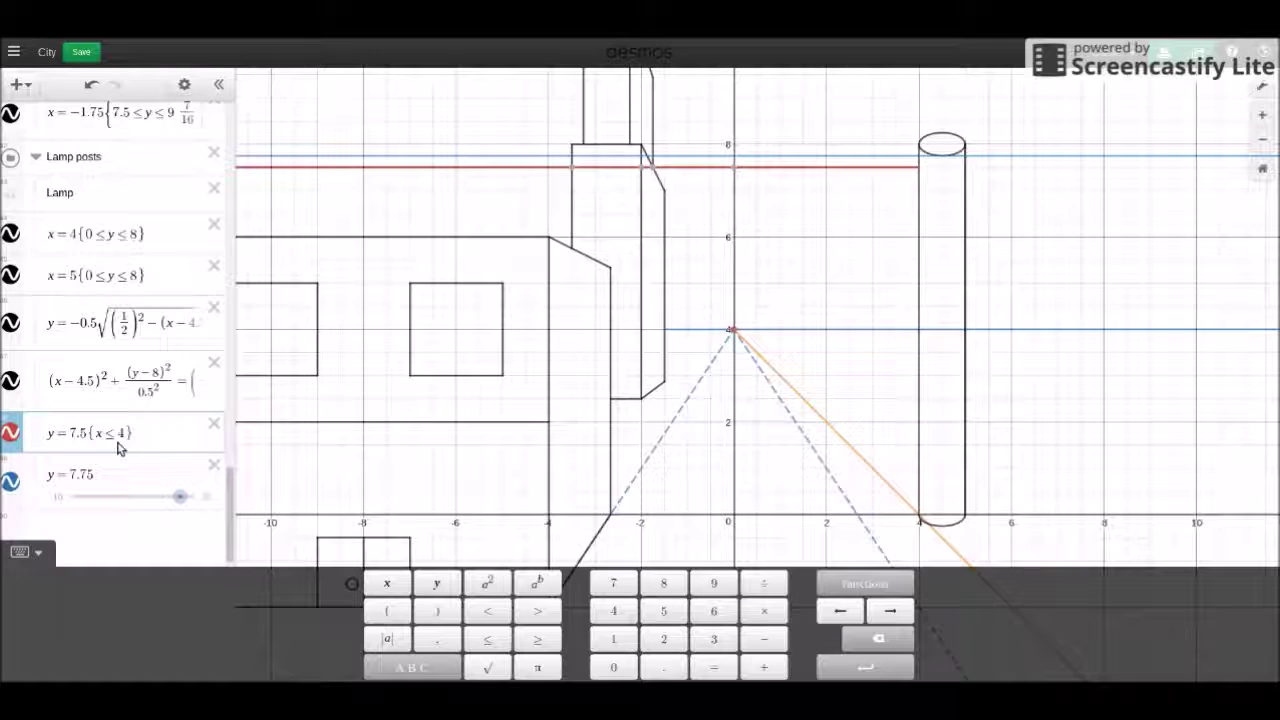
pyautogui.click(108, 474)
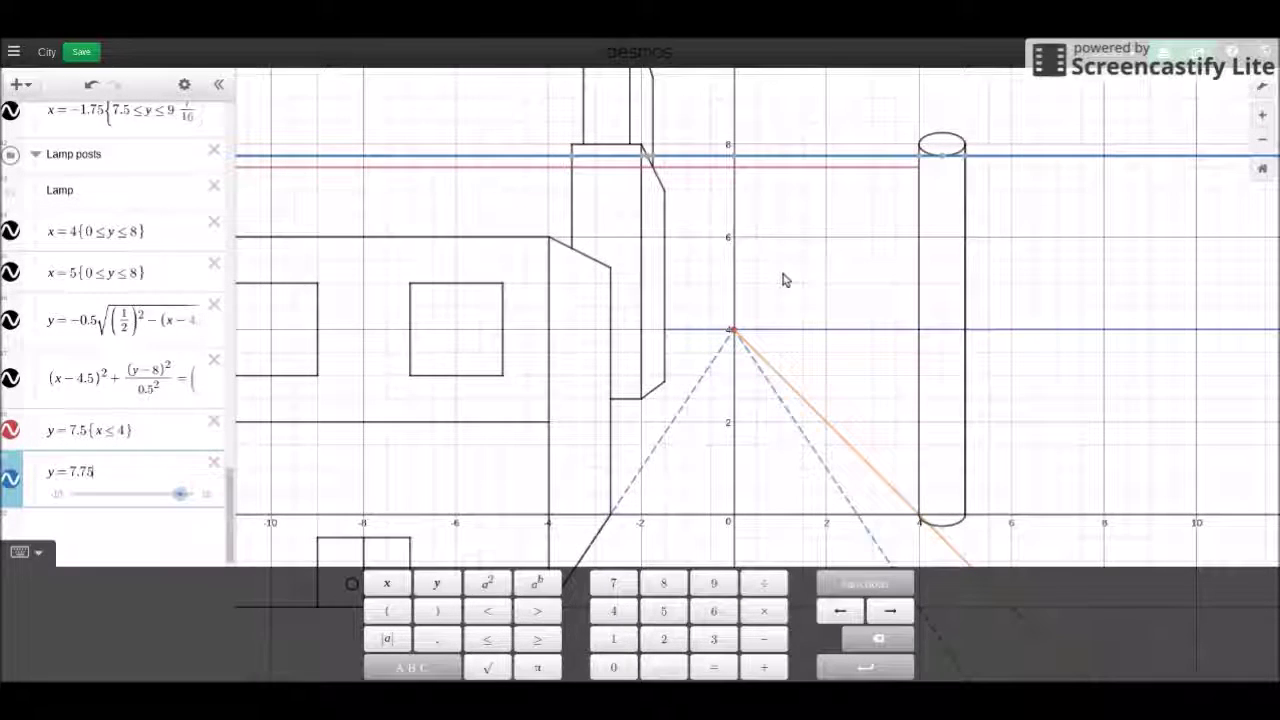
pyautogui.write('{')
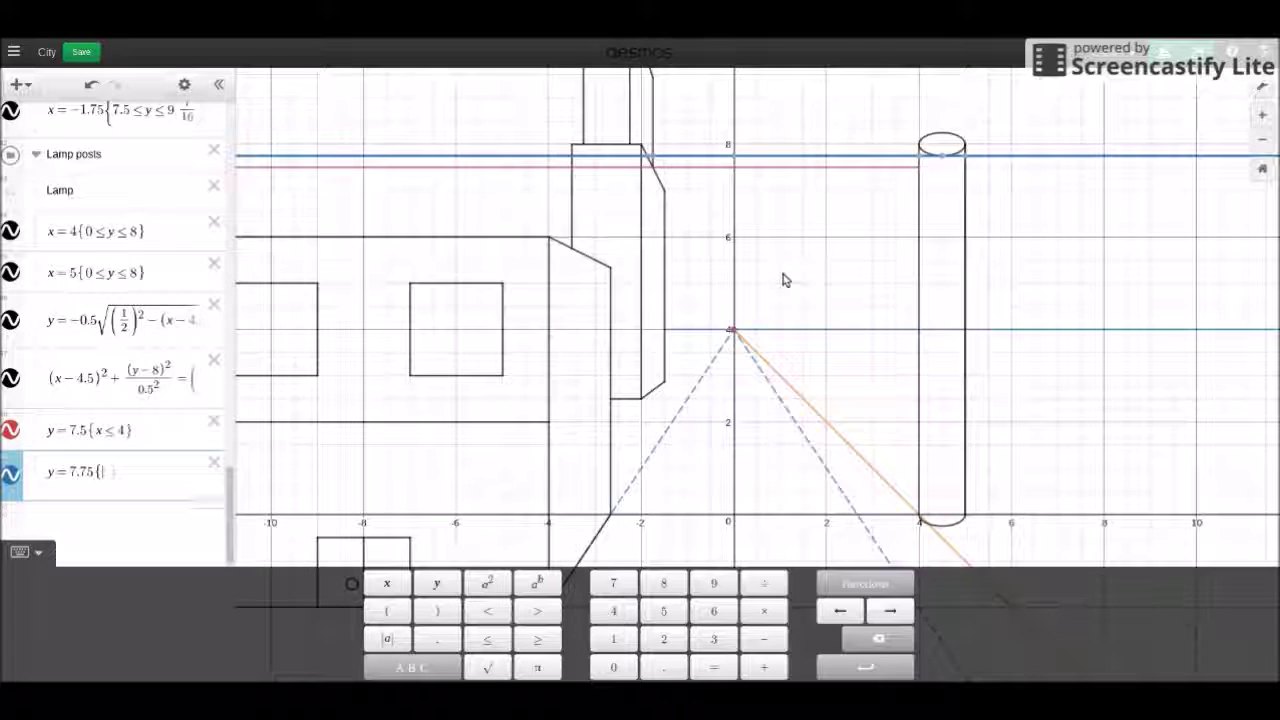
pyautogui.write('x<=4')
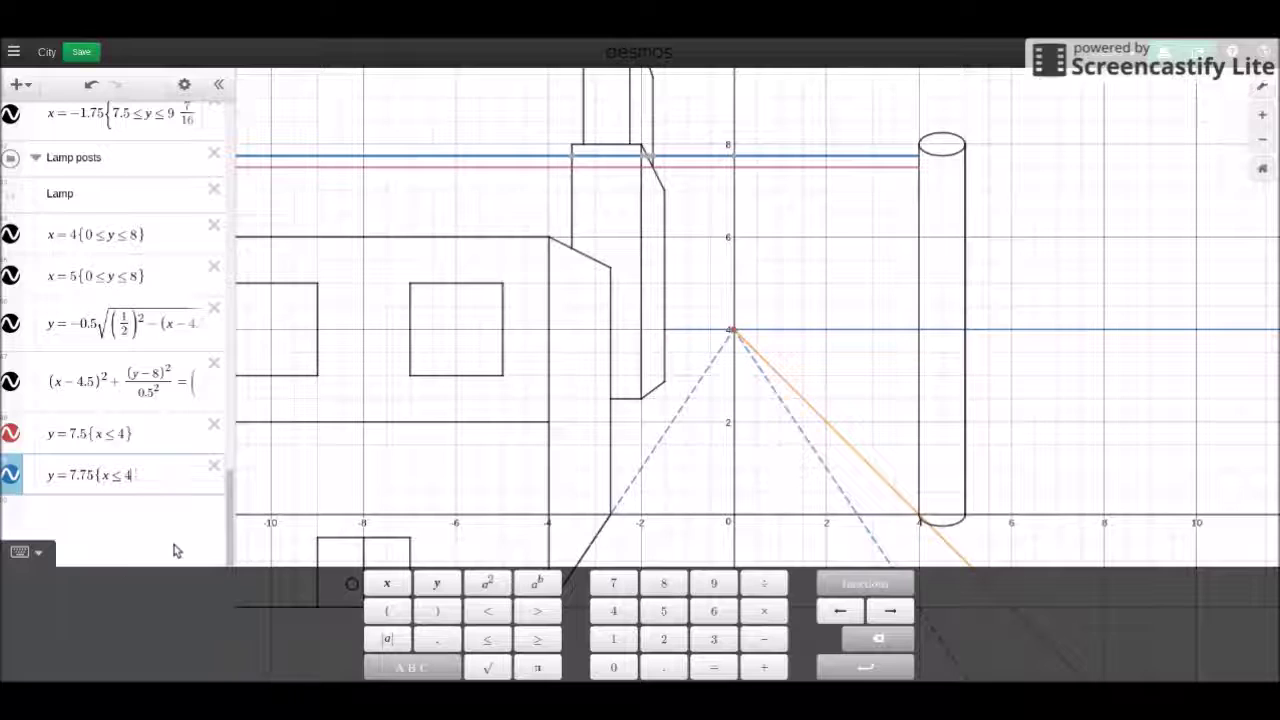
pyautogui.press('Return')
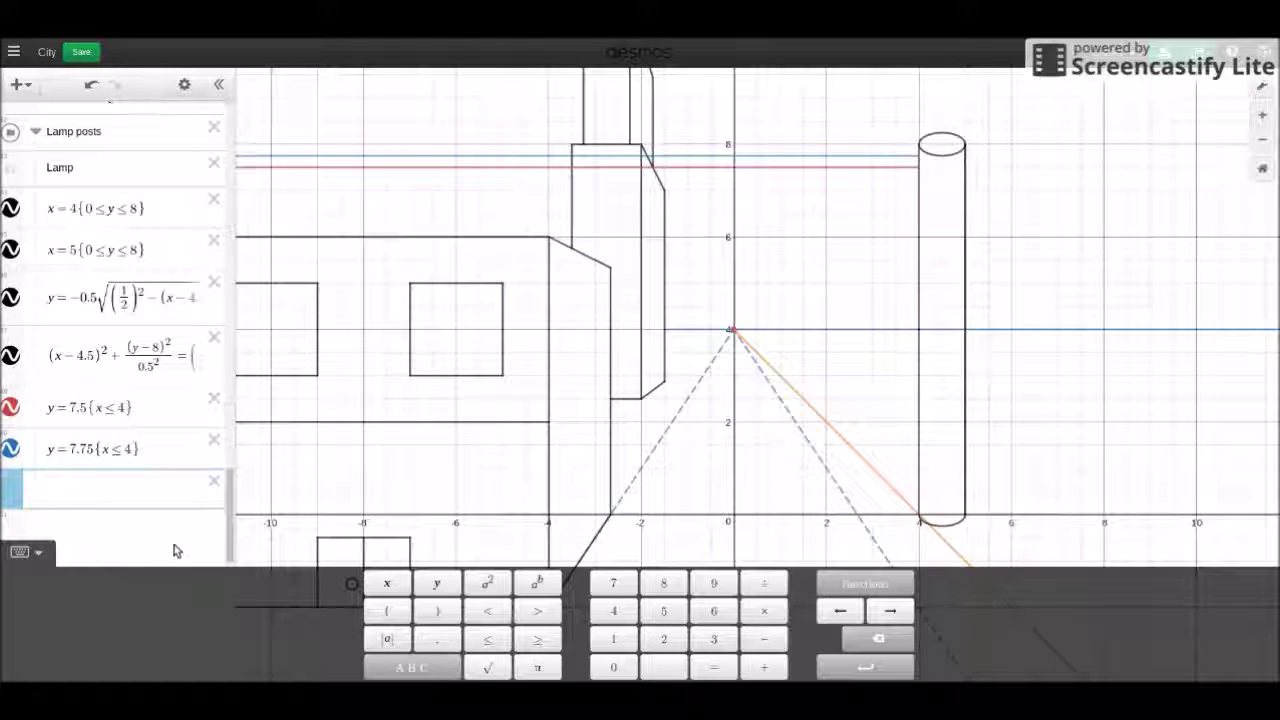
# - Enter the semicircle y = √(1 − (x − 3)²) + 8 in the new row
pyautogui.write('y=')
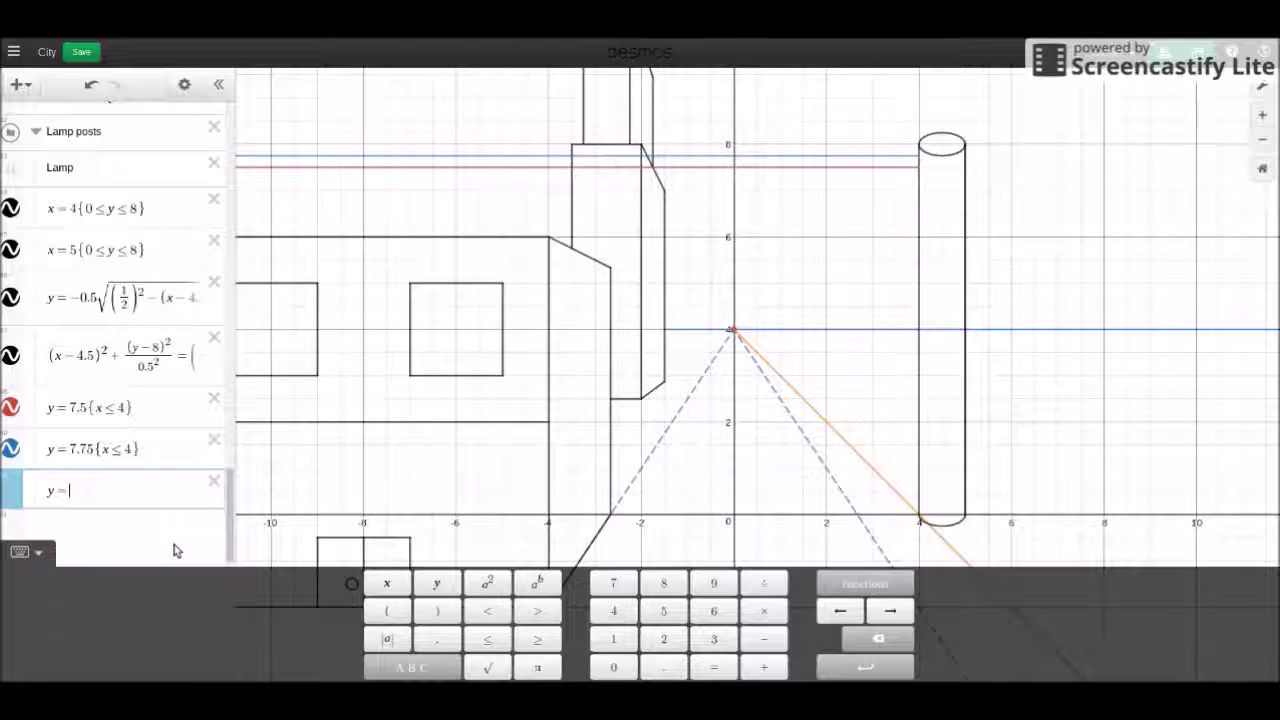
pyautogui.write('sqr')
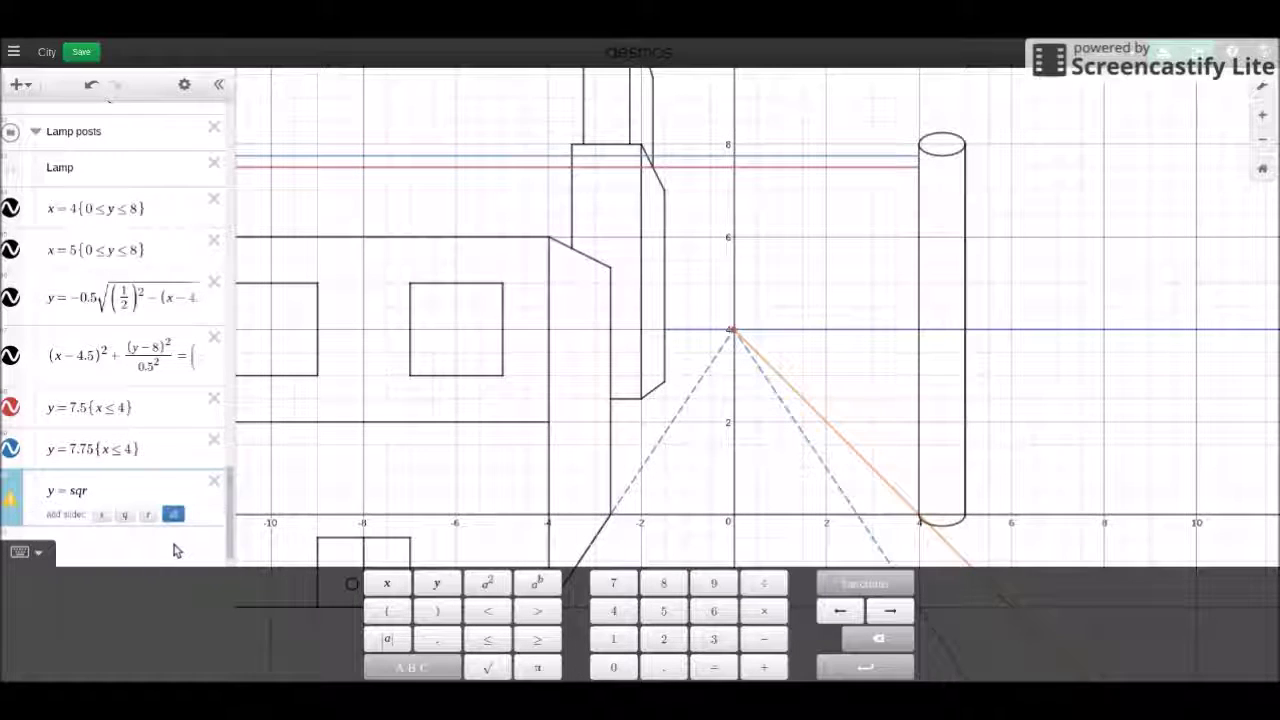
pyautogui.write('t')
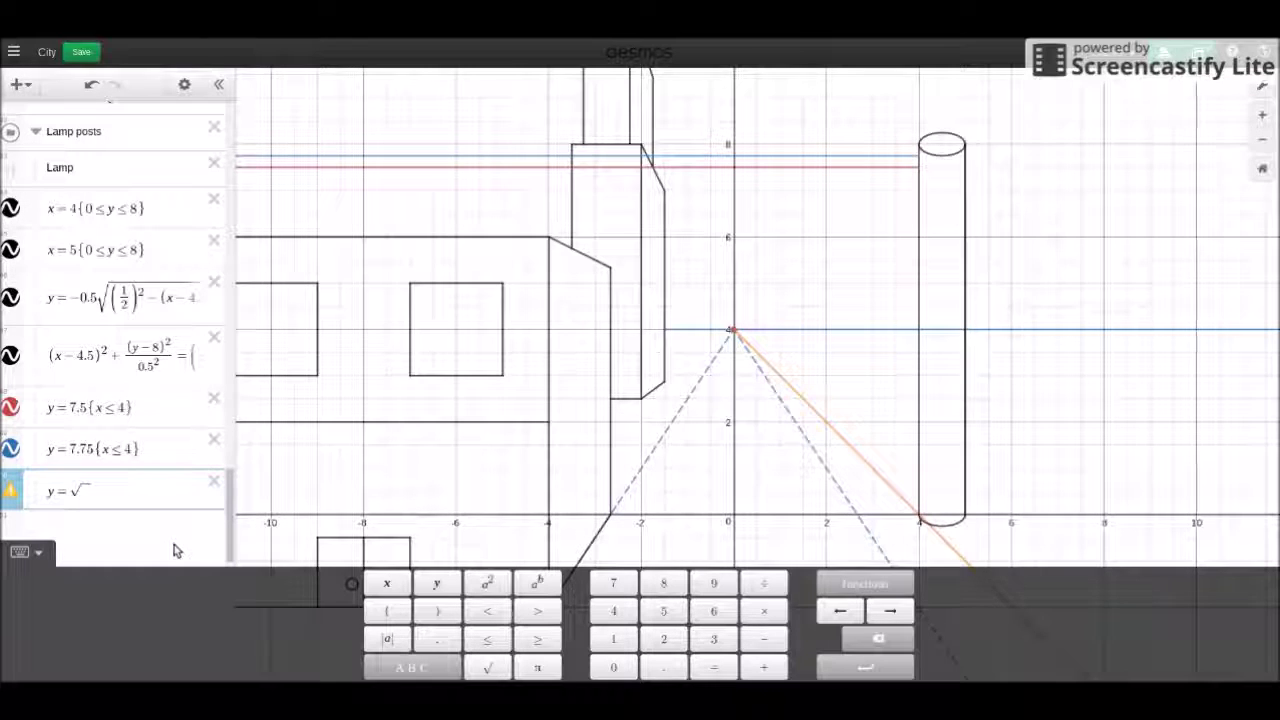
pyautogui.write('1-')
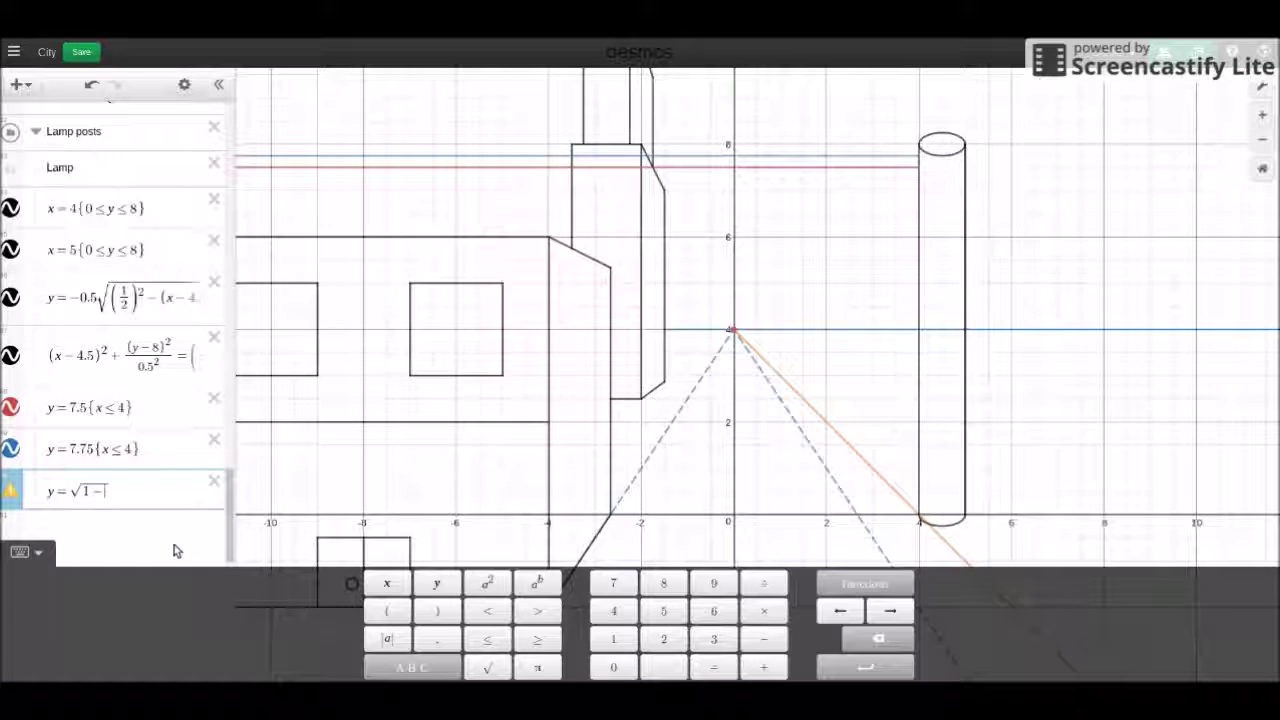
pyautogui.write('(')
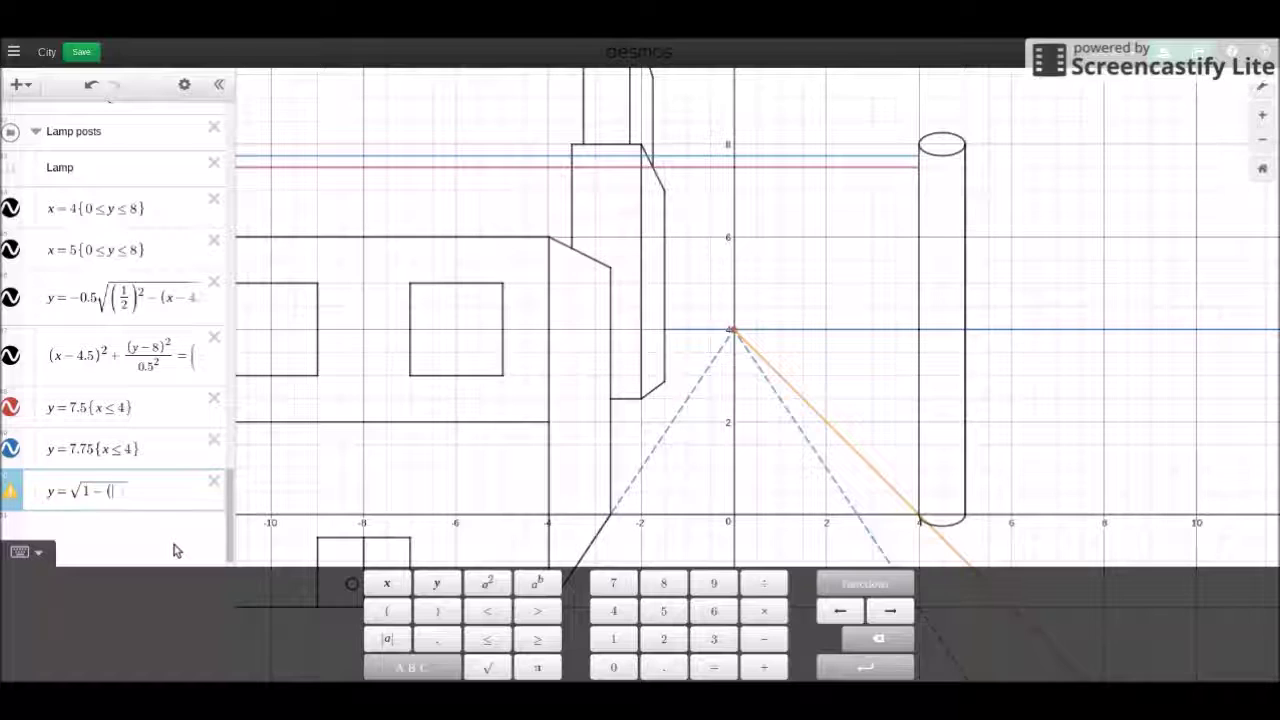
pyautogui.write('x-')
pyautogui.click(874, 157)
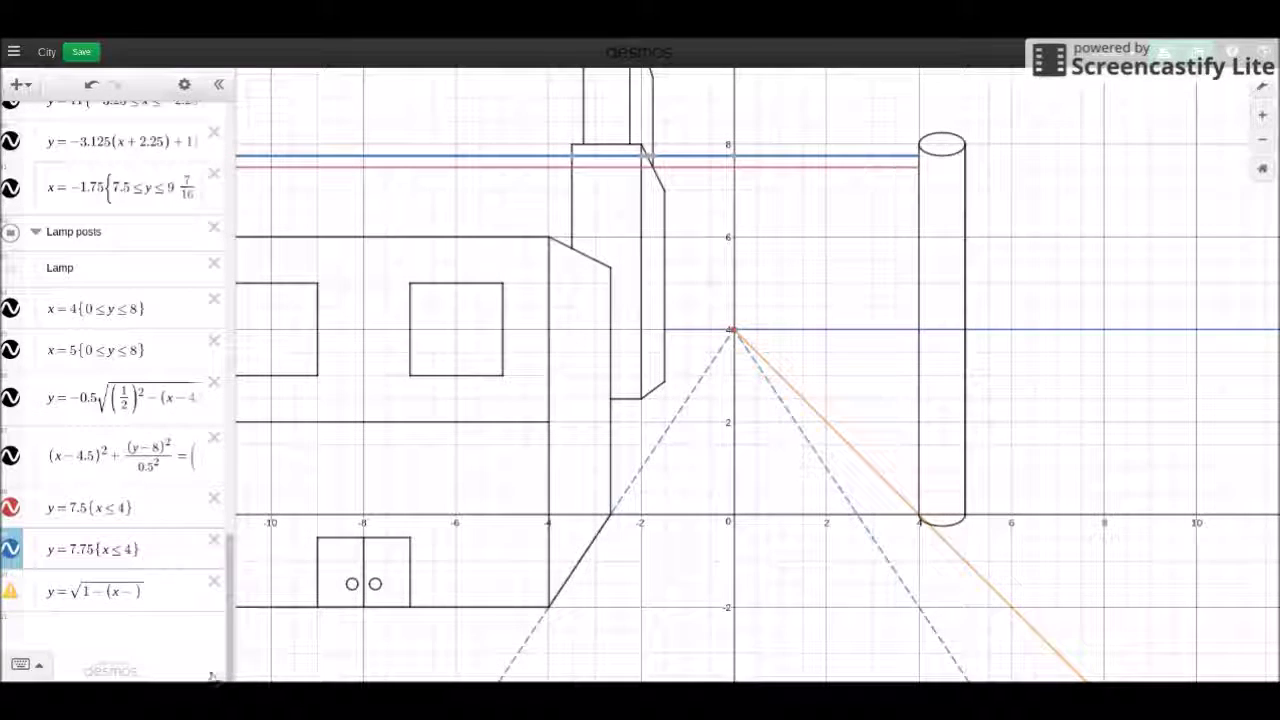
pyautogui.click(139, 598)
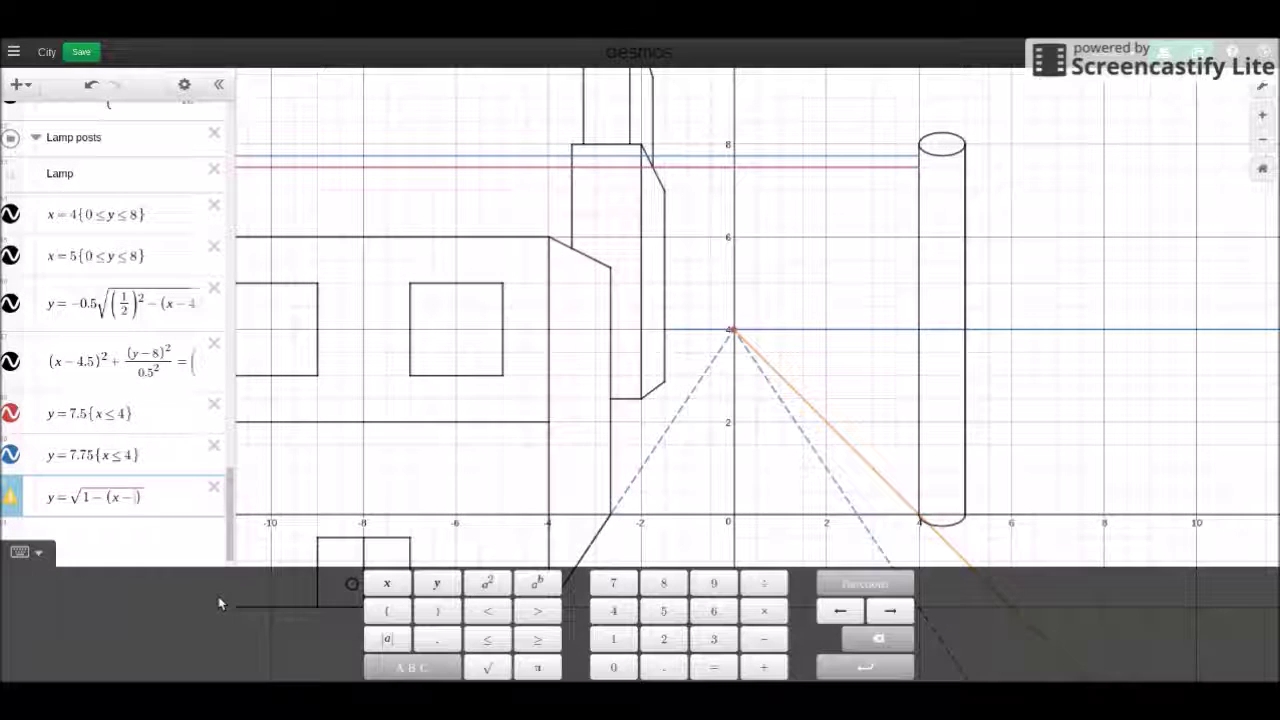
pyautogui.write('3)')
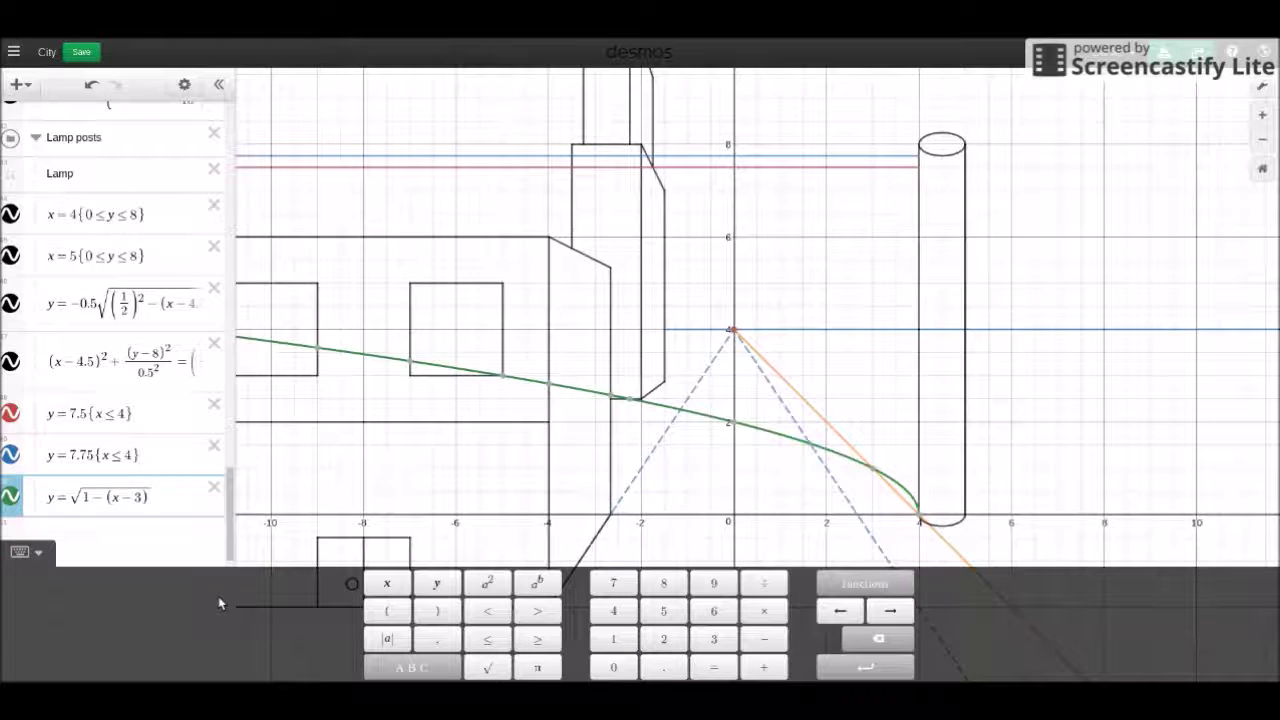
pyautogui.write('^2')
pyautogui.press('Right')
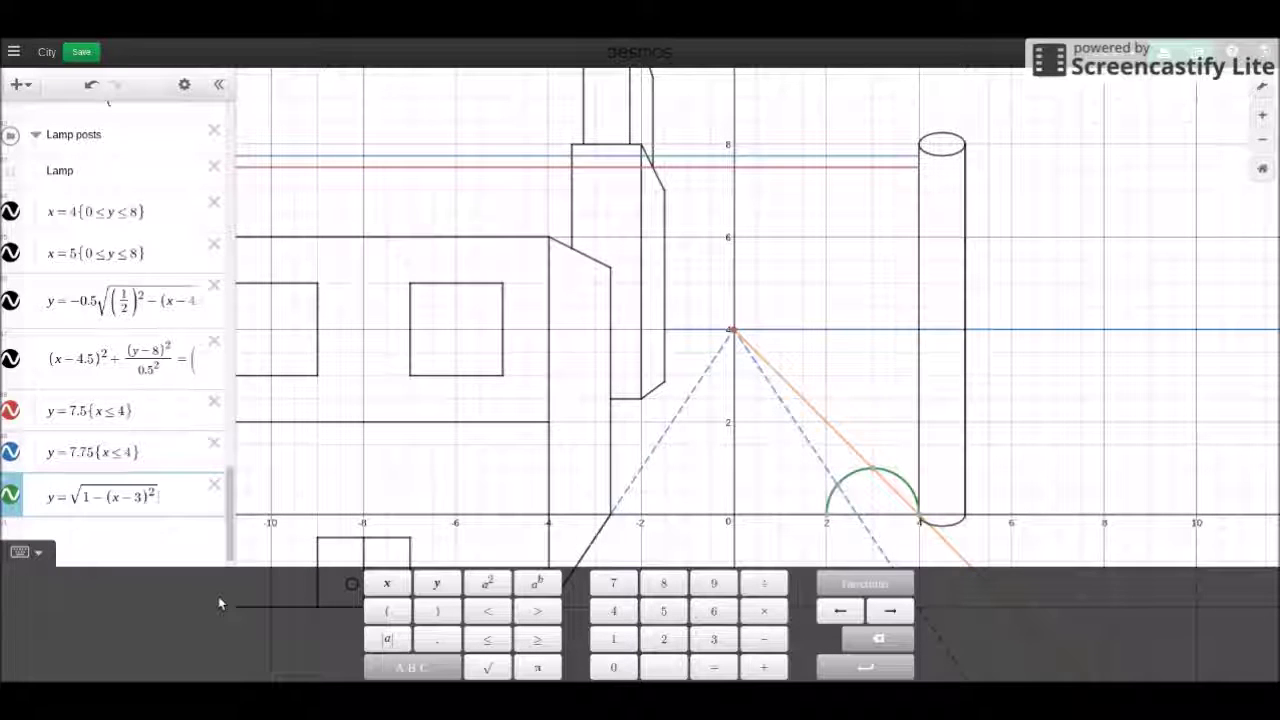
pyautogui.write('+k')
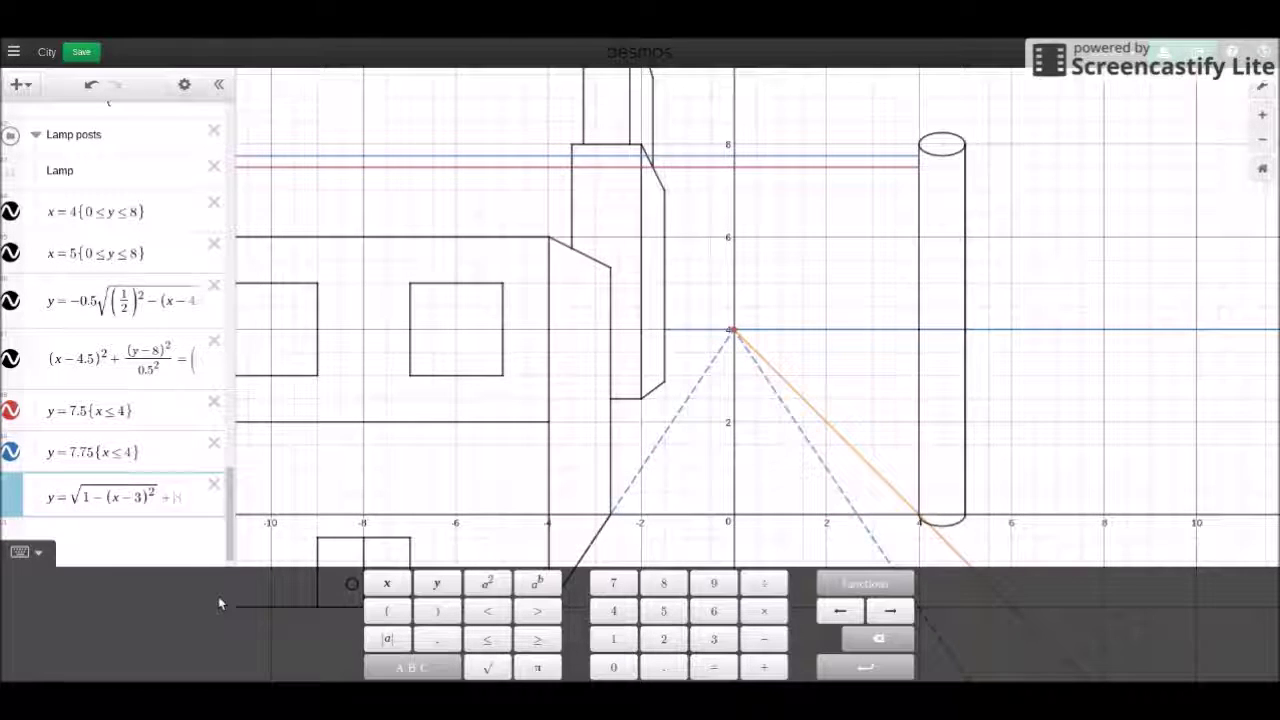
pyautogui.write('8')
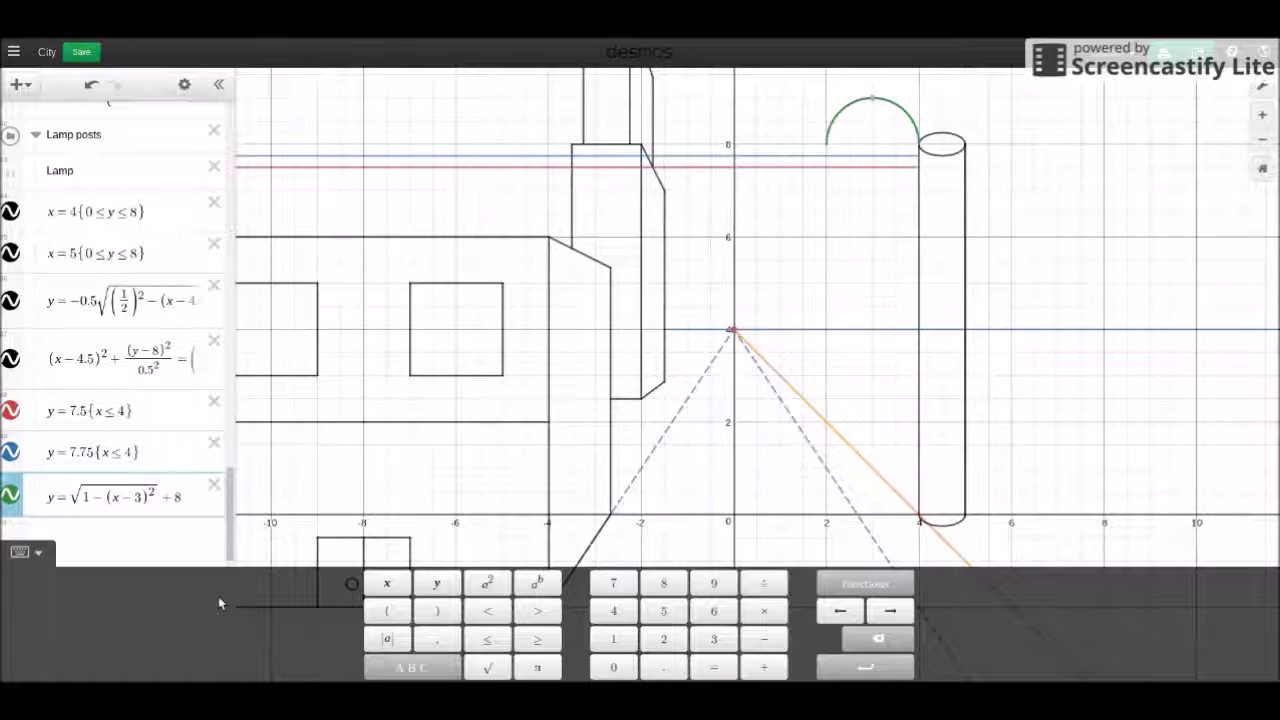
# - Put a factor of 4 inside the square root and try several leading coefficients for the arc
pyautogui.press('Left')
pyautogui.press('Left')
pyautogui.press('Left')
pyautogui.press('Left')
pyautogui.press('Left')
pyautogui.press('Left')
pyautogui.press('Left')
pyautogui.press('Left')
pyautogui.press('Left')
pyautogui.press('Left')
pyautogui.press('Left')
pyautogui.press('Left')
pyautogui.press('Left')
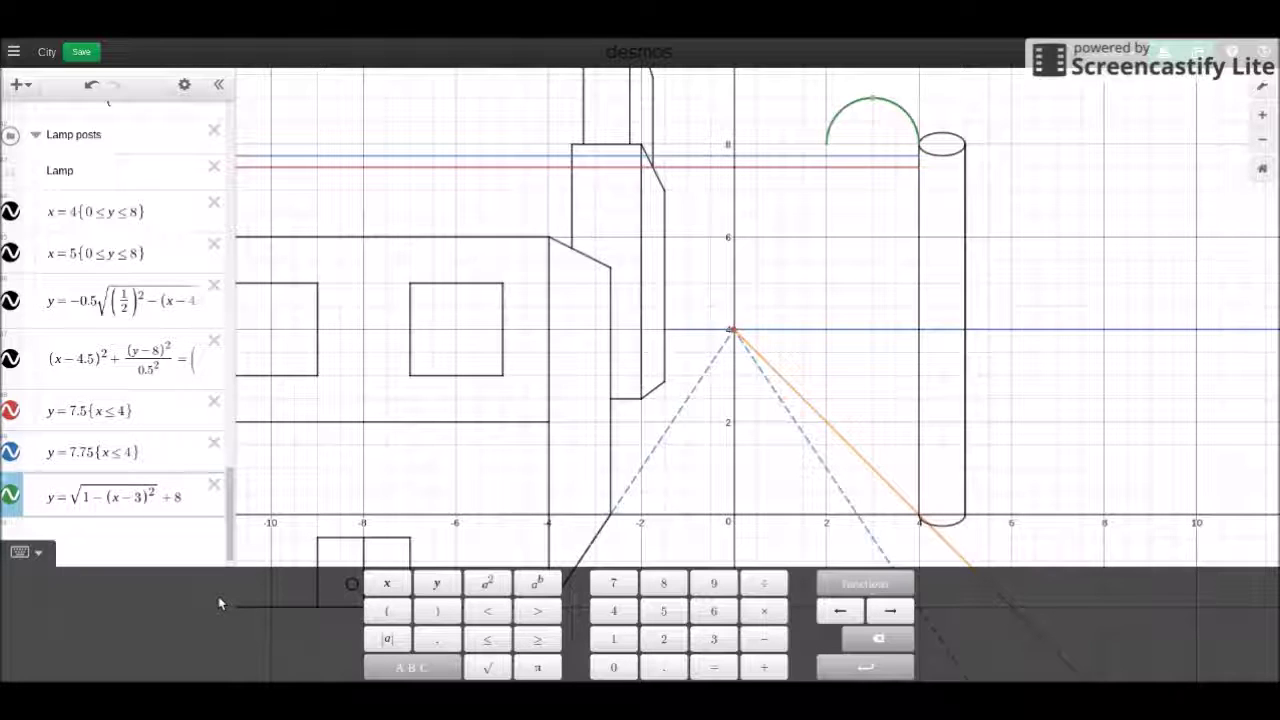
pyautogui.press('Right')
pyautogui.press('Right')
pyautogui.write('4')
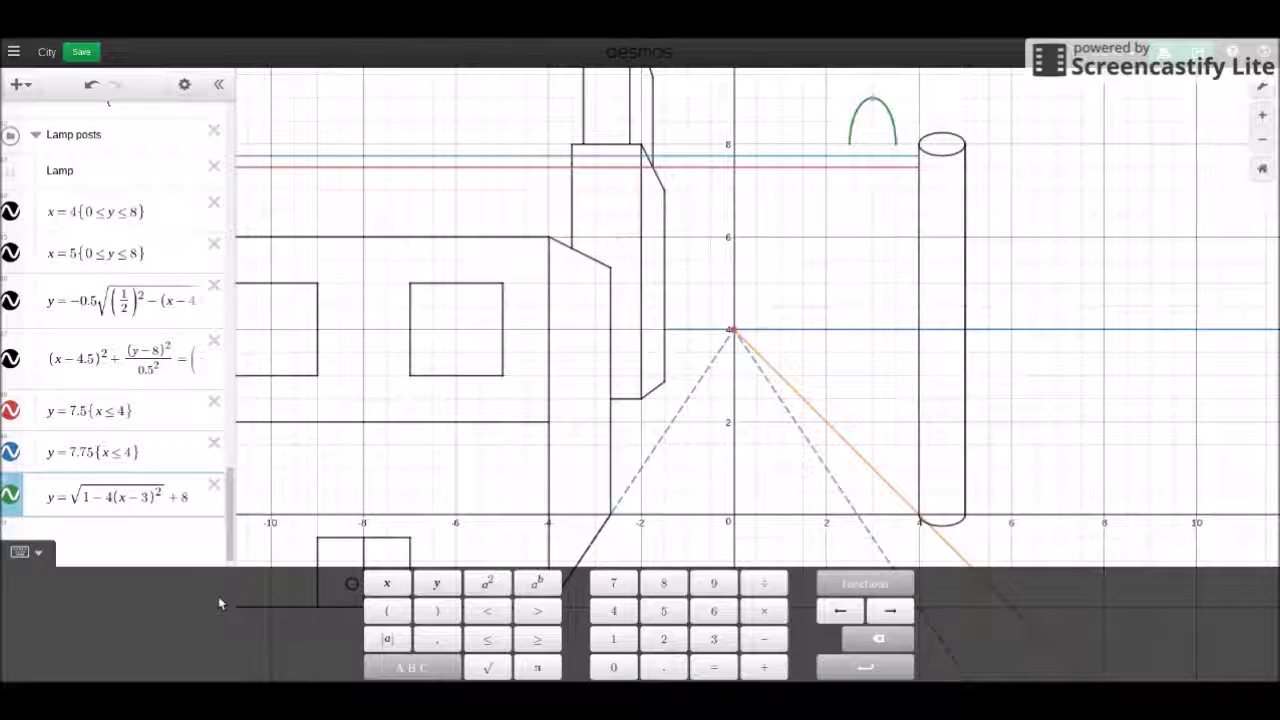
pyautogui.press('Left')
pyautogui.press('Left')
pyautogui.press('Left')
pyautogui.press('Left')
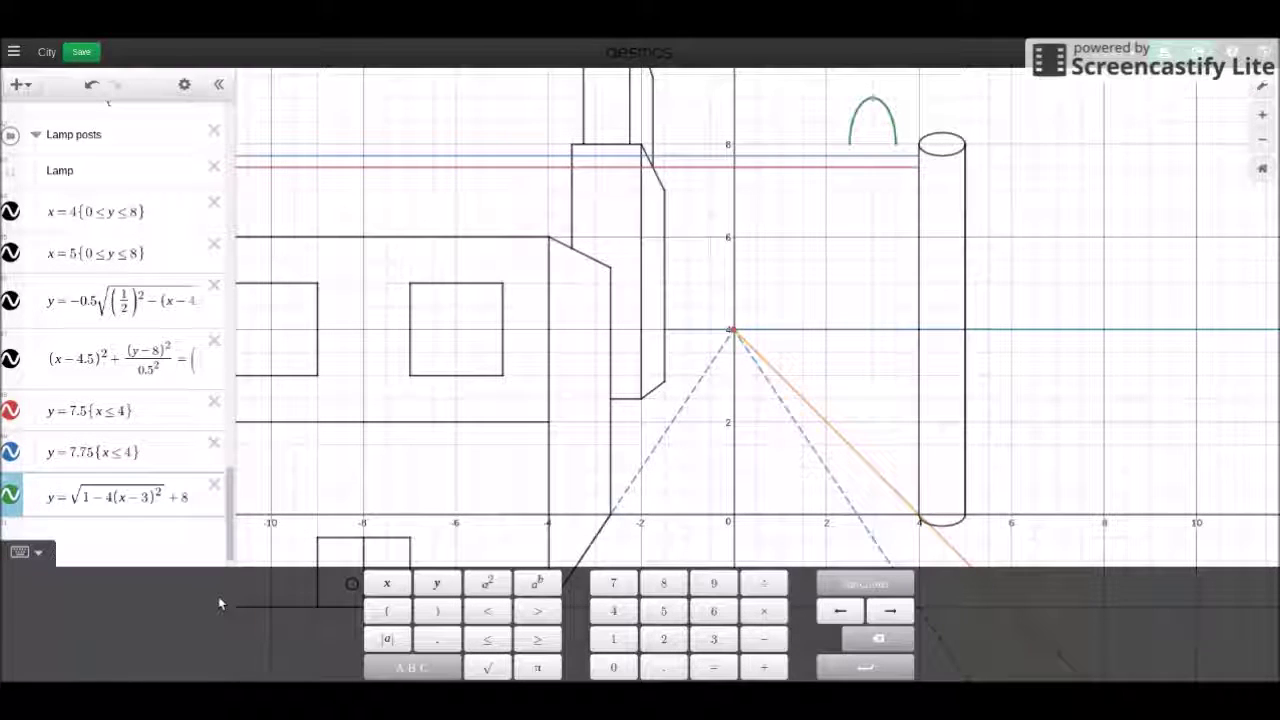
pyautogui.write('0.25')
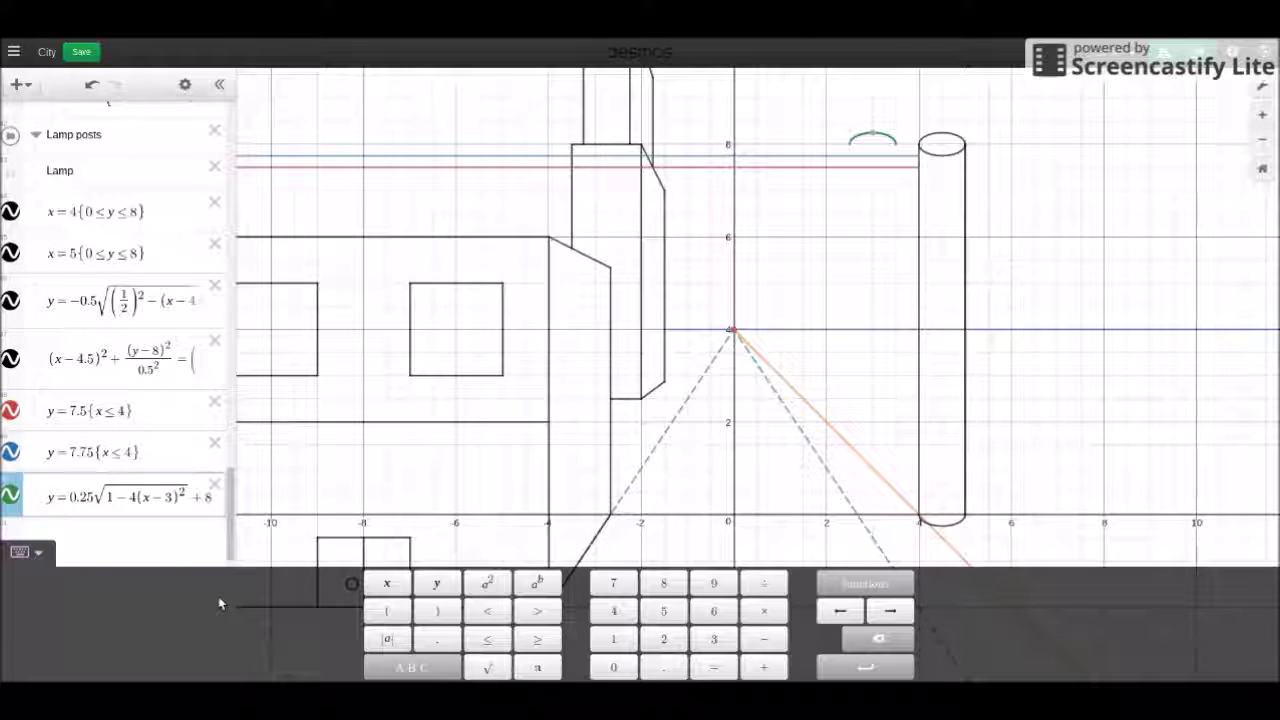
pyautogui.press('Left')
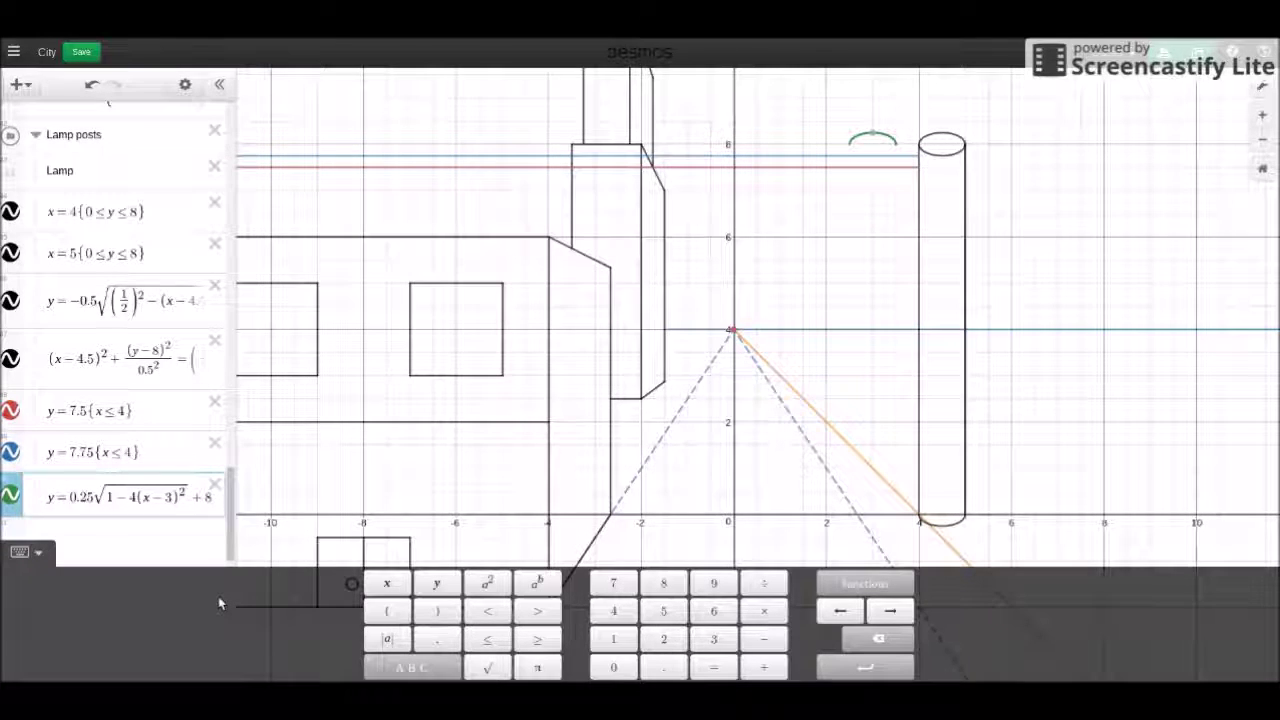
pyautogui.press('BackSpace')
pyautogui.write('47')
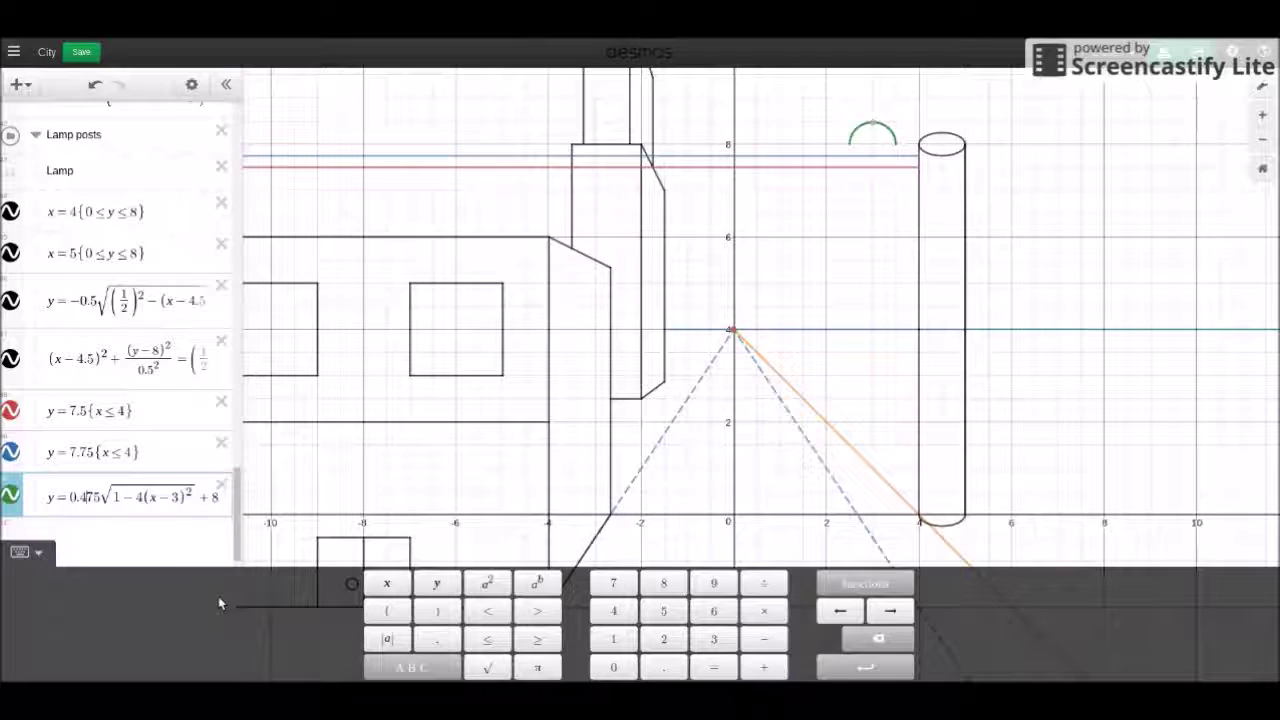
pyautogui.press('BackSpace')
pyautogui.press('BackSpace')
pyautogui.write('37')
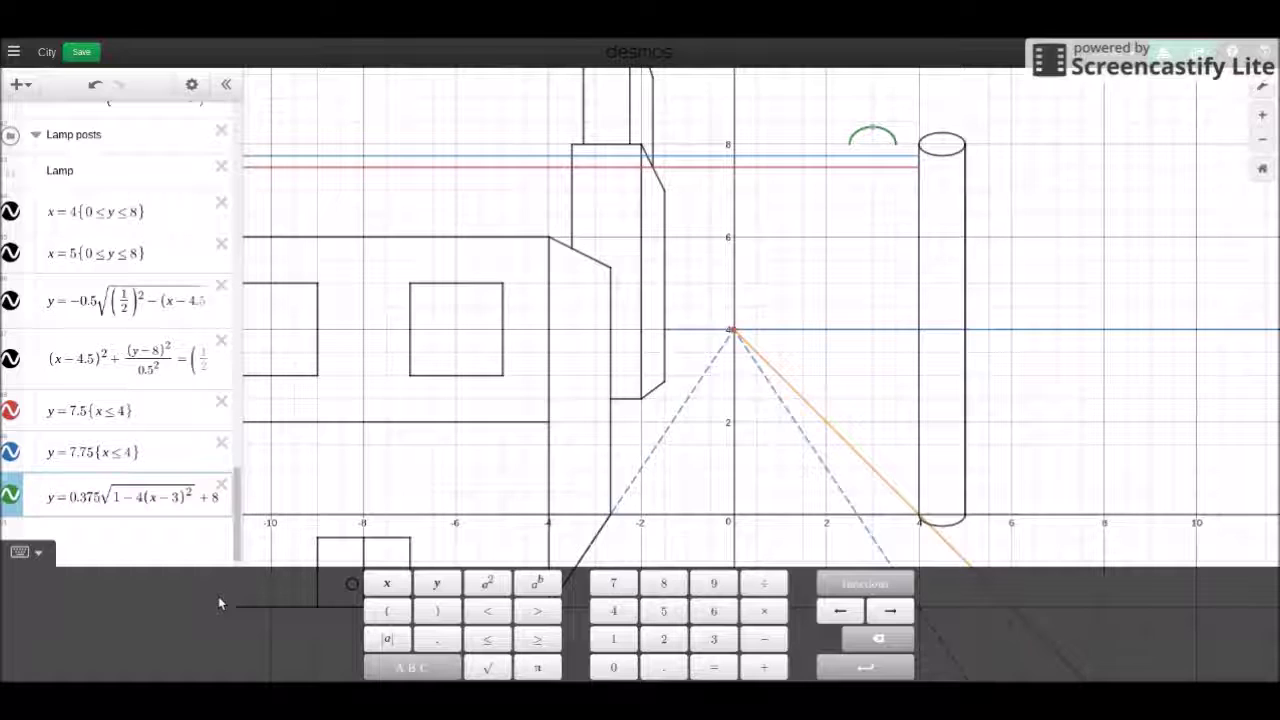
pyautogui.press('BackSpace')
pyautogui.press('BackSpace')
pyautogui.write('2')
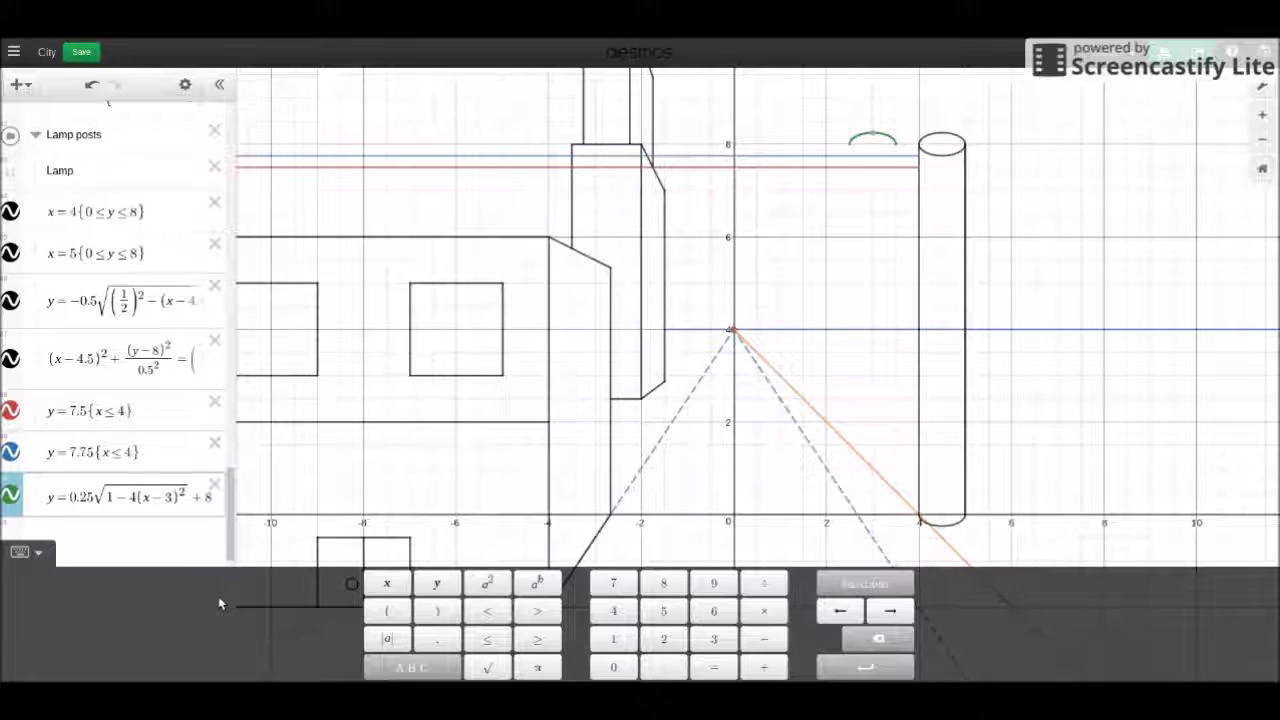
# - Change the arc's offset from +8 to +7.5 and set its coefficient to 0.5
pyautogui.press('BackSpace')
pyautogui.write('7')
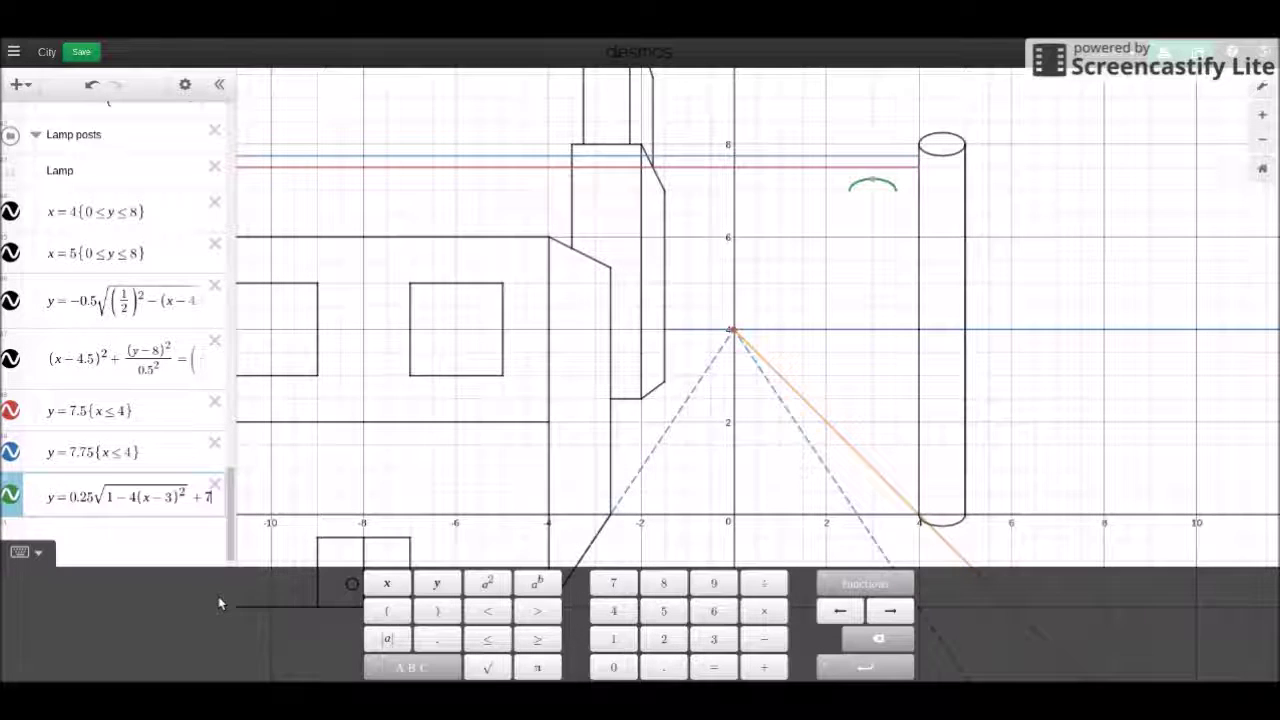
pyautogui.write('.5')
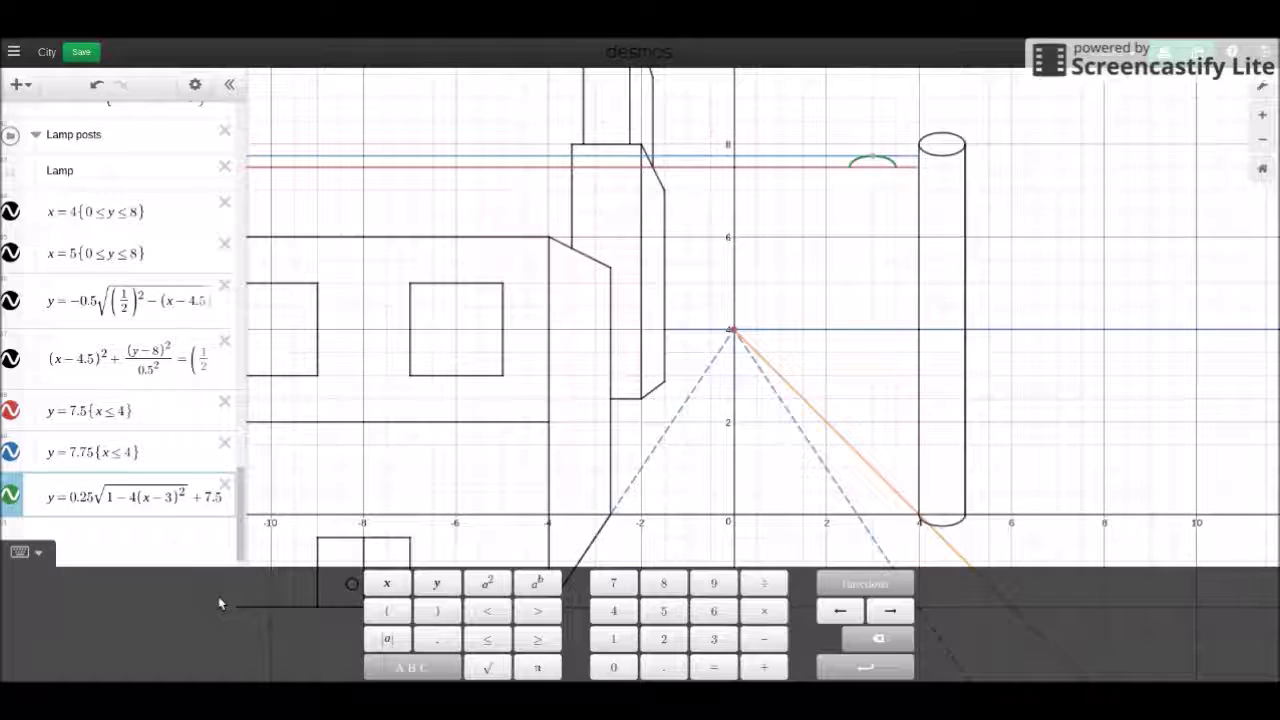
pyautogui.press('BackSpace')
pyautogui.write('75')
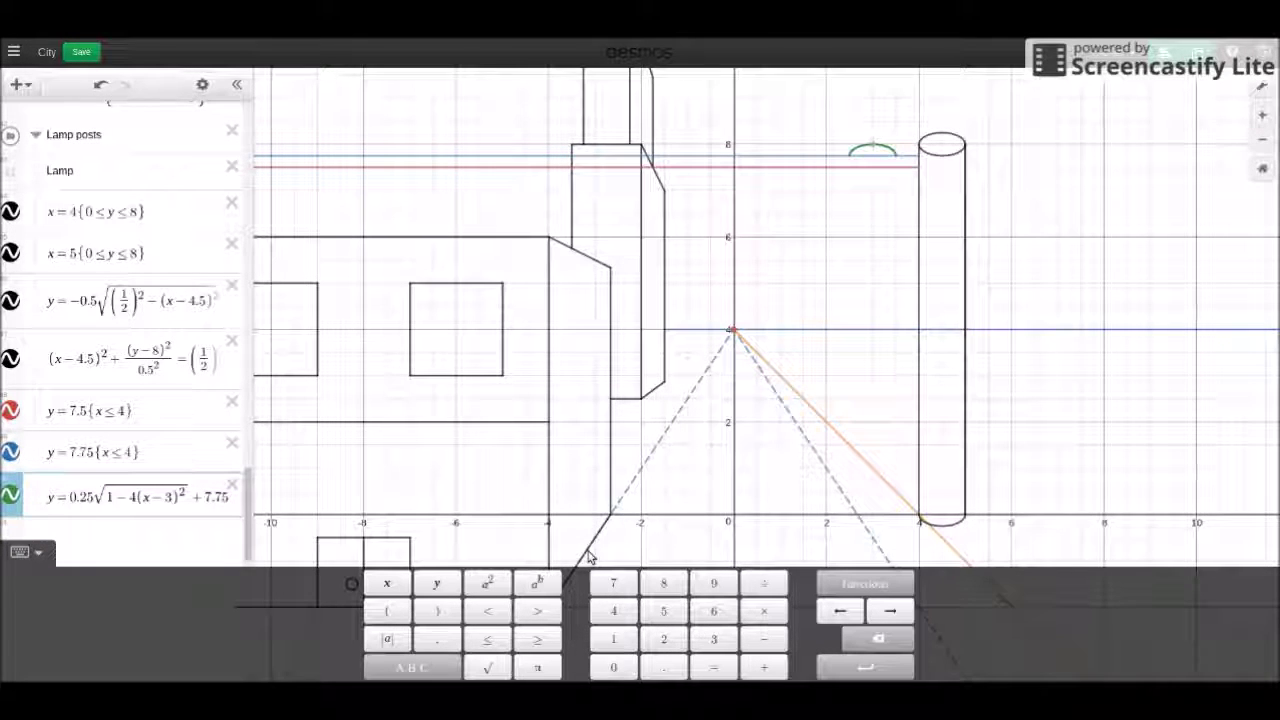
pyautogui.press('BackSpace')
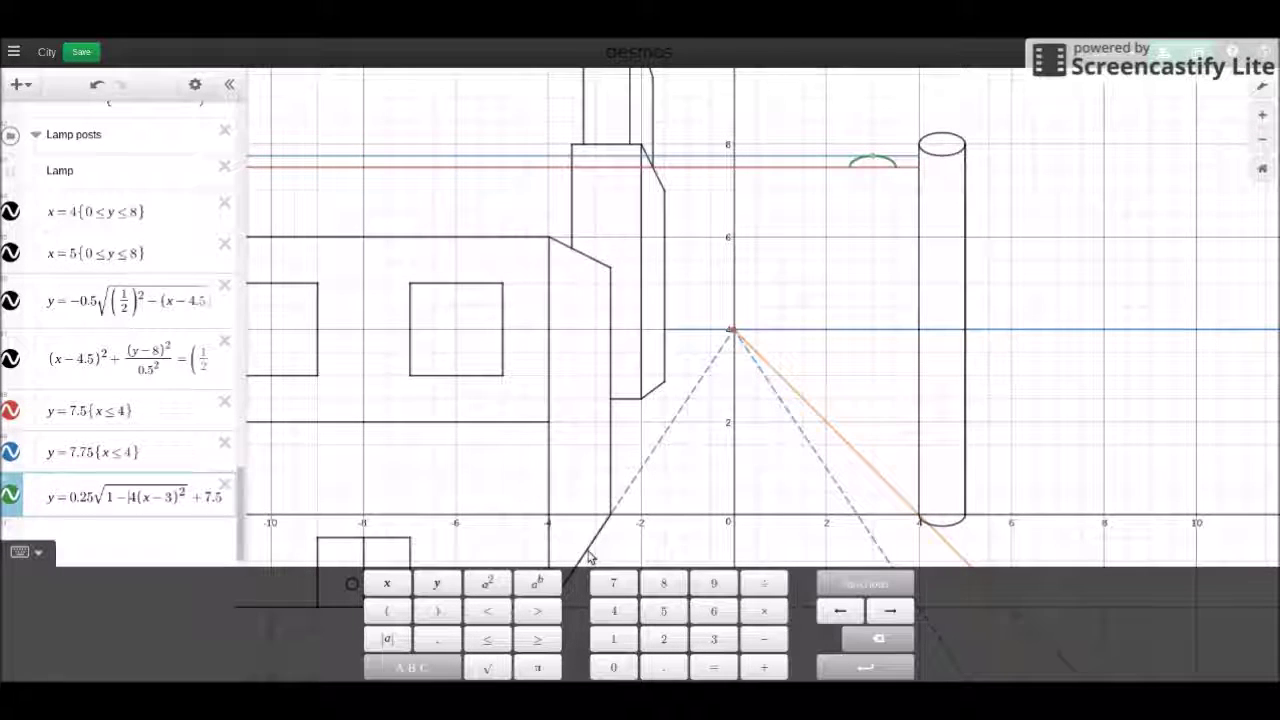
pyautogui.press('Left')
pyautogui.press('Left')
pyautogui.press('Left')
pyautogui.press('Left')
pyautogui.press('Left')
pyautogui.press('Left')
pyautogui.press('Left')
pyautogui.press('Left')
pyautogui.press('Left')
pyautogui.press('Left')
pyautogui.press('Left')
pyautogui.press('Left')
pyautogui.press('Left')
pyautogui.press('Left')
pyautogui.press('BackSpace')
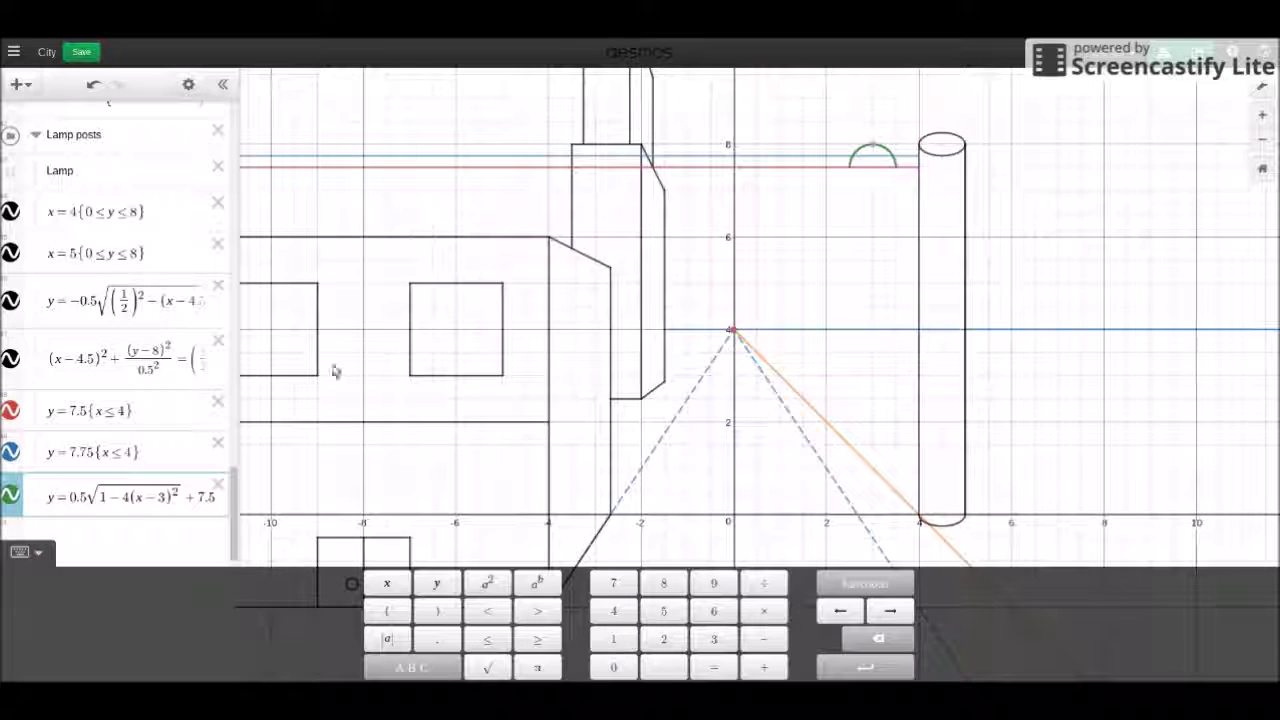
# - Restrict y = 7.5 to 3.5 ≤ x ≤ 4 and y = 7.75 to 3.433 ≤ x ≤ 4, then add a row
pyautogui.click(907, 172)
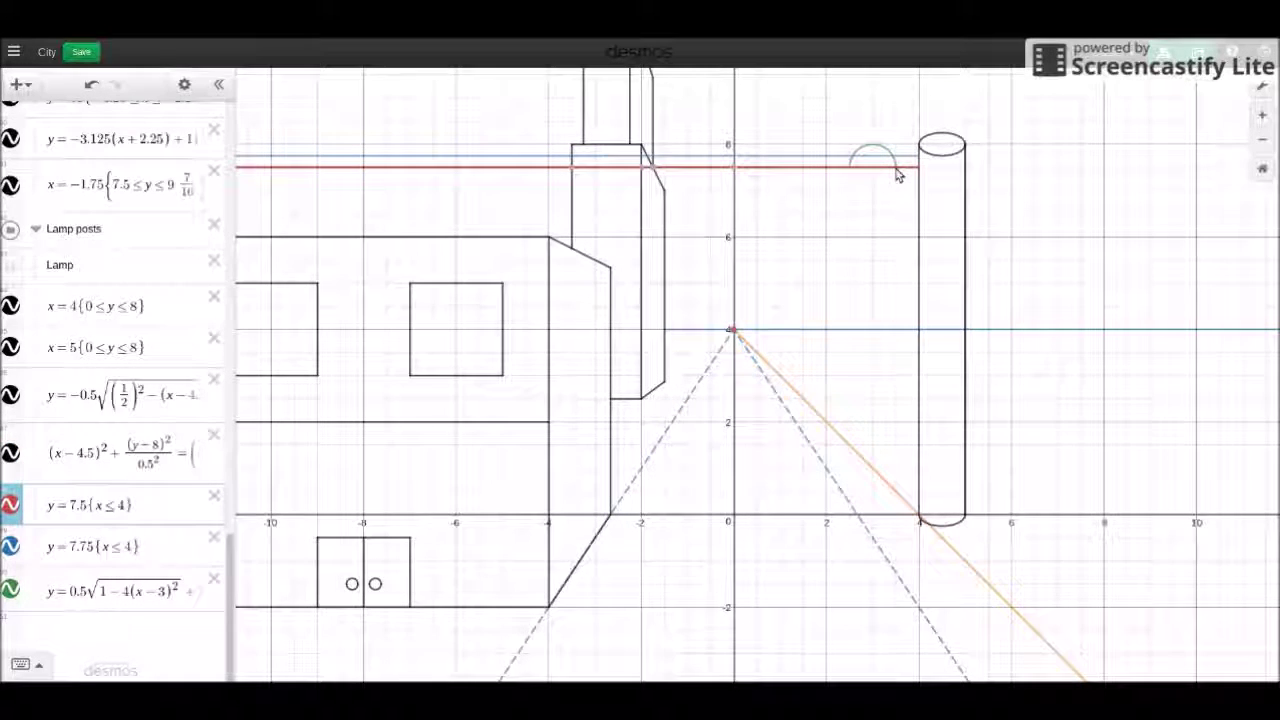
pyautogui.click(895, 170)
pyautogui.click(98, 507)
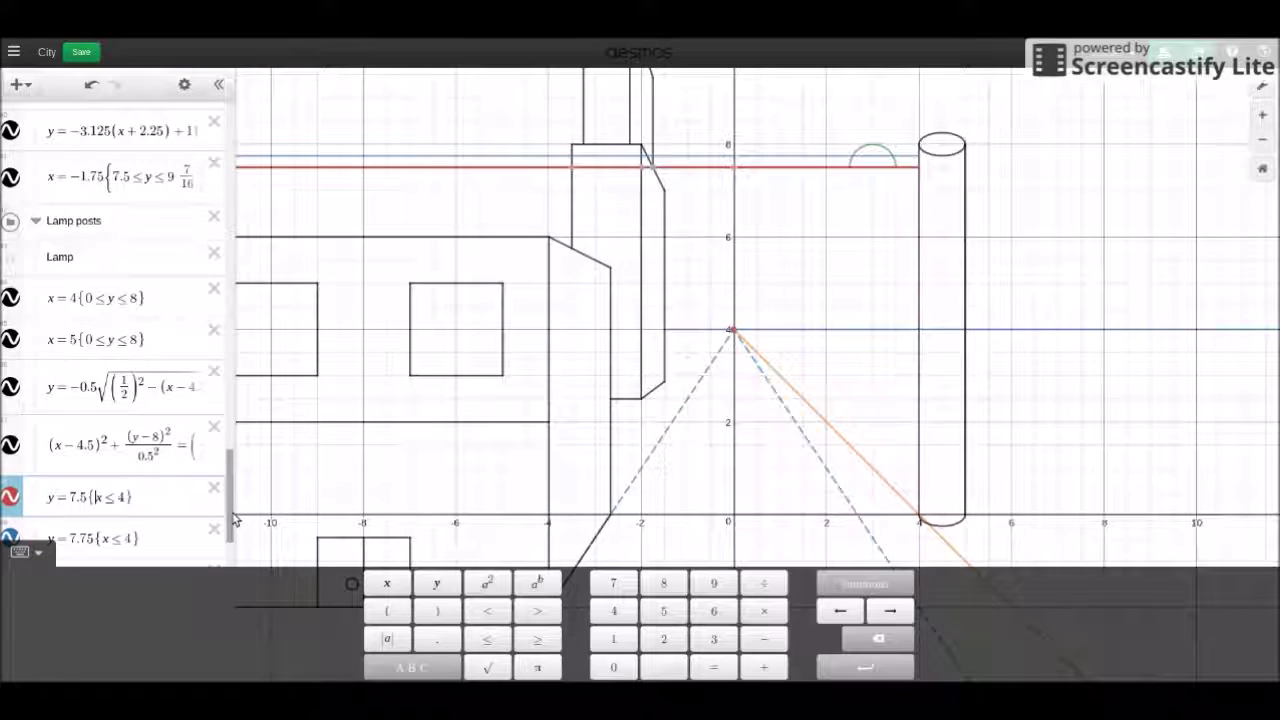
pyautogui.write('3.5<=')
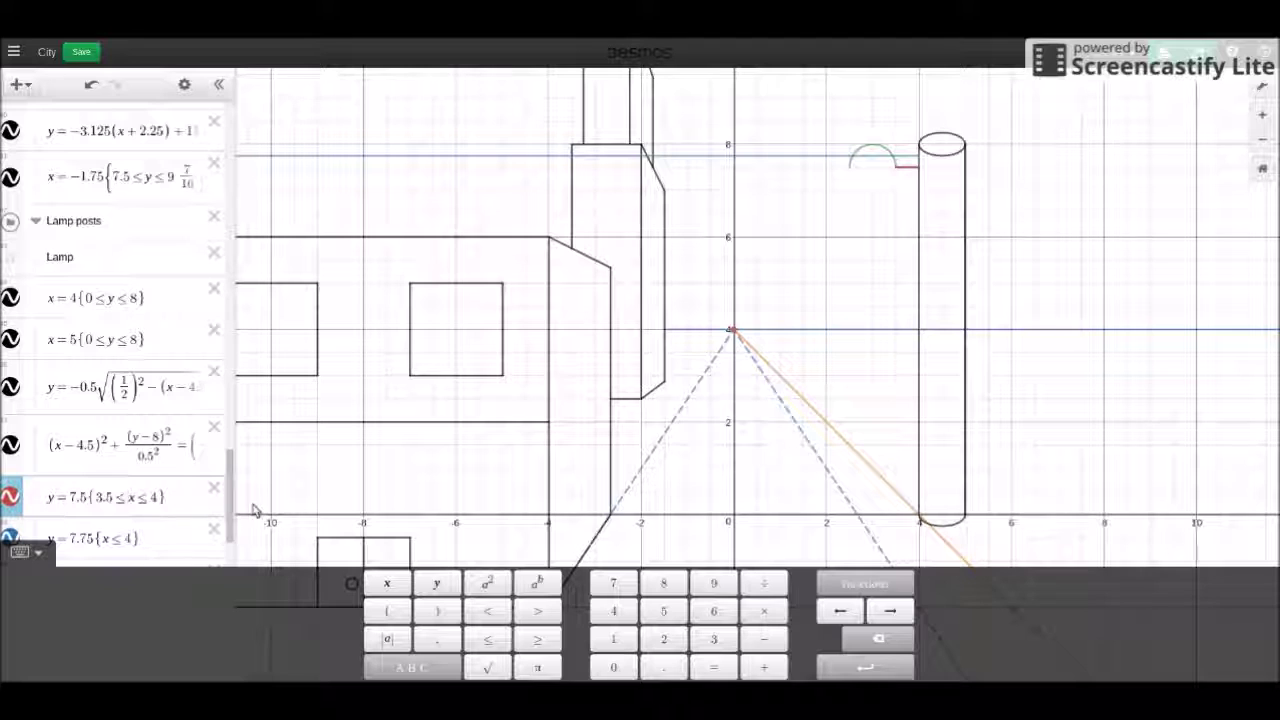
pyautogui.click(897, 166)
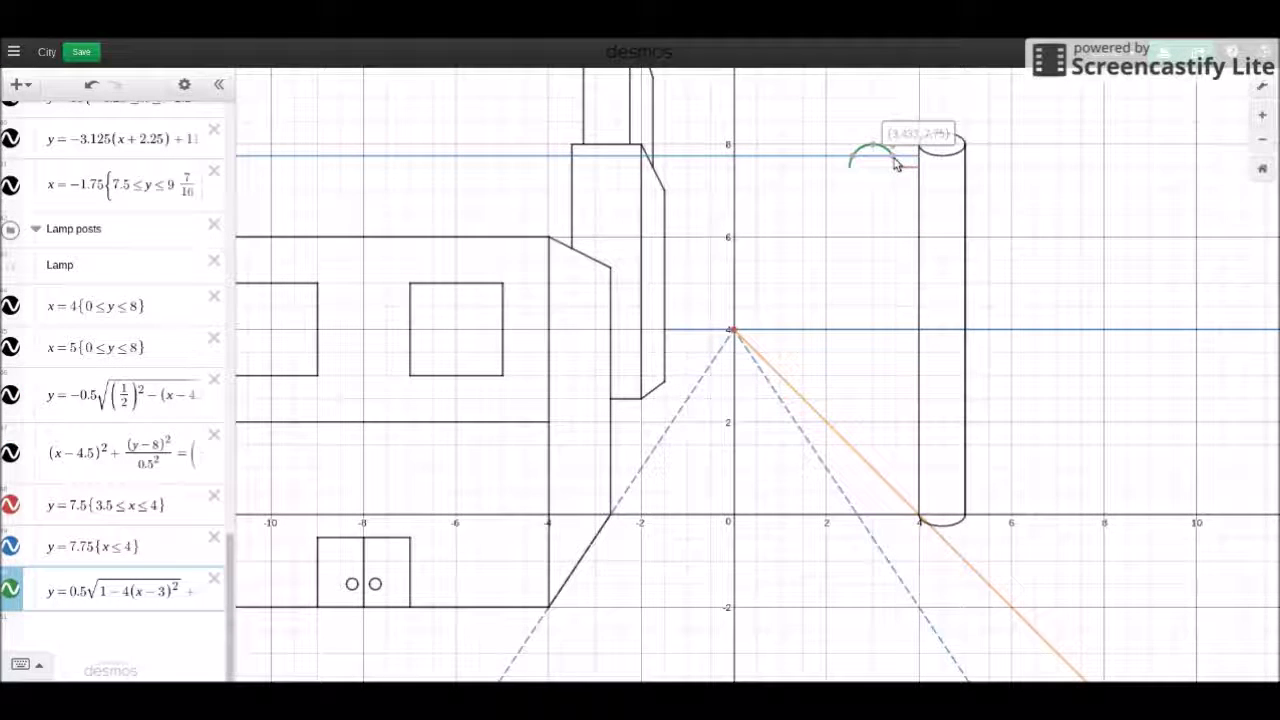
pyautogui.click(128, 550)
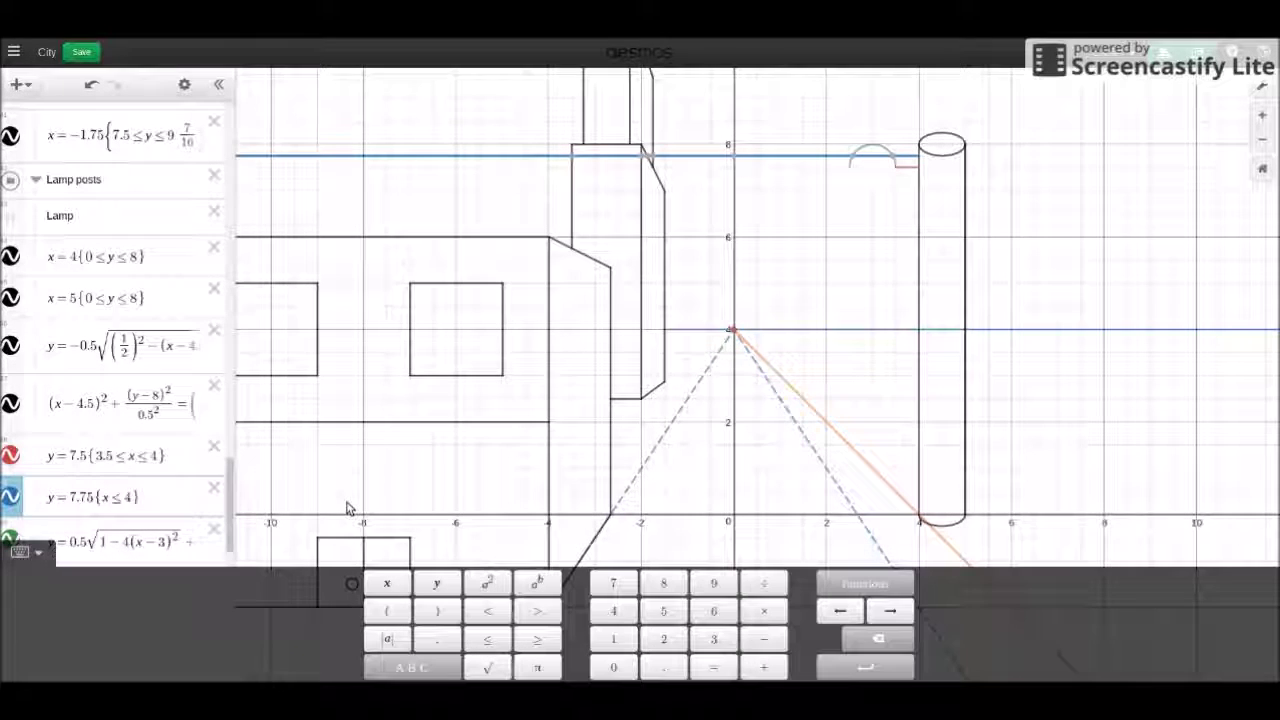
pyautogui.write('3.433<=')
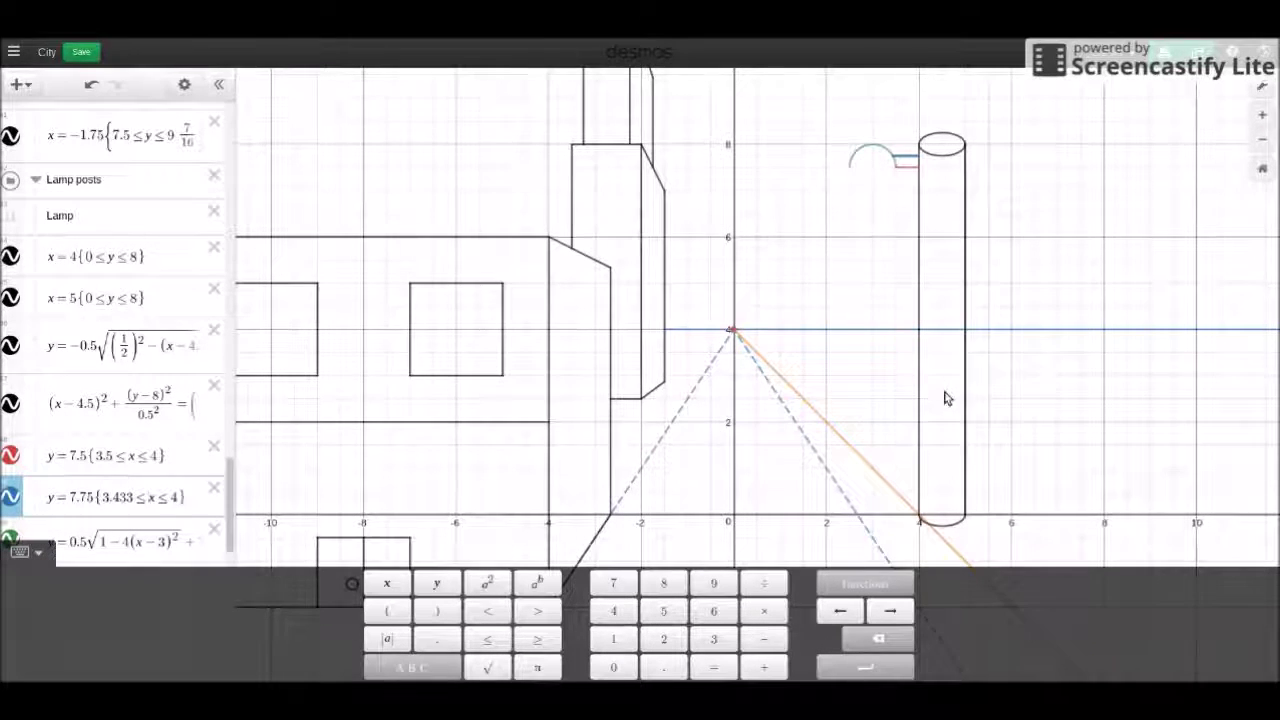
pyautogui.click(172, 540)
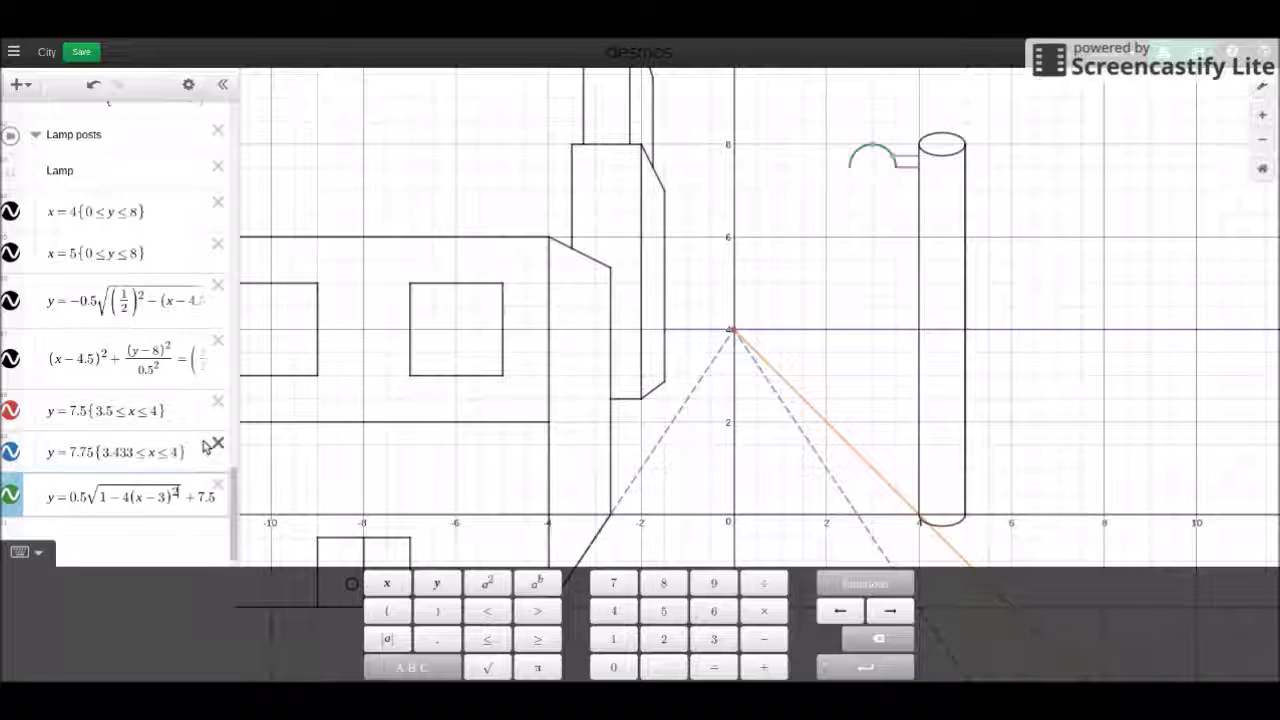
pyautogui.press('Return')
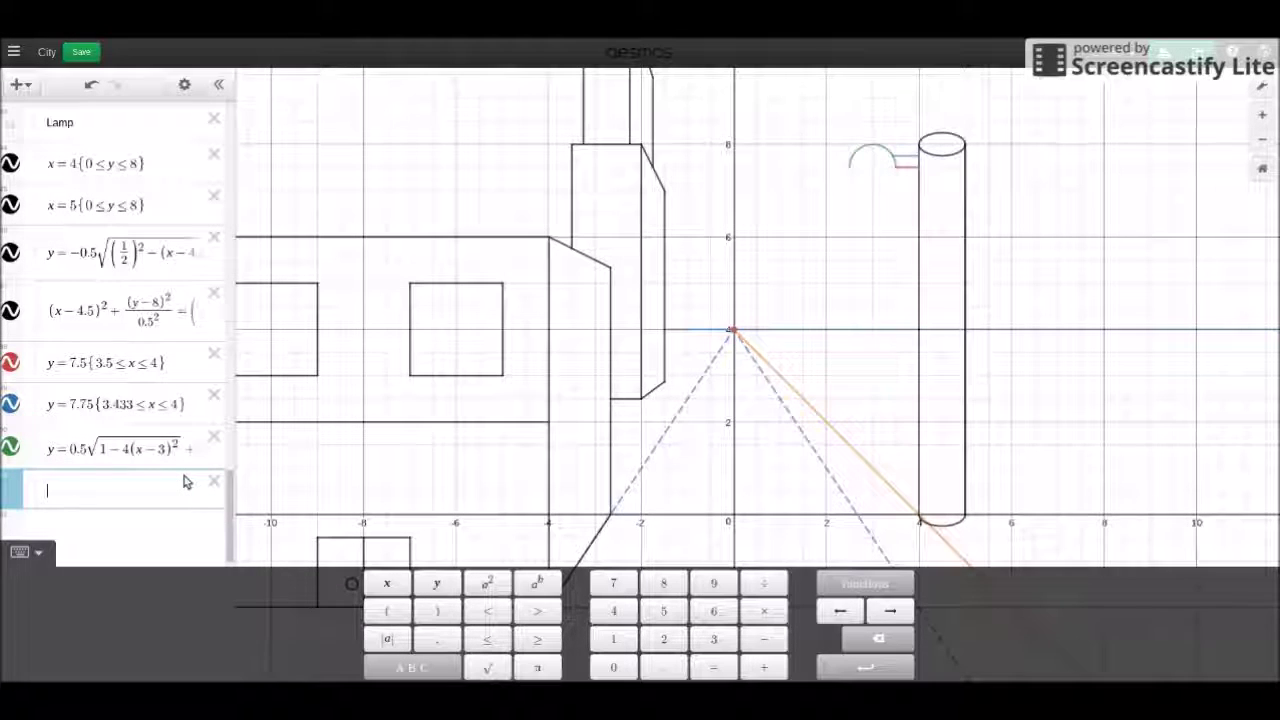
# - Add the line y = 7.5 {2.5 ≤ x ≤ 3.5} to close the base of the lamp head
pyautogui.write('y = ')
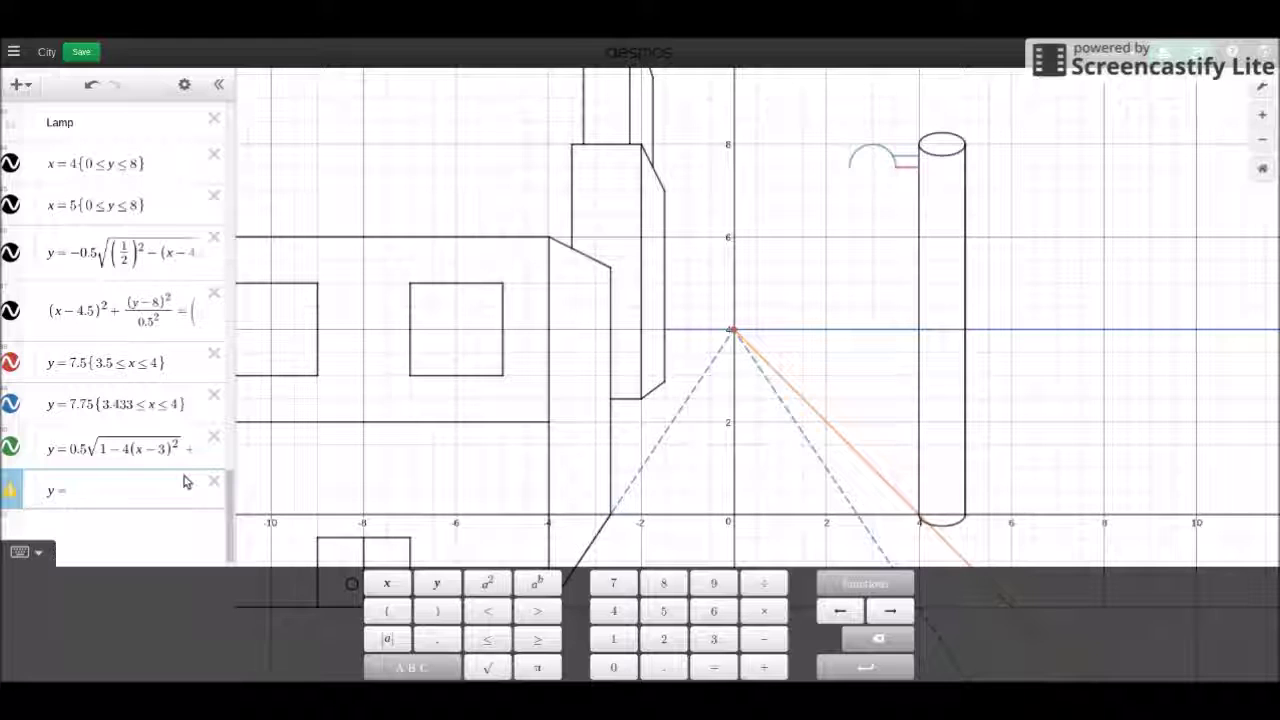
pyautogui.write('7.5')
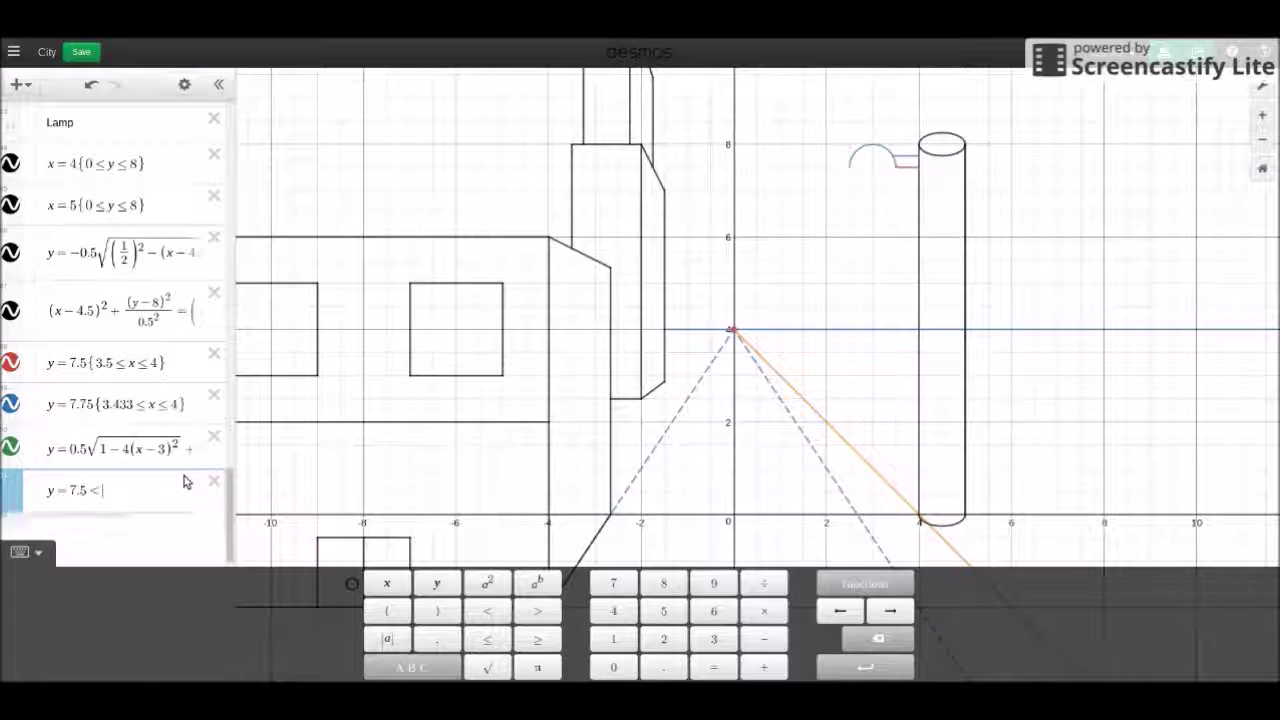
pyautogui.write('{')
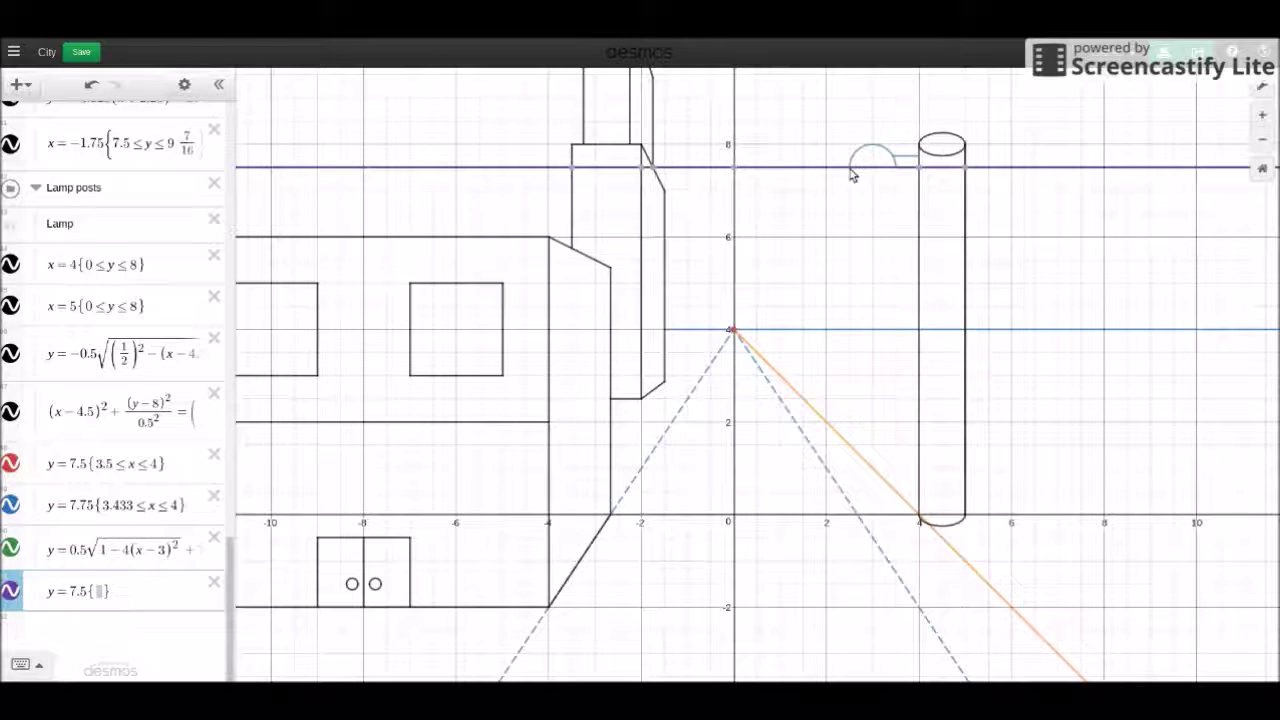
pyautogui.click(850, 172)
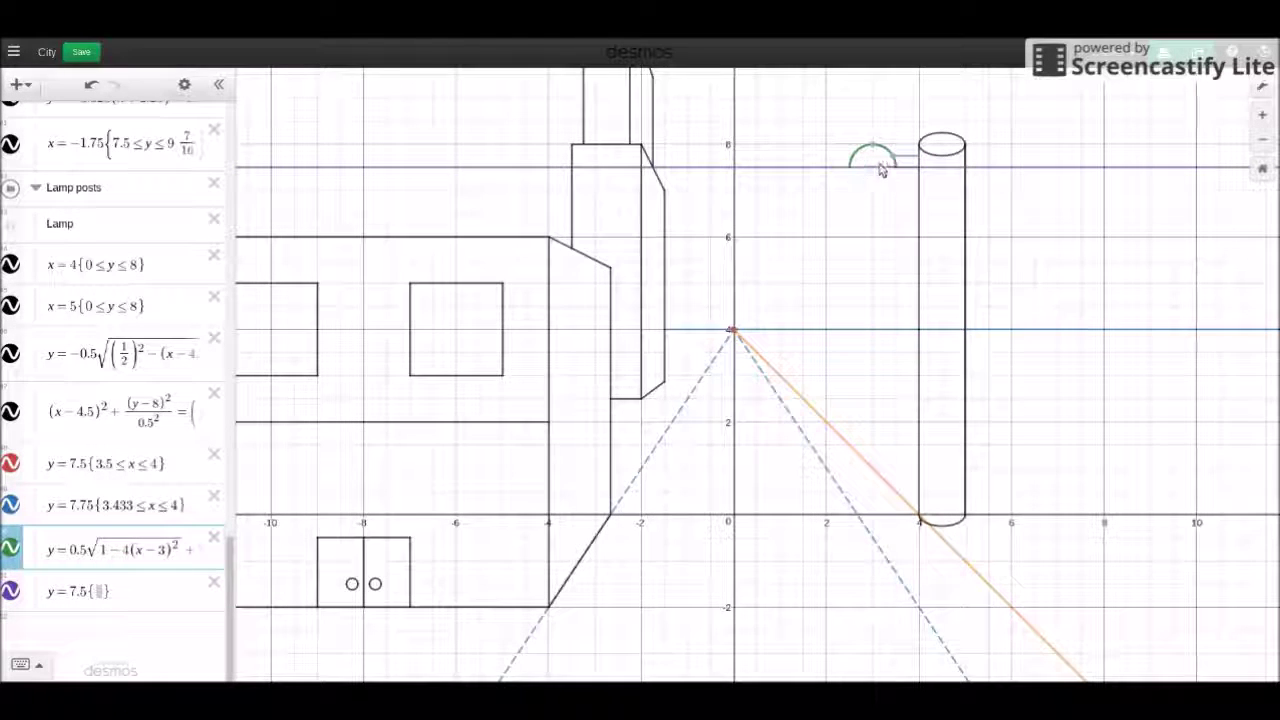
pyautogui.click(897, 160)
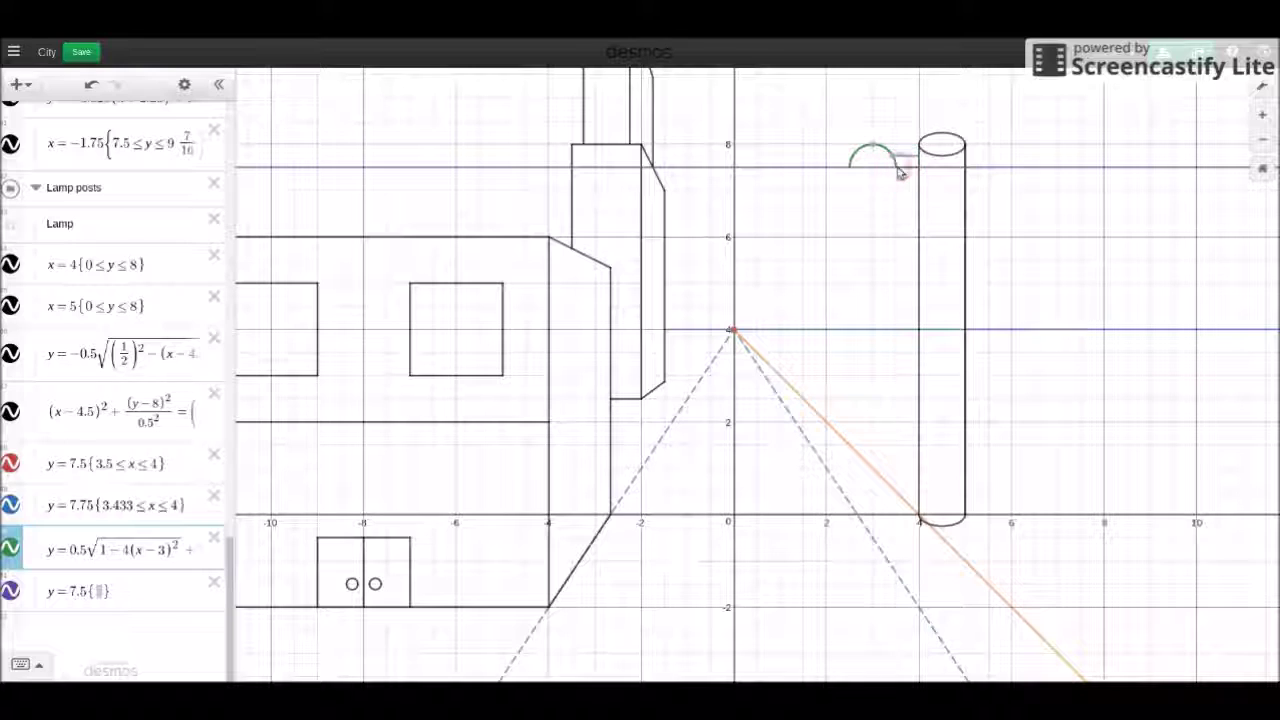
pyautogui.click(100, 596)
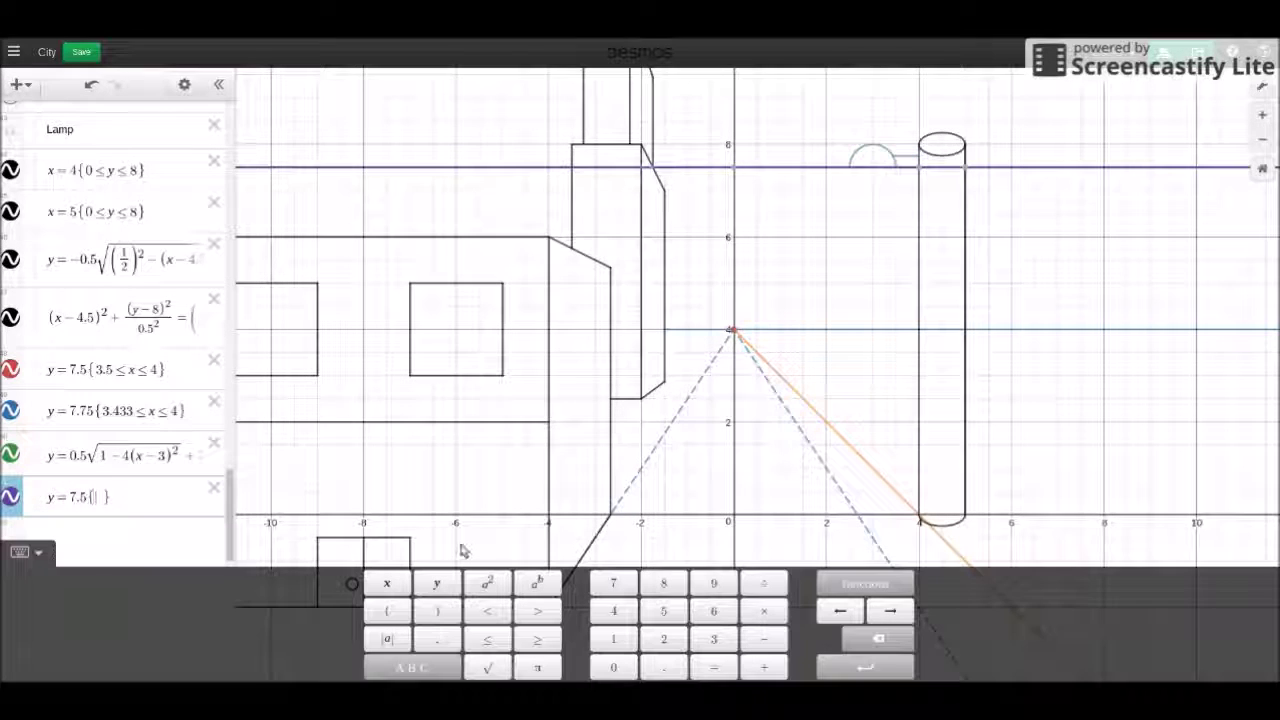
pyautogui.write('2.5<=x<=')
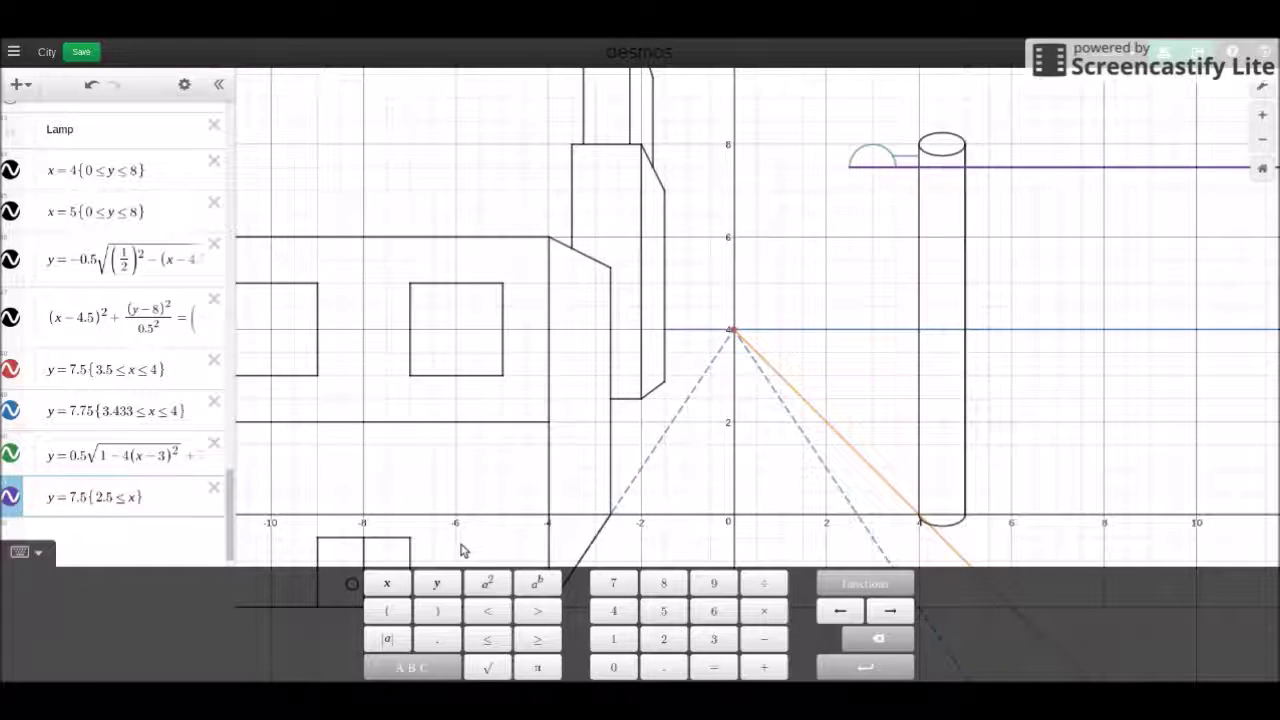
pyautogui.write('3.5')
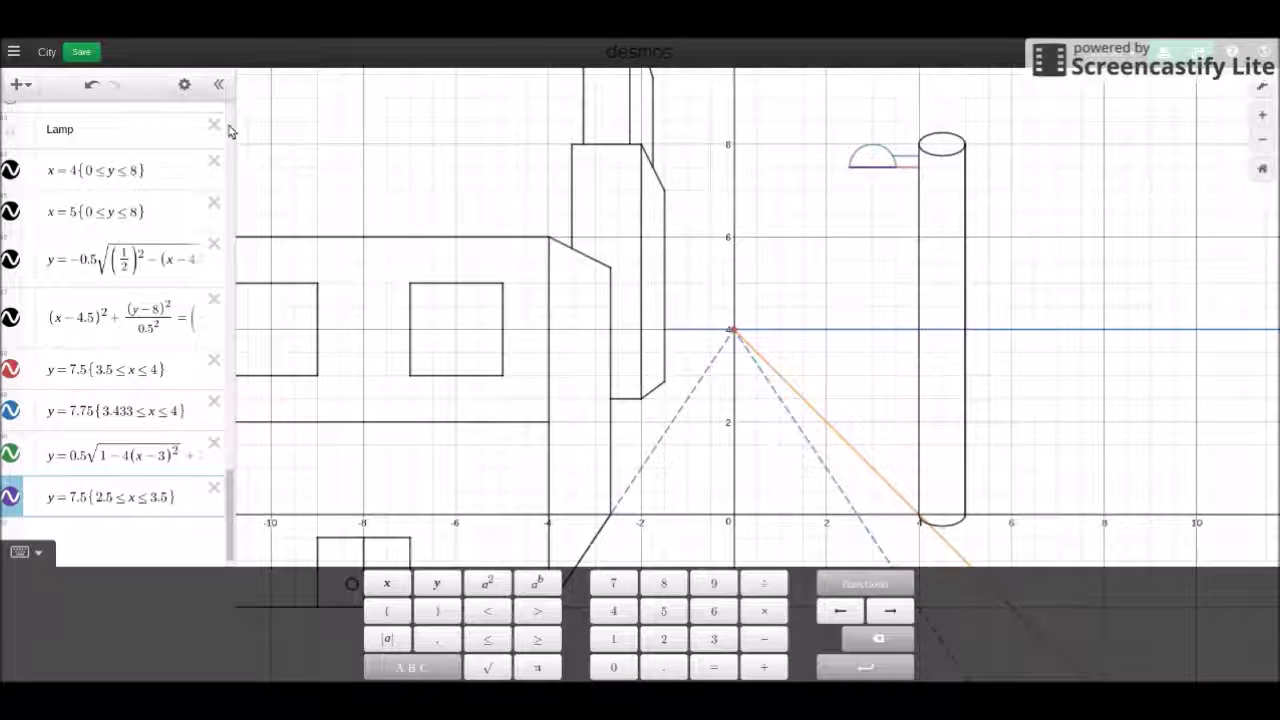
pyautogui.click(188, 85)
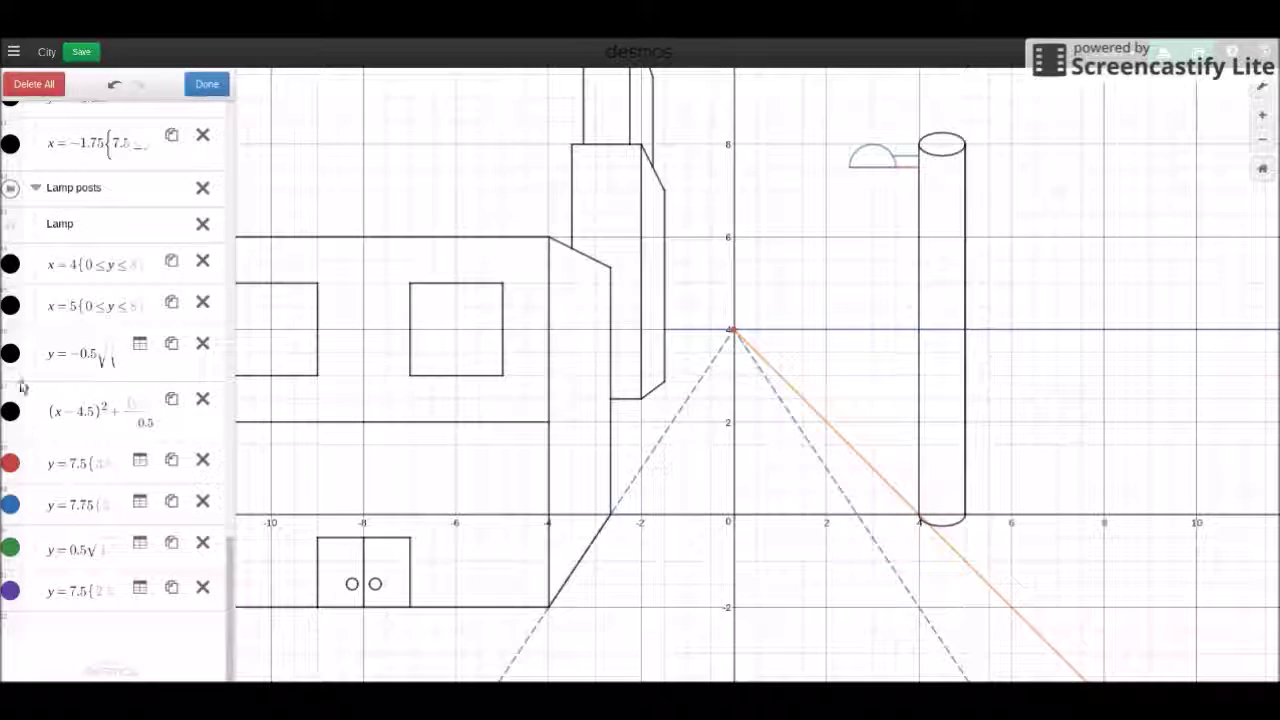
# - Recolour the red, blue, green and purple lamp-head curves black
pyautogui.click(11, 463)
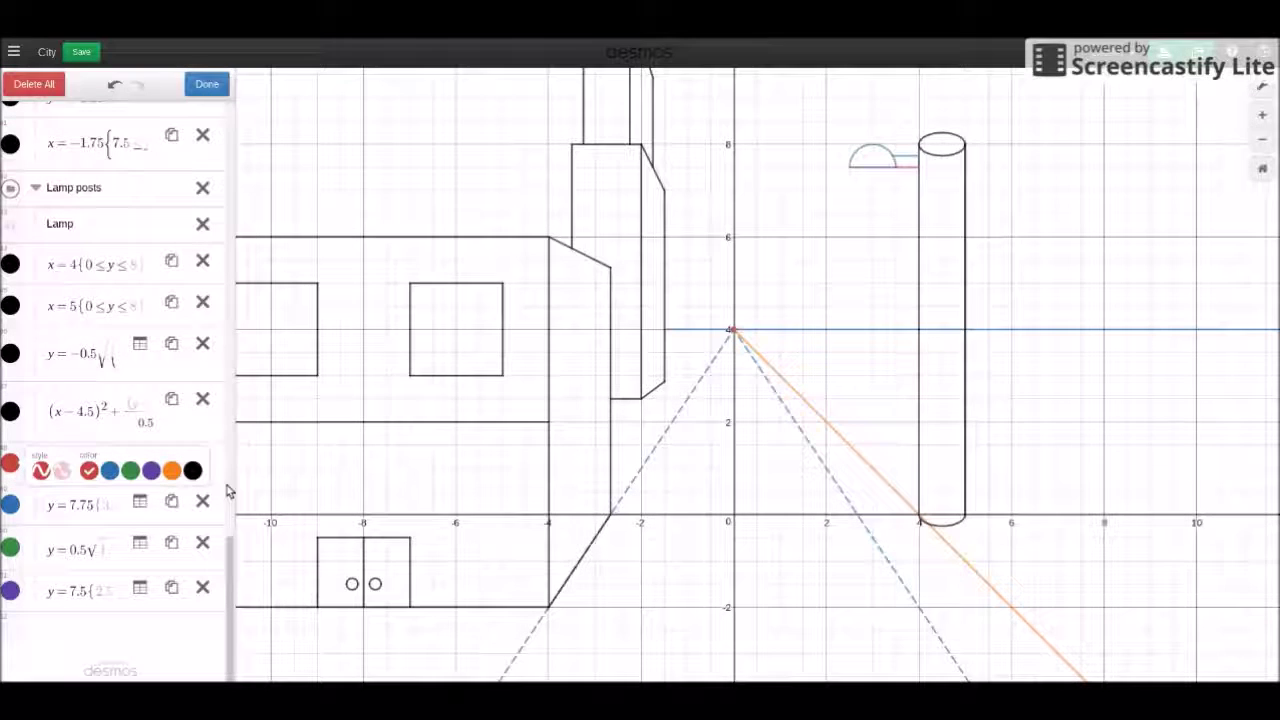
pyautogui.click(193, 470)
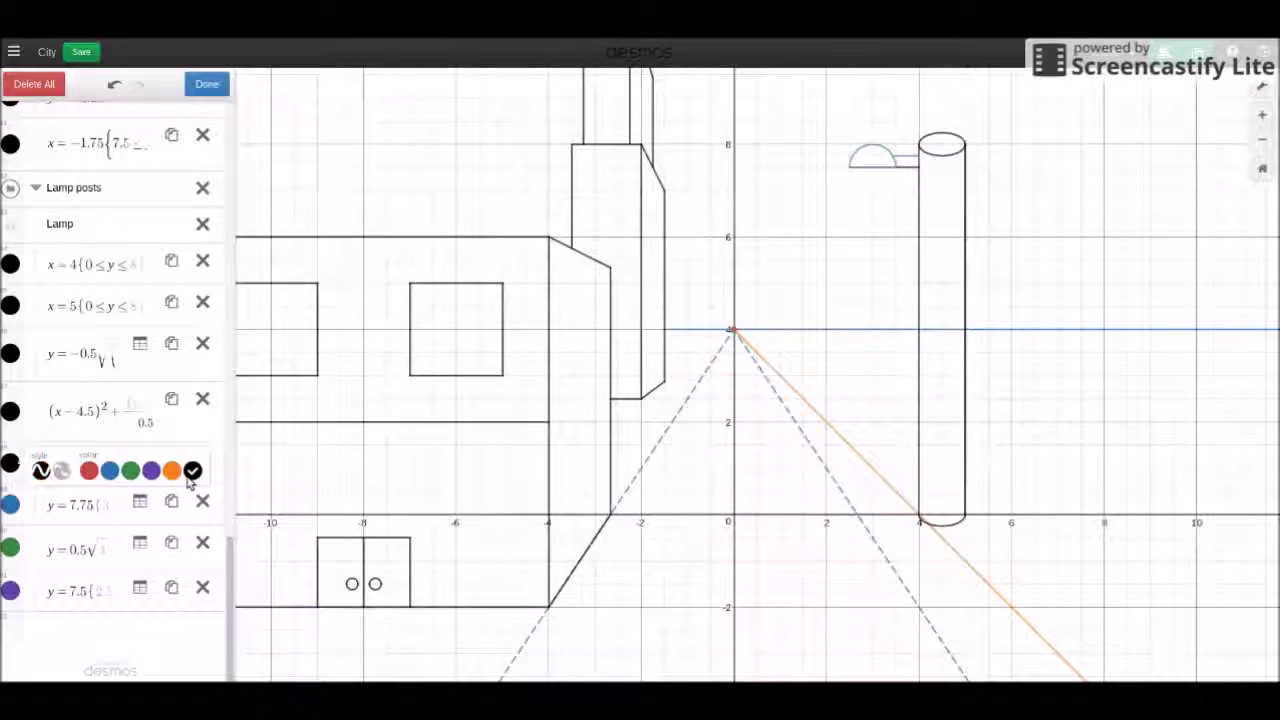
pyautogui.click(10, 505)
pyautogui.click(193, 511)
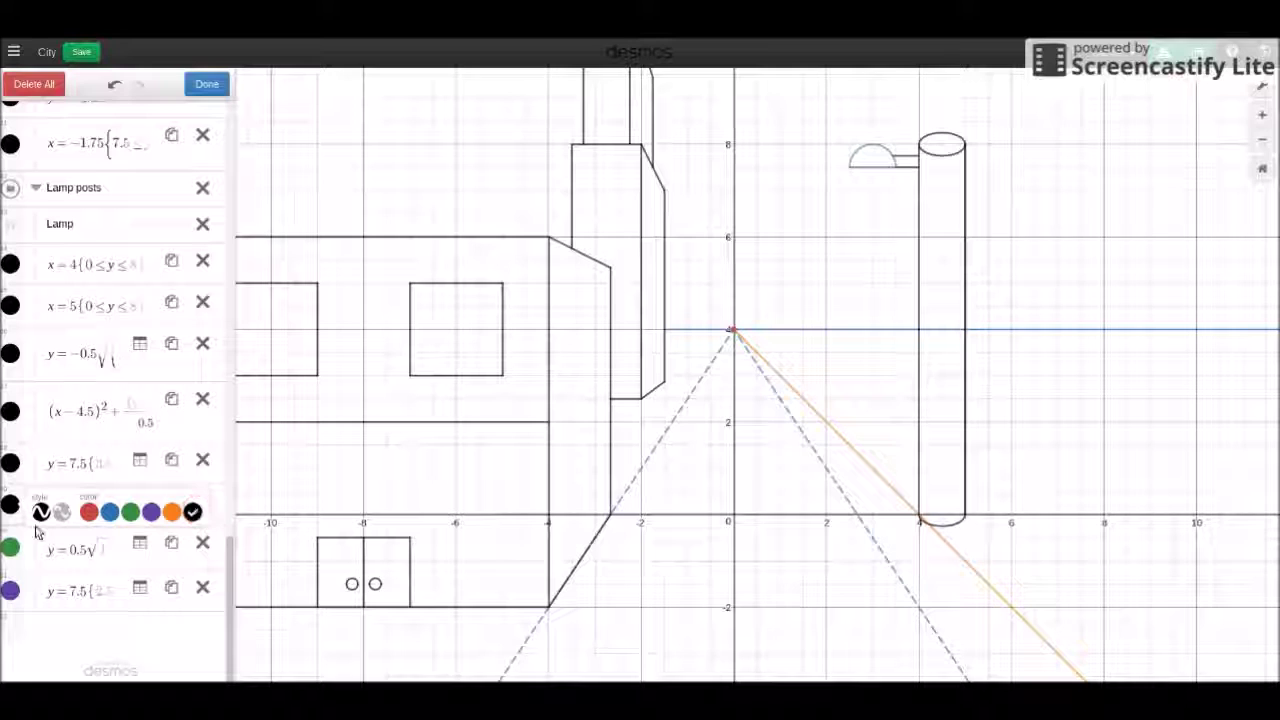
pyautogui.click(10, 547)
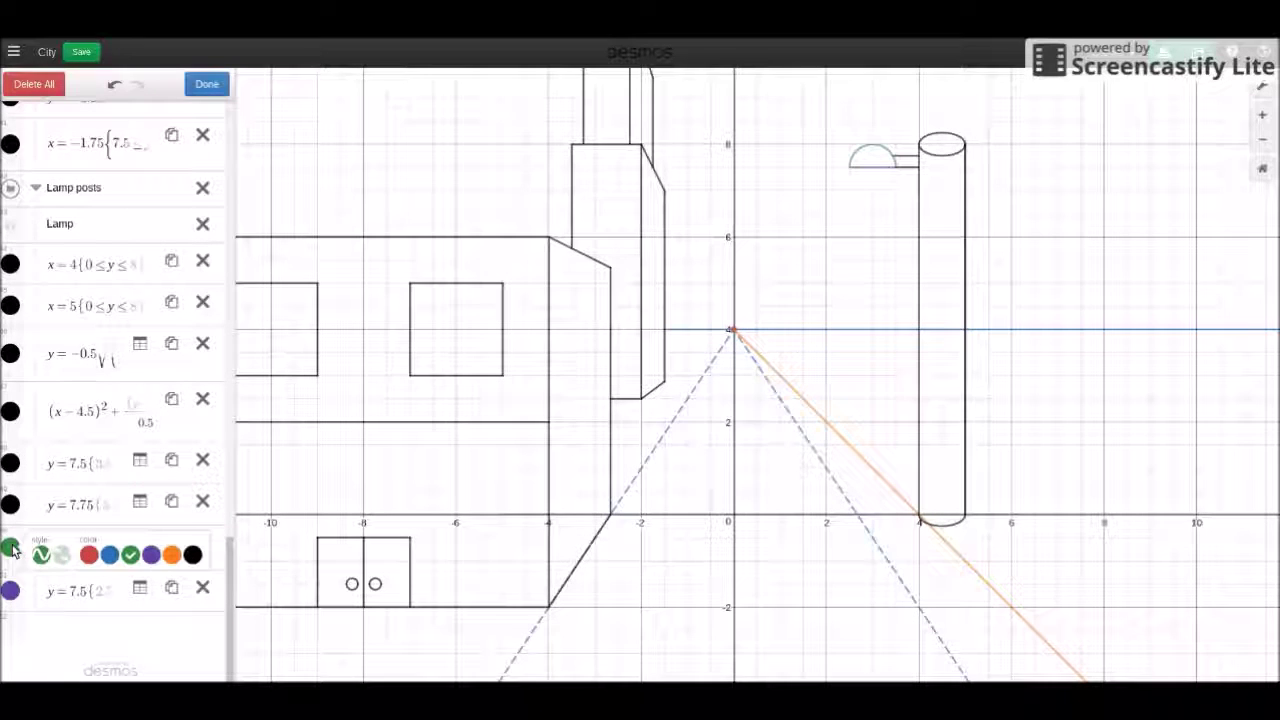
pyautogui.click(193, 554)
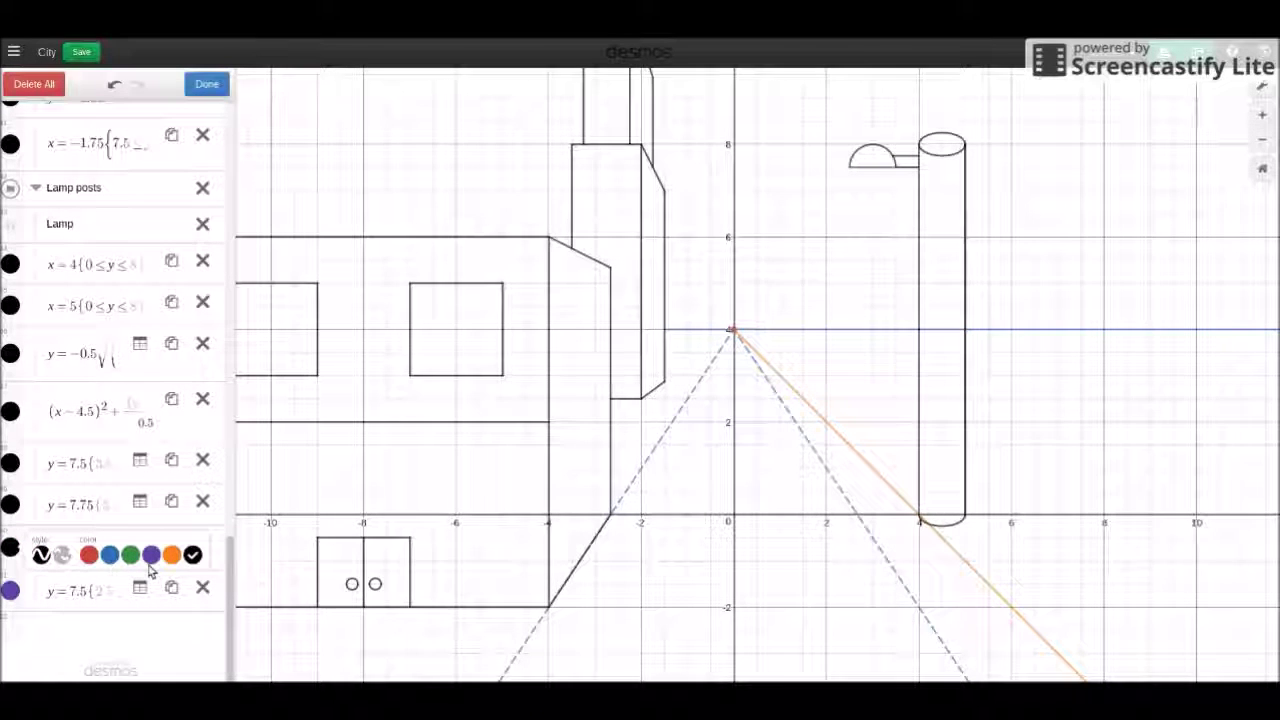
pyautogui.click(10, 590)
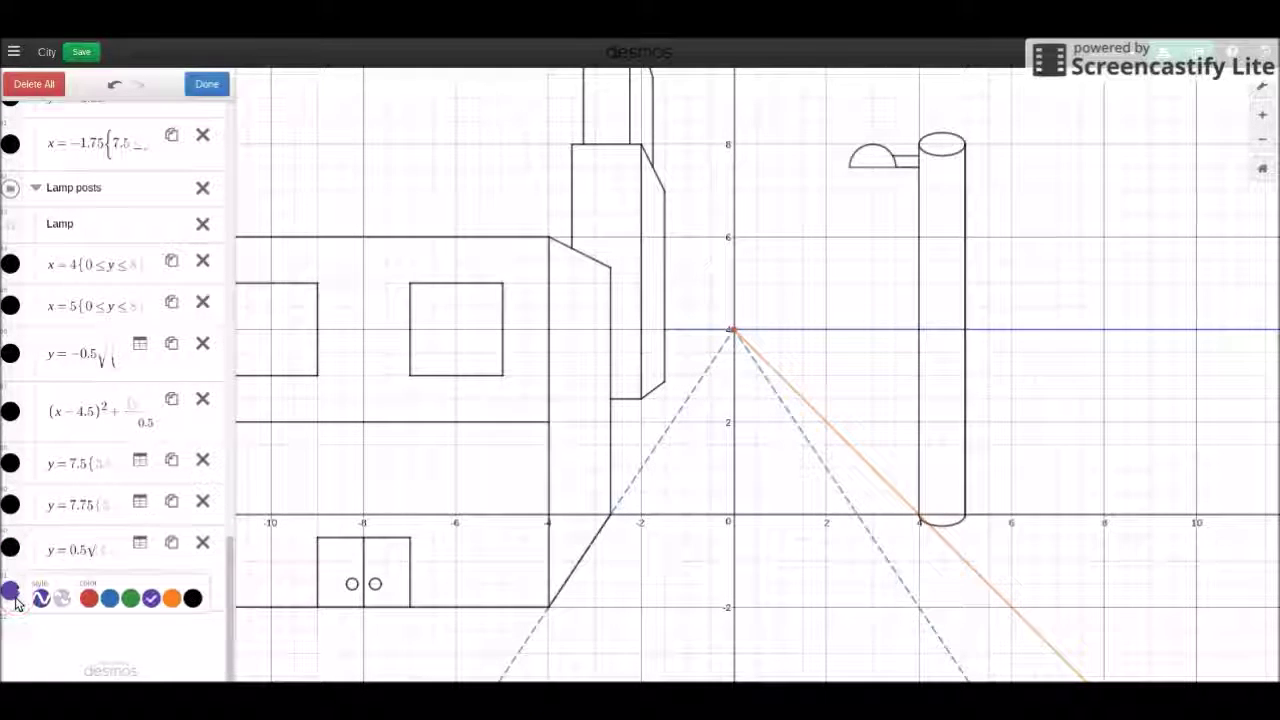
pyautogui.click(193, 598)
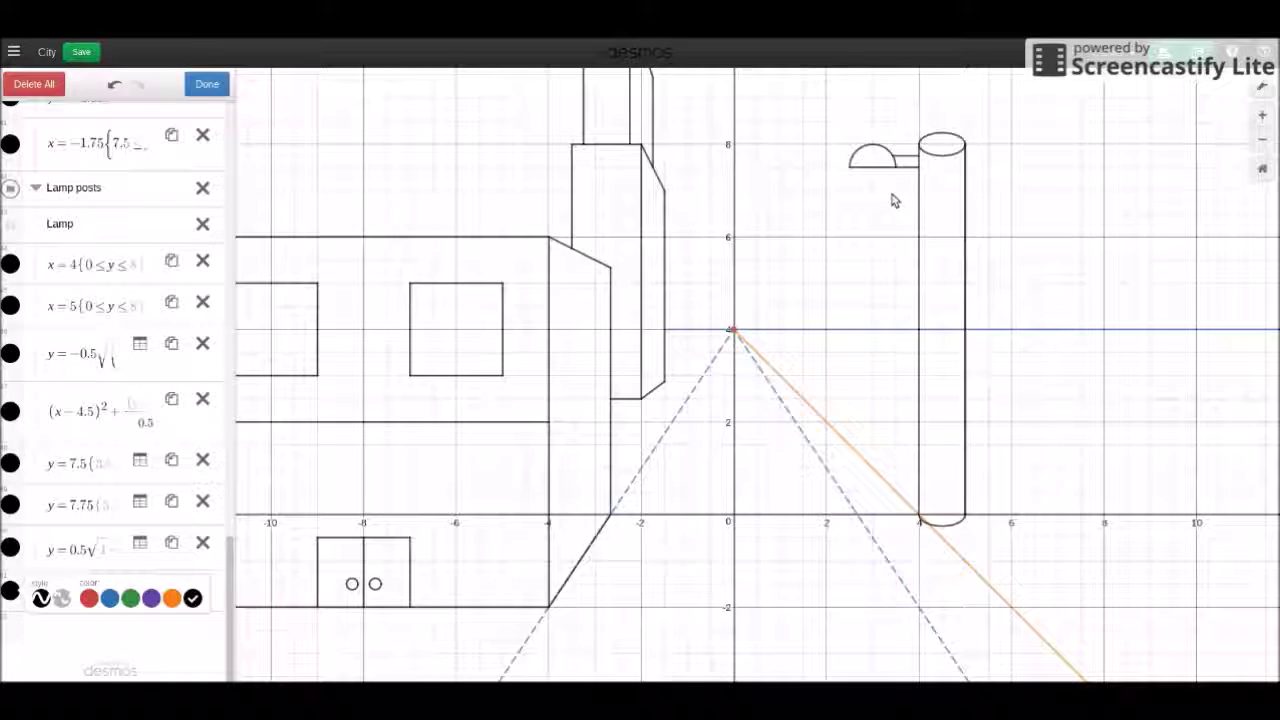
pyautogui.click(210, 85)
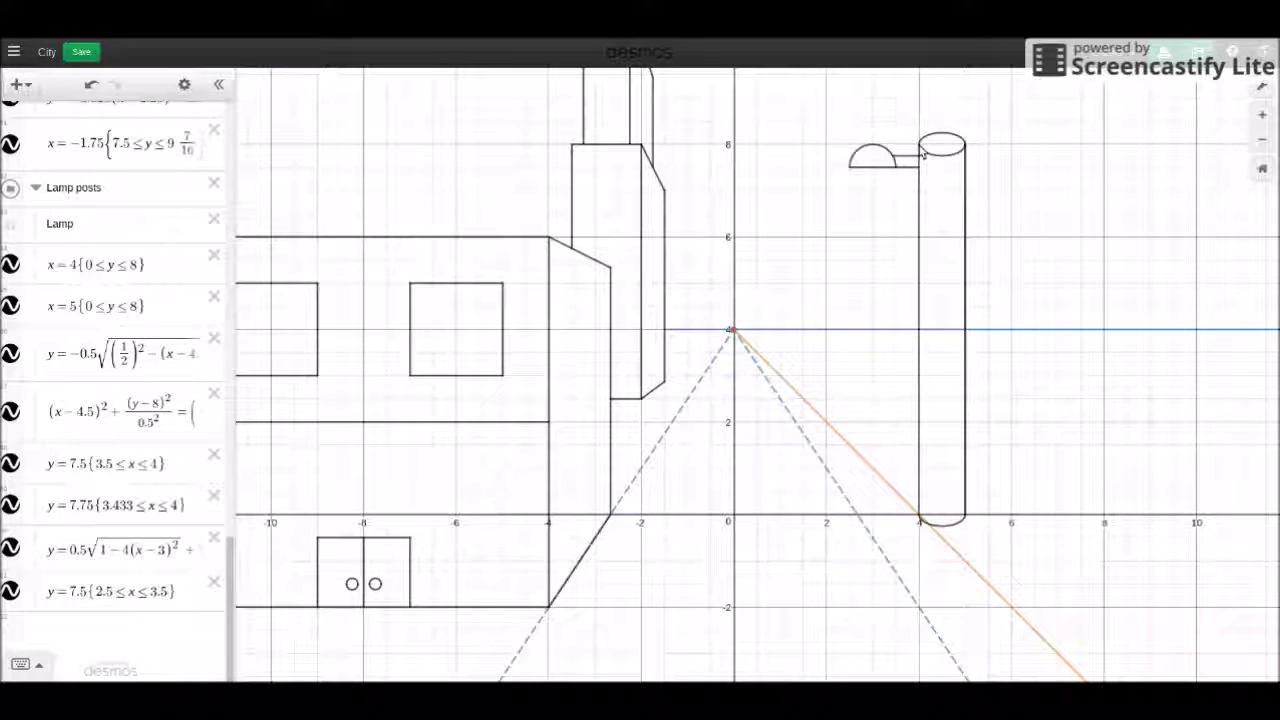
# - Read the coordinates of the lamp top (4, 8) and the vanishing point (0, 4)
pyautogui.click(920, 146)
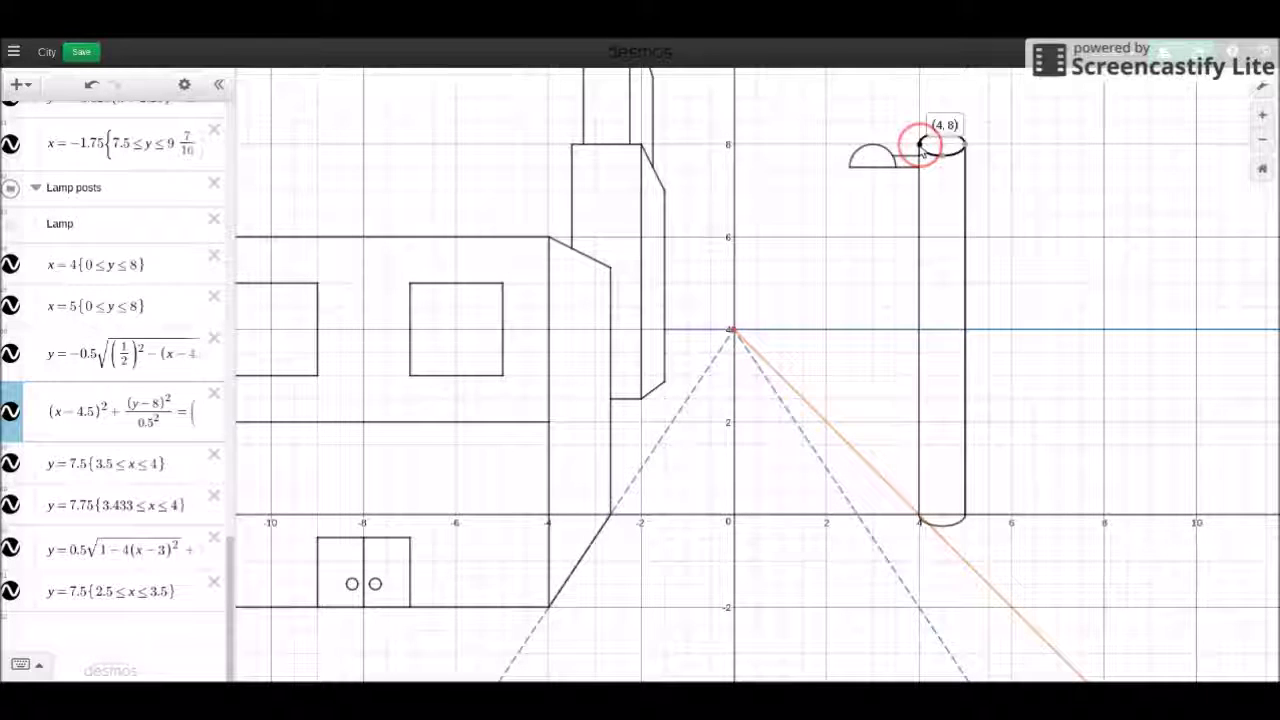
pyautogui.click(733, 332)
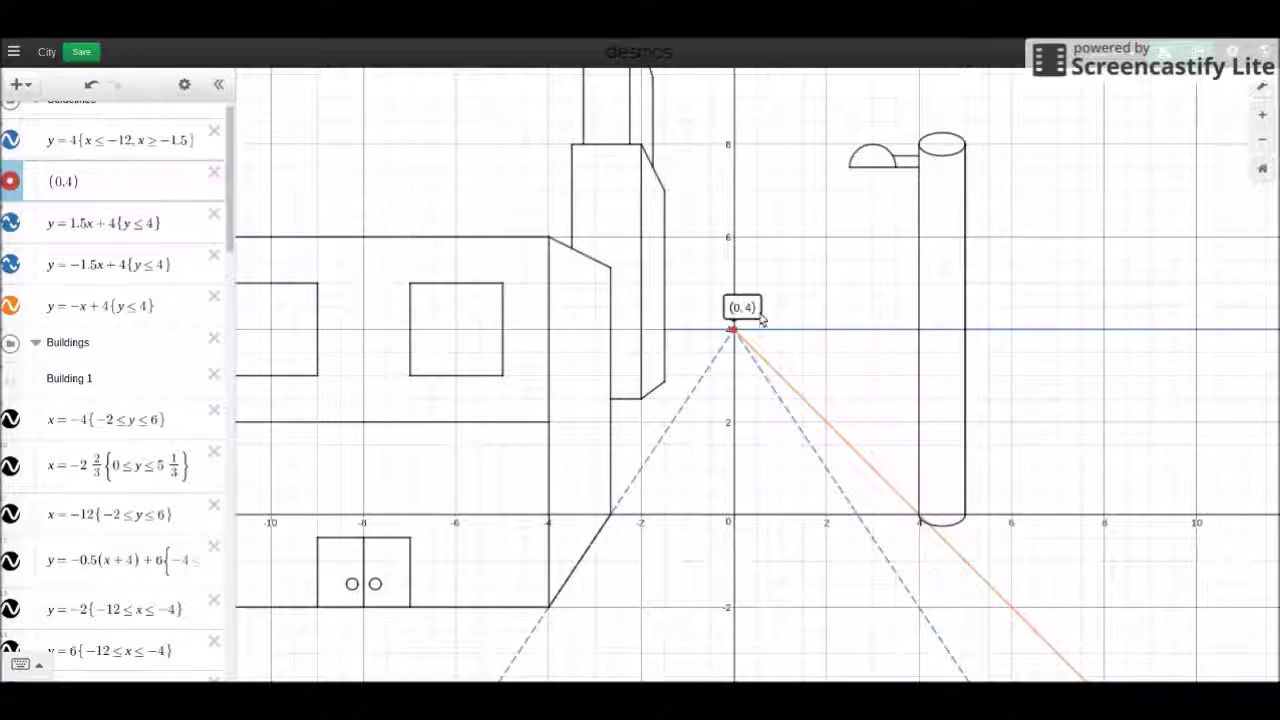
pyautogui.click(921, 147)
pyautogui.moveTo(921, 148)
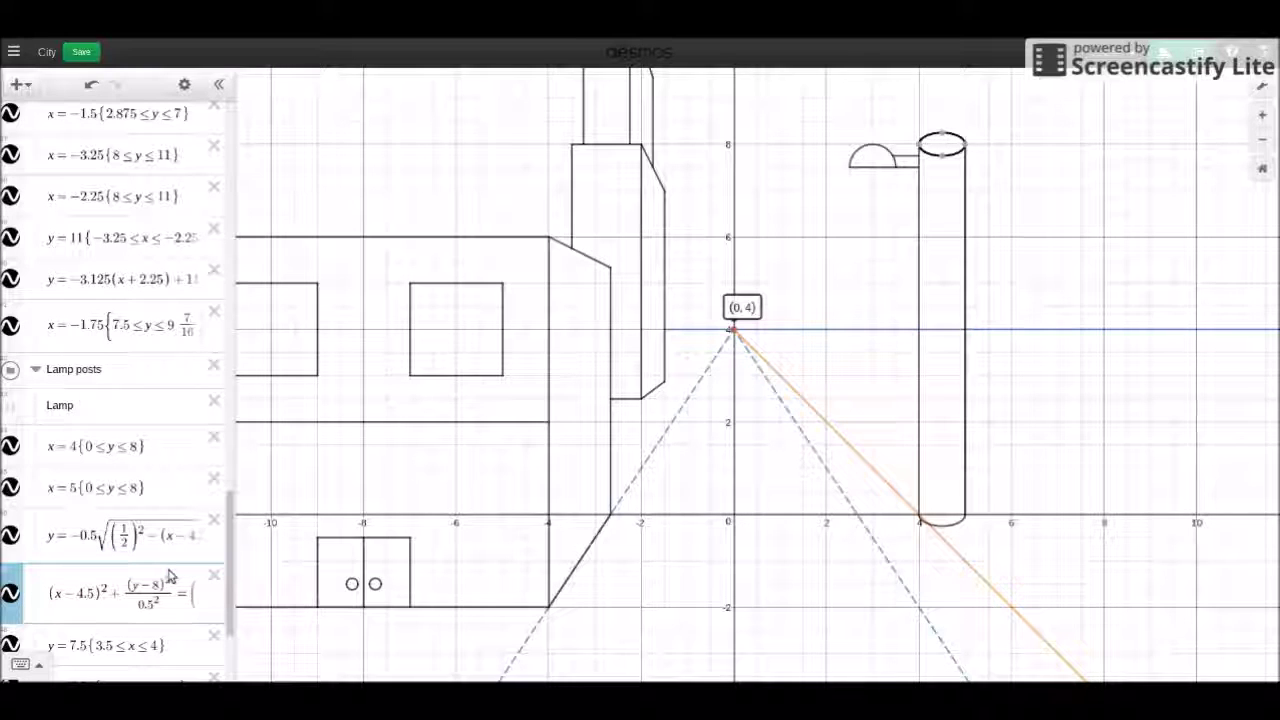
pyautogui.moveTo(229, 548); pyautogui.dragTo(230, 555)
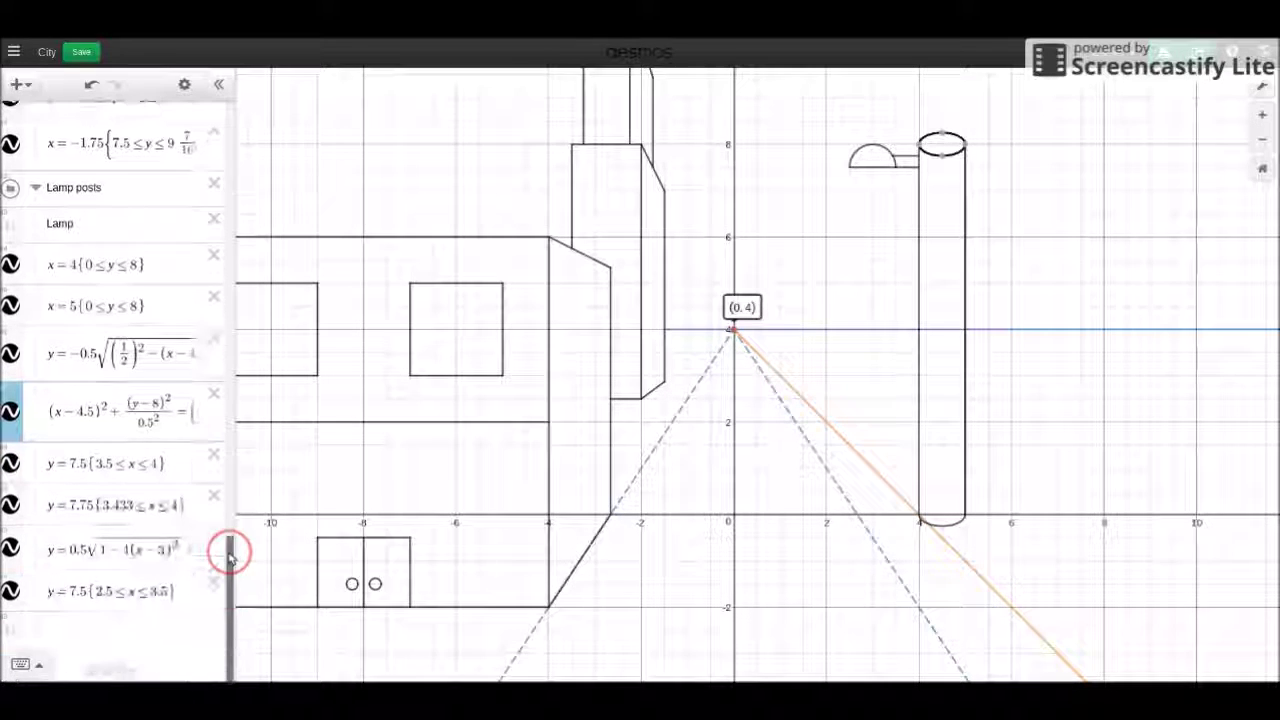
pyautogui.click(174, 591)
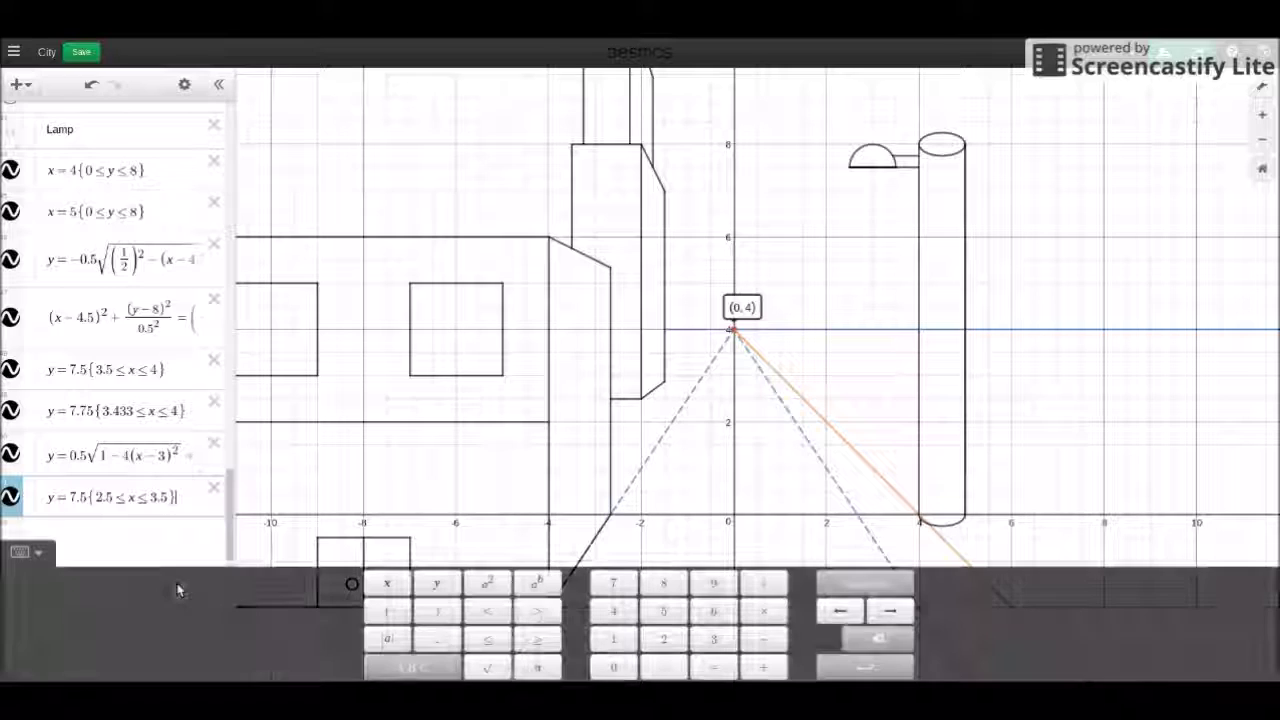
# - Add the line y = x + 4 through (0, 4) and (4, 8), after trying other slopes
pyautogui.press('Return')
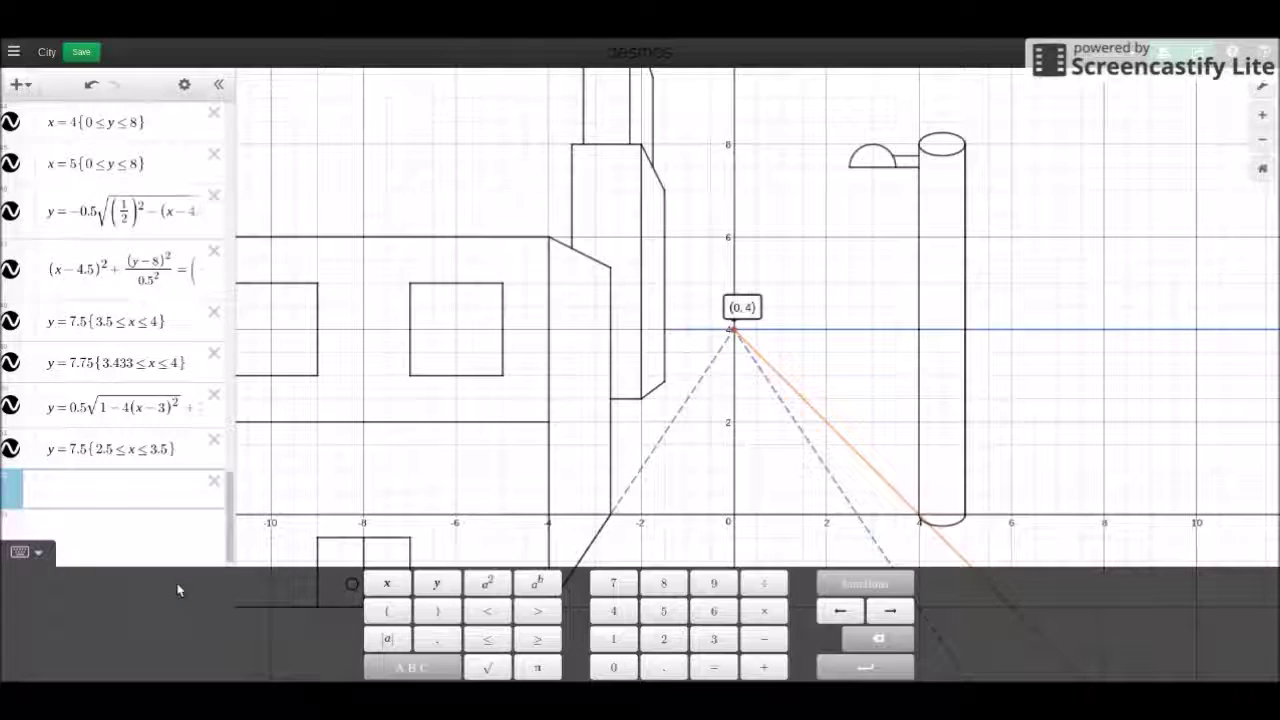
pyautogui.write('y=-x')
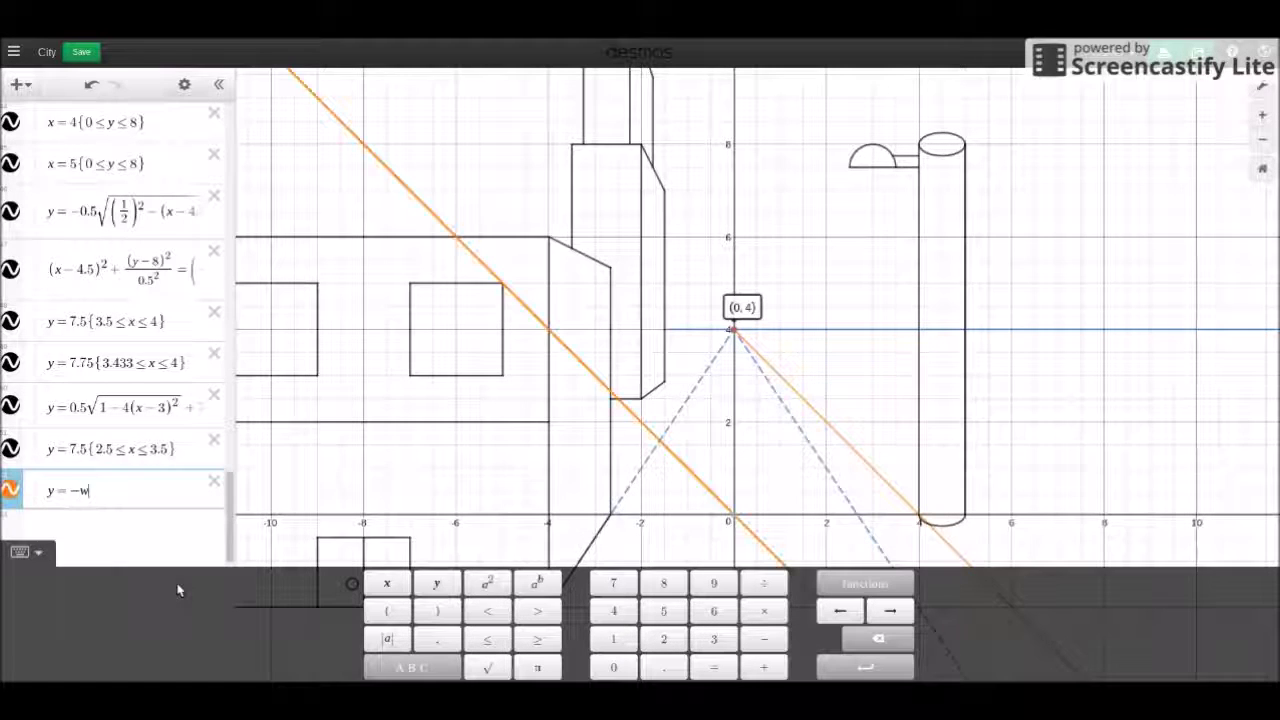
pyautogui.press('BackSpace')
pyautogui.write('2(x')
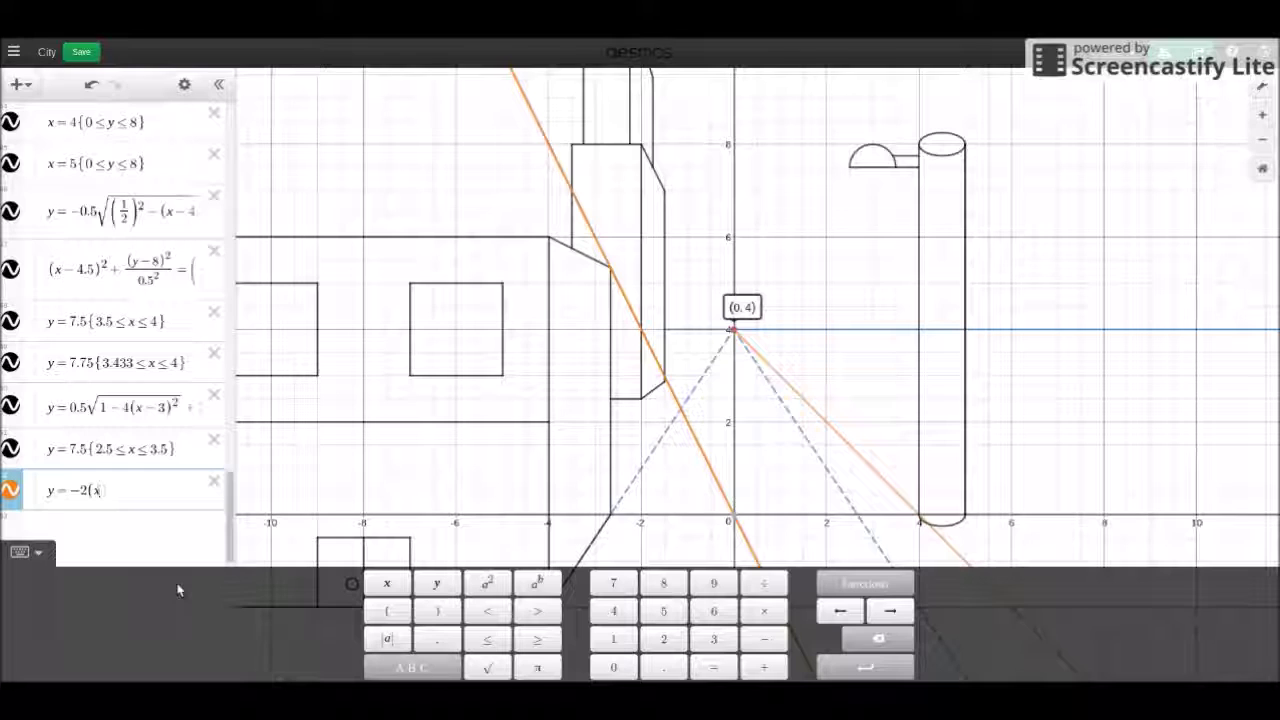
pyautogui.press('BackSpace')
pyautogui.press('BackSpace')
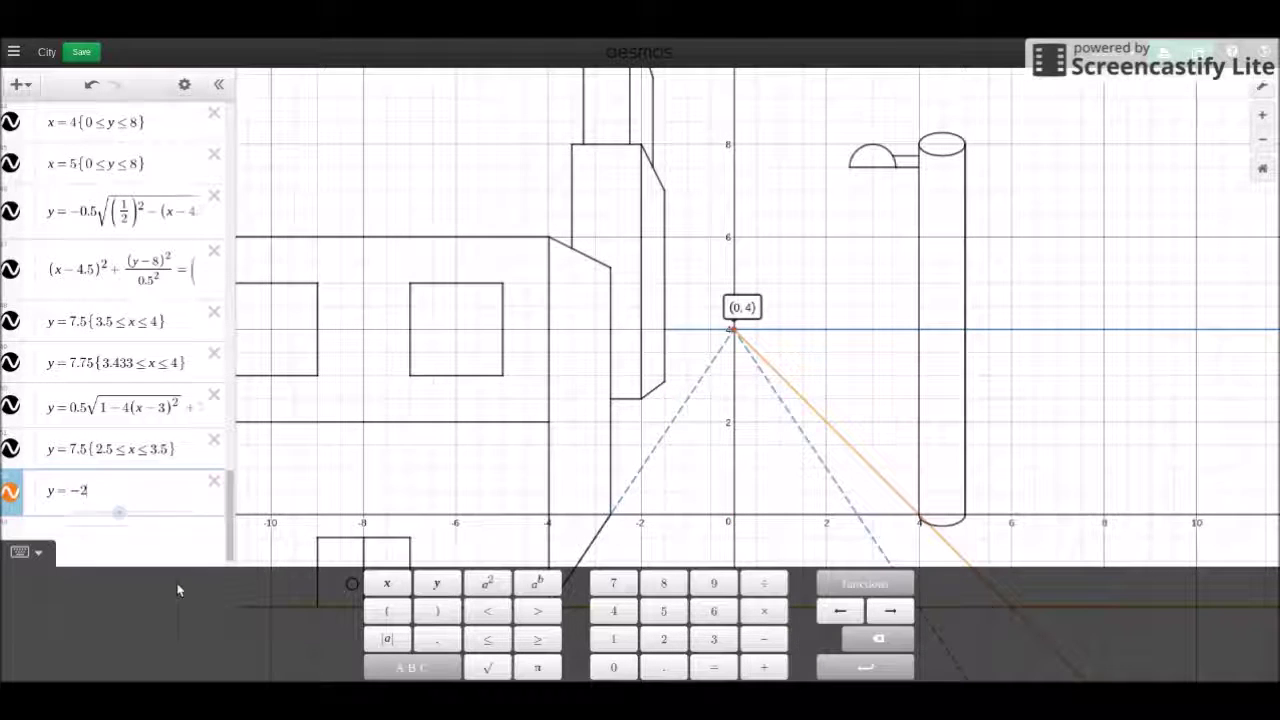
pyautogui.write('x + ')
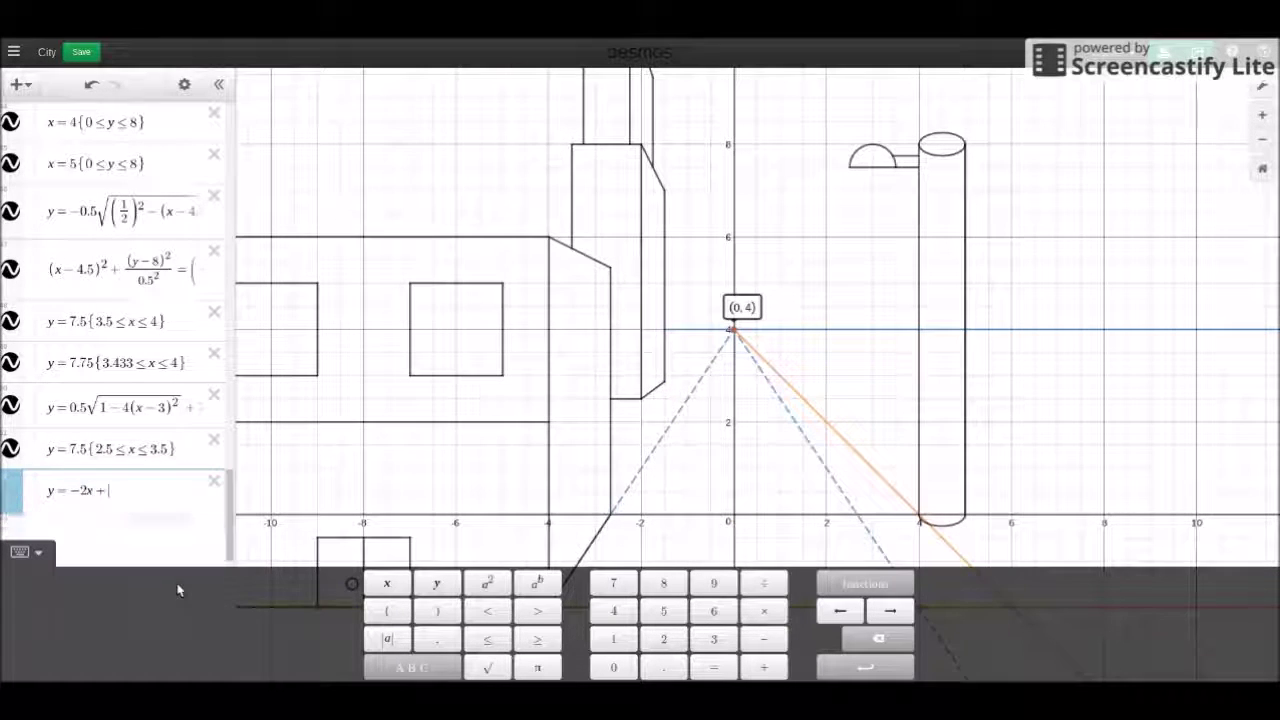
pyautogui.write('4')
pyautogui.press('Left')
pyautogui.press('Left')
pyautogui.press('Left')
pyautogui.press('Left')
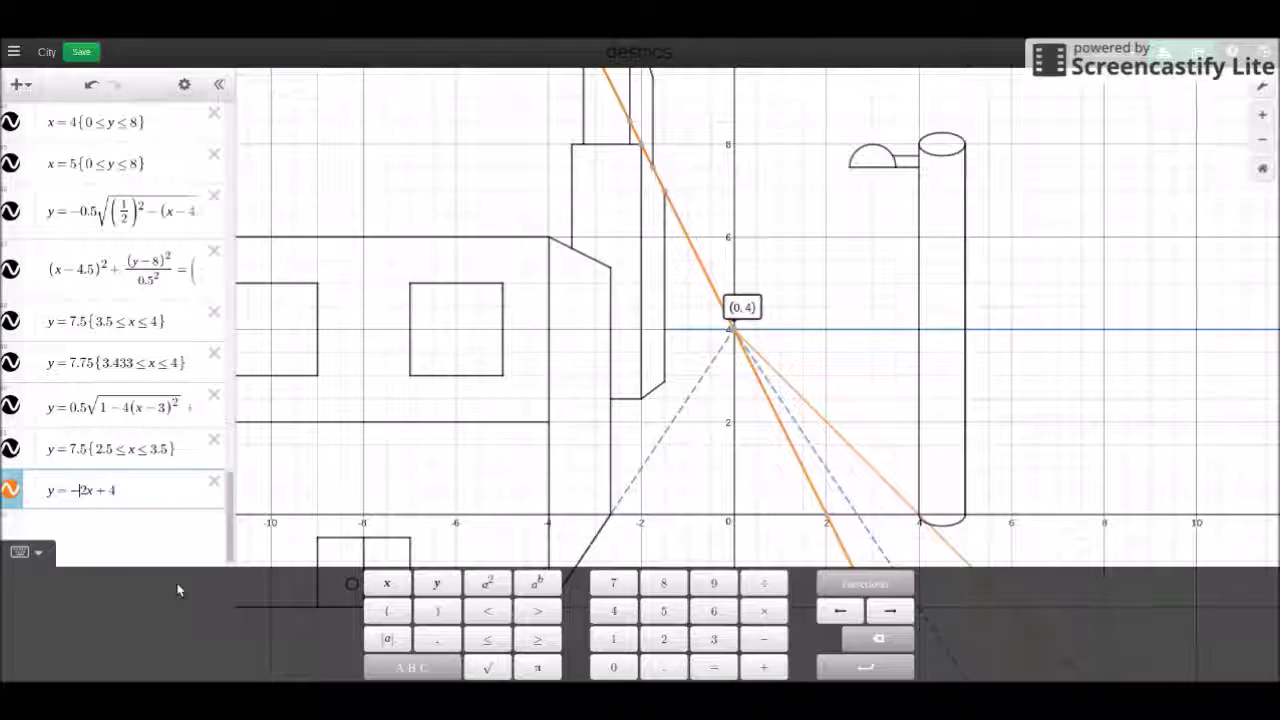
pyautogui.press('BackSpace')
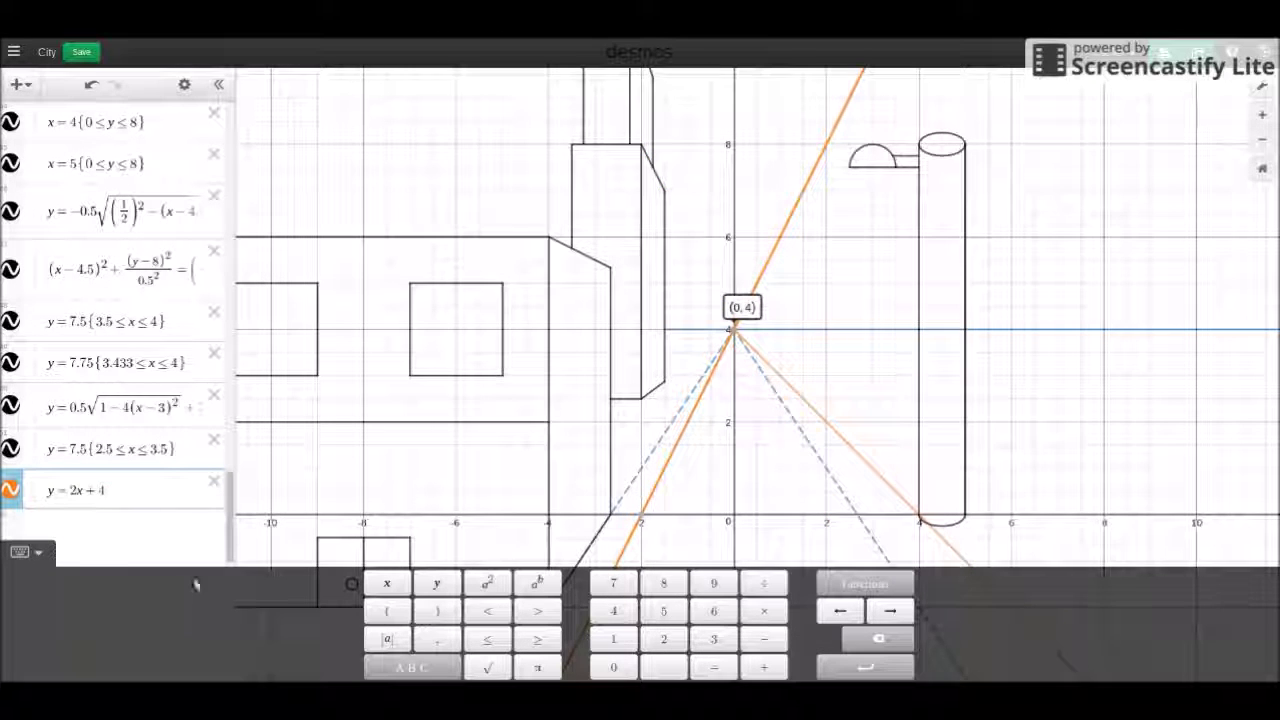
pyautogui.click(925, 148)
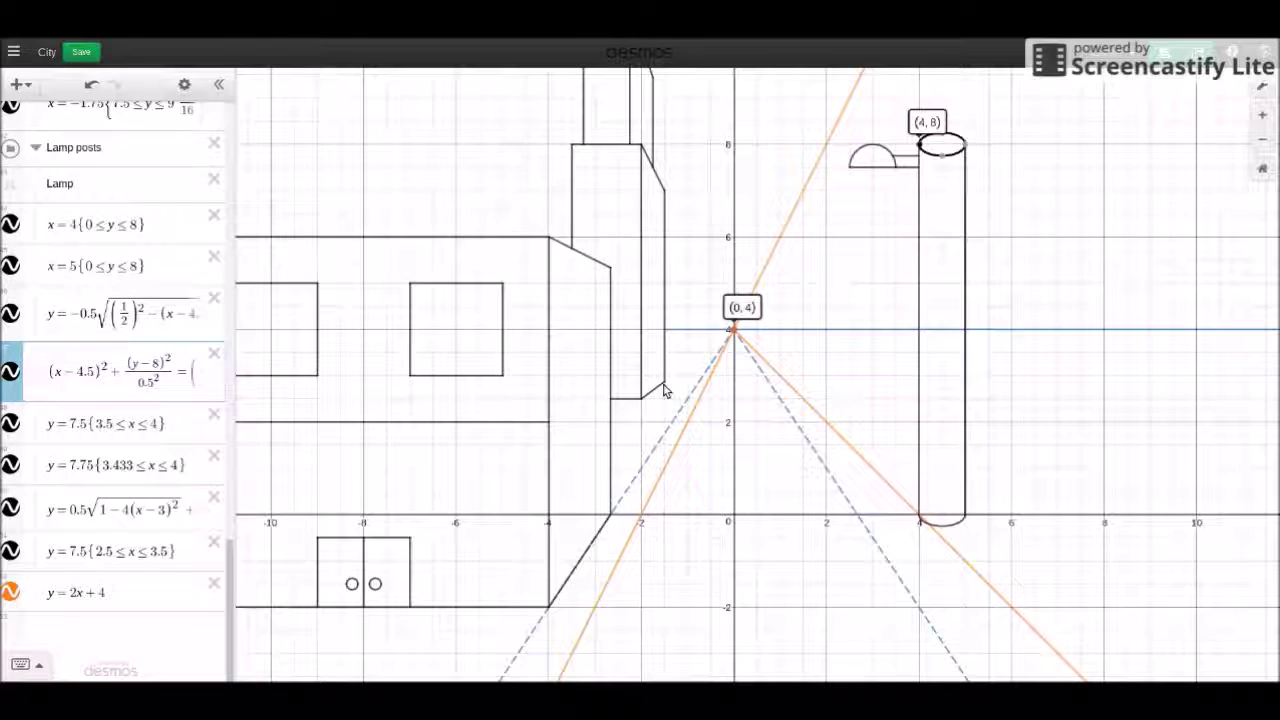
pyautogui.click(75, 596)
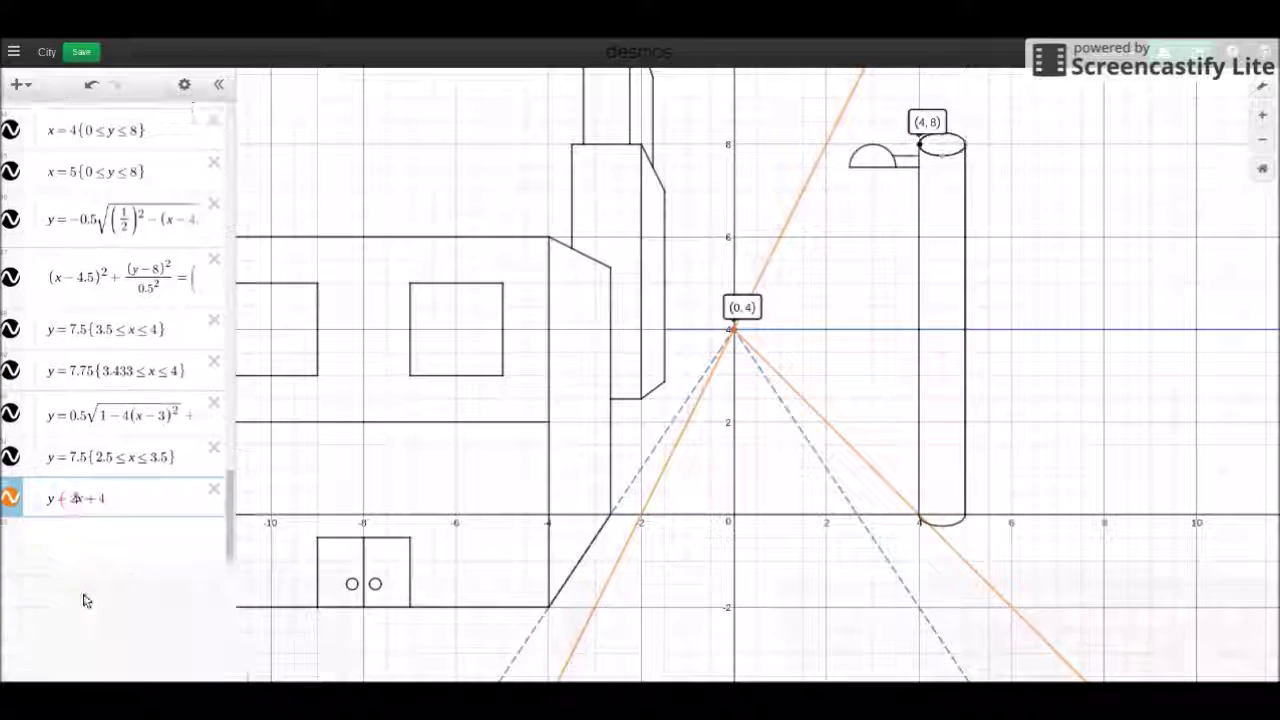
pyautogui.press('BackSpace')
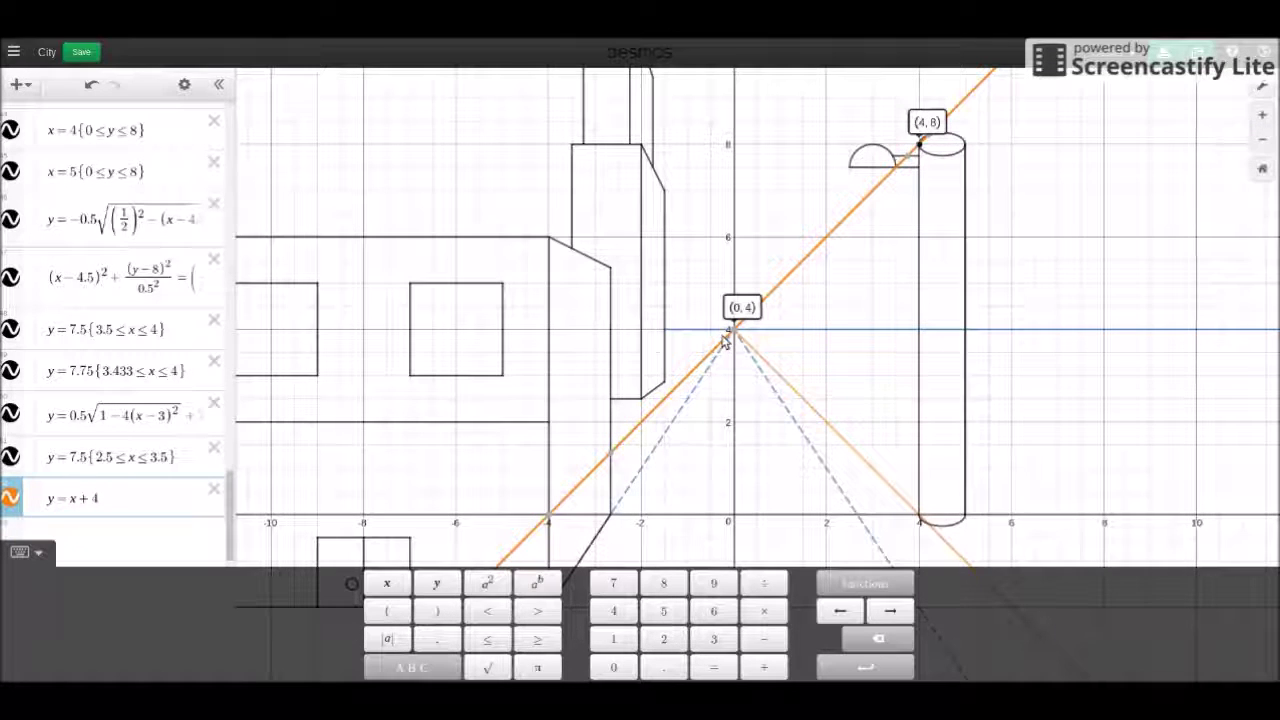
pyautogui.click(78, 502)
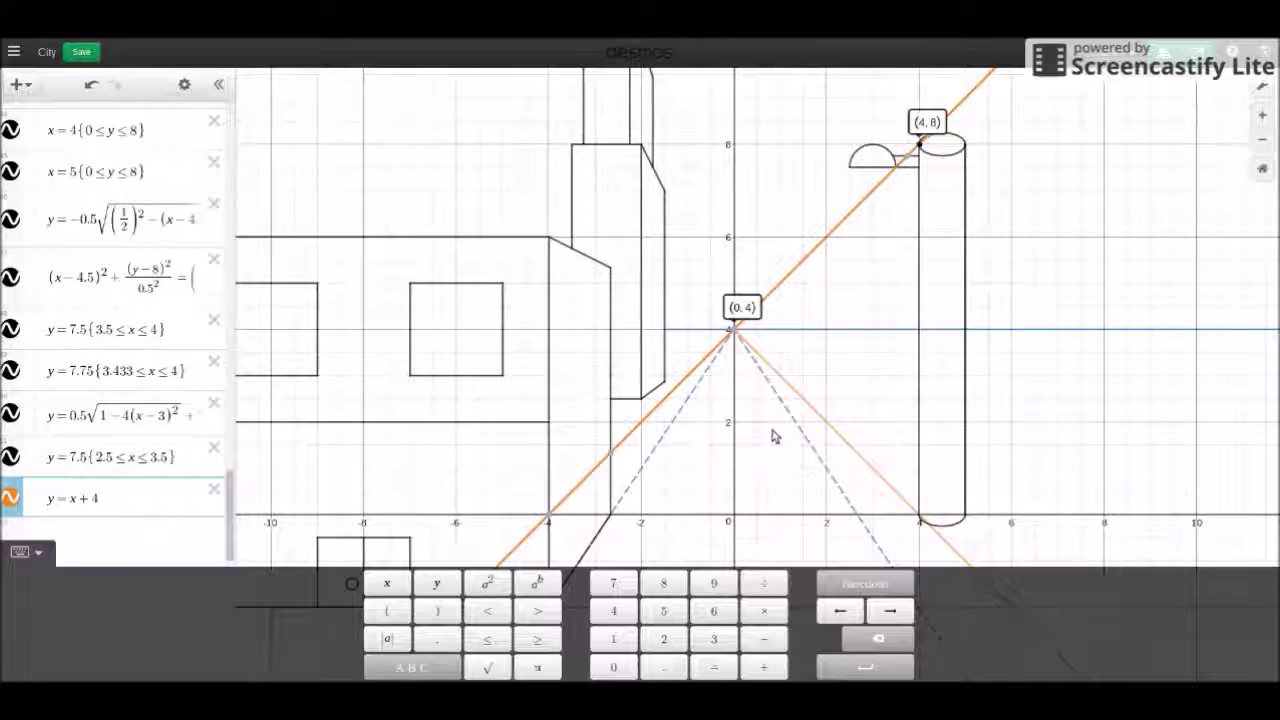
# - Add the restriction {x≥0} to the orange line y=x+4, then start a new expression row
pyautogui.press('Return')
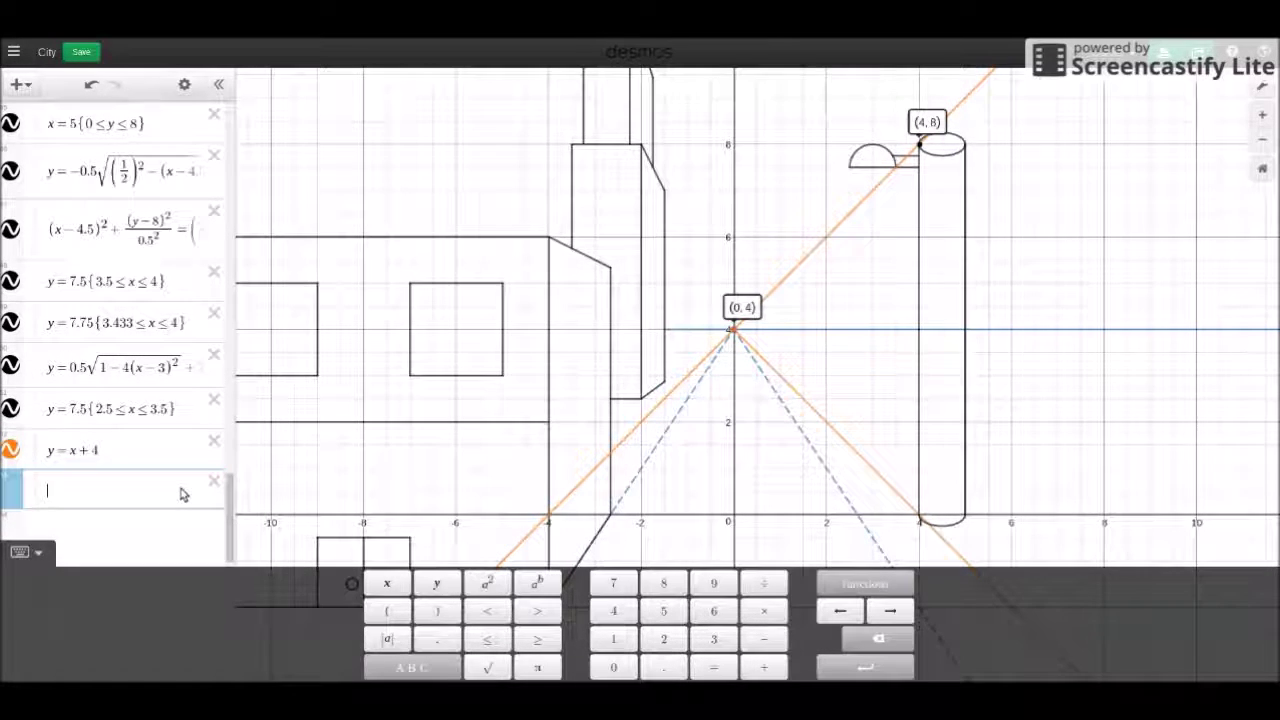
pyautogui.click(116, 451)
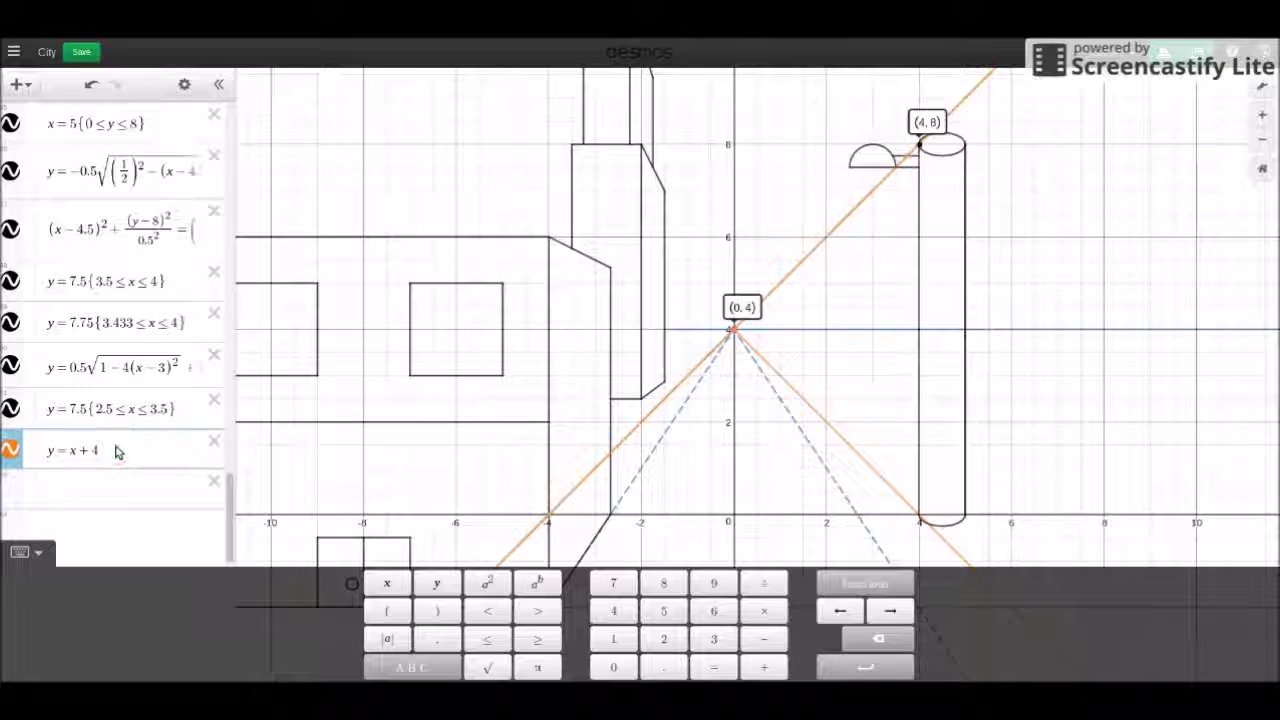
pyautogui.write('{x')
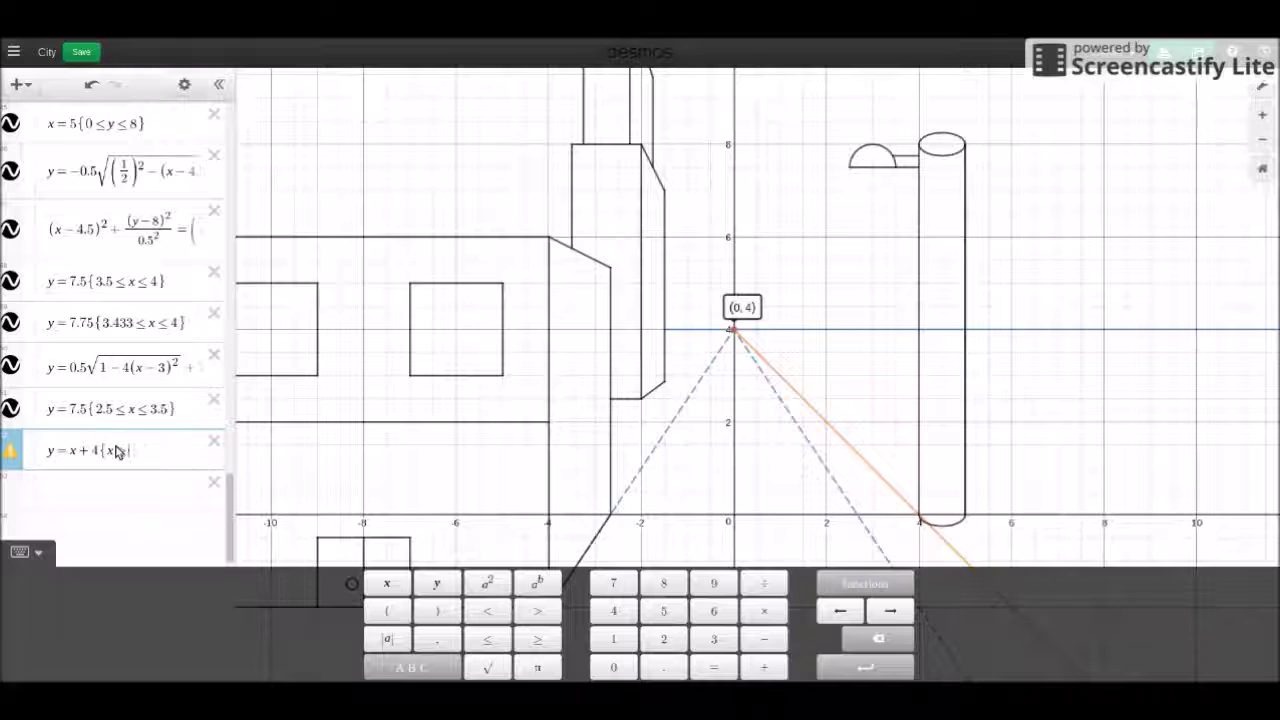
pyautogui.write('>=')
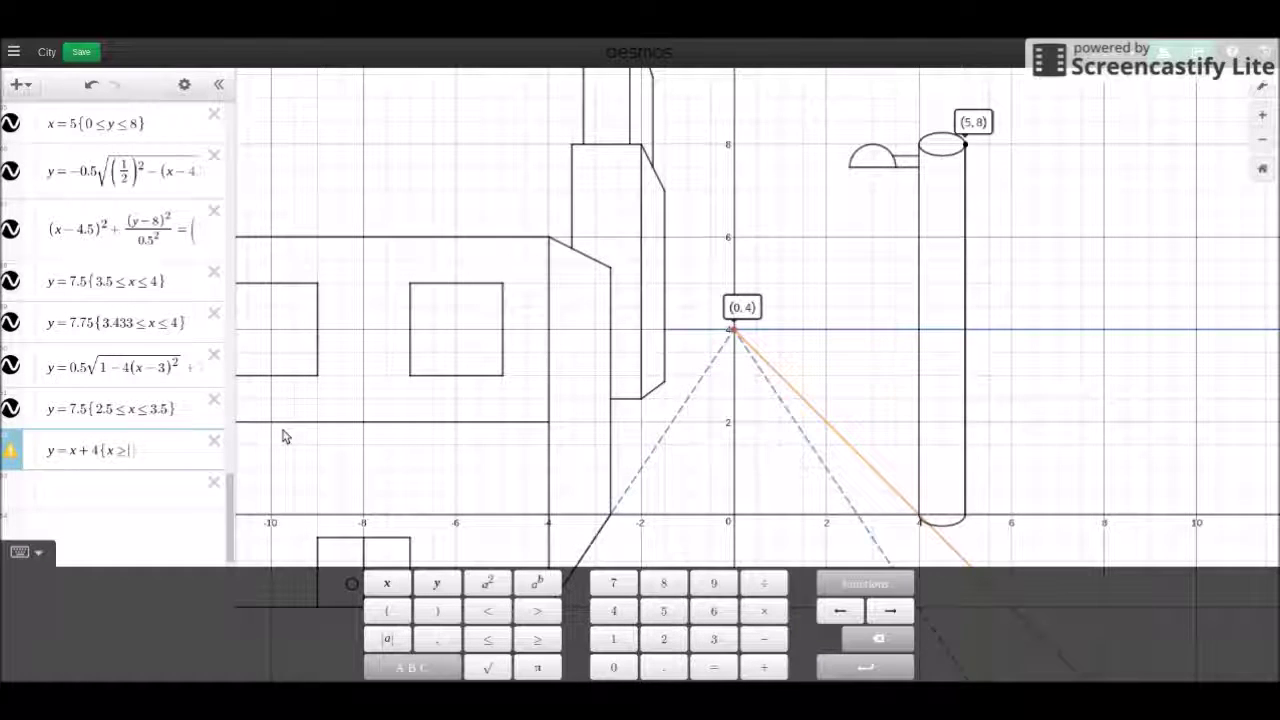
pyautogui.write('0')
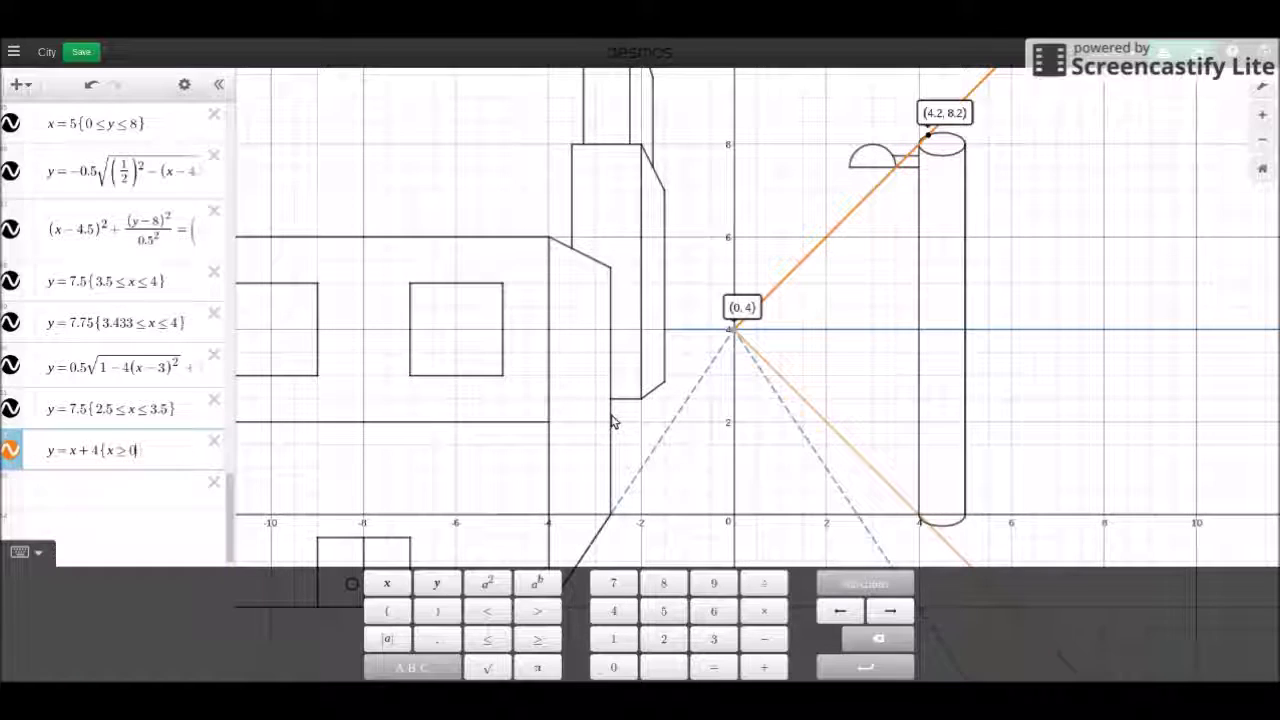
pyautogui.press('Return')
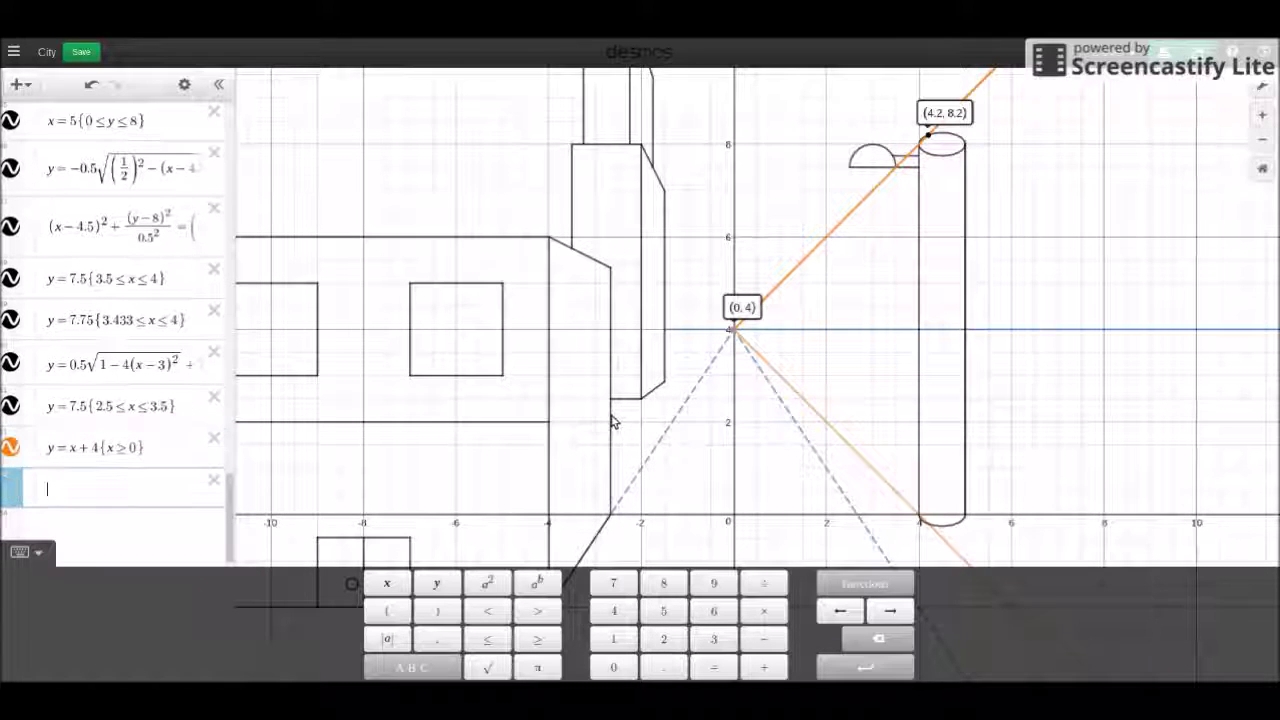
# - Enter the circle (x−2)²+(y−6)²=1 in the new row, then compare it with the lamp-top ellipse
pyautogui.write('y=')
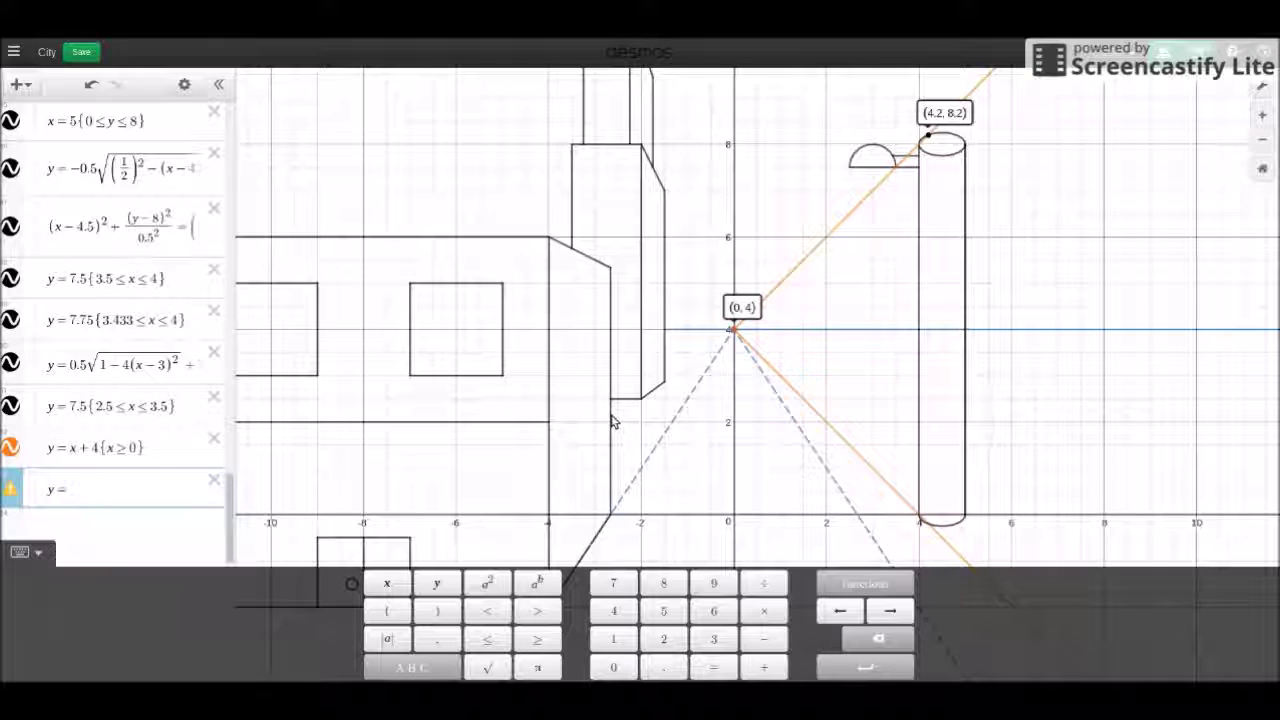
pyautogui.write('sqrt')
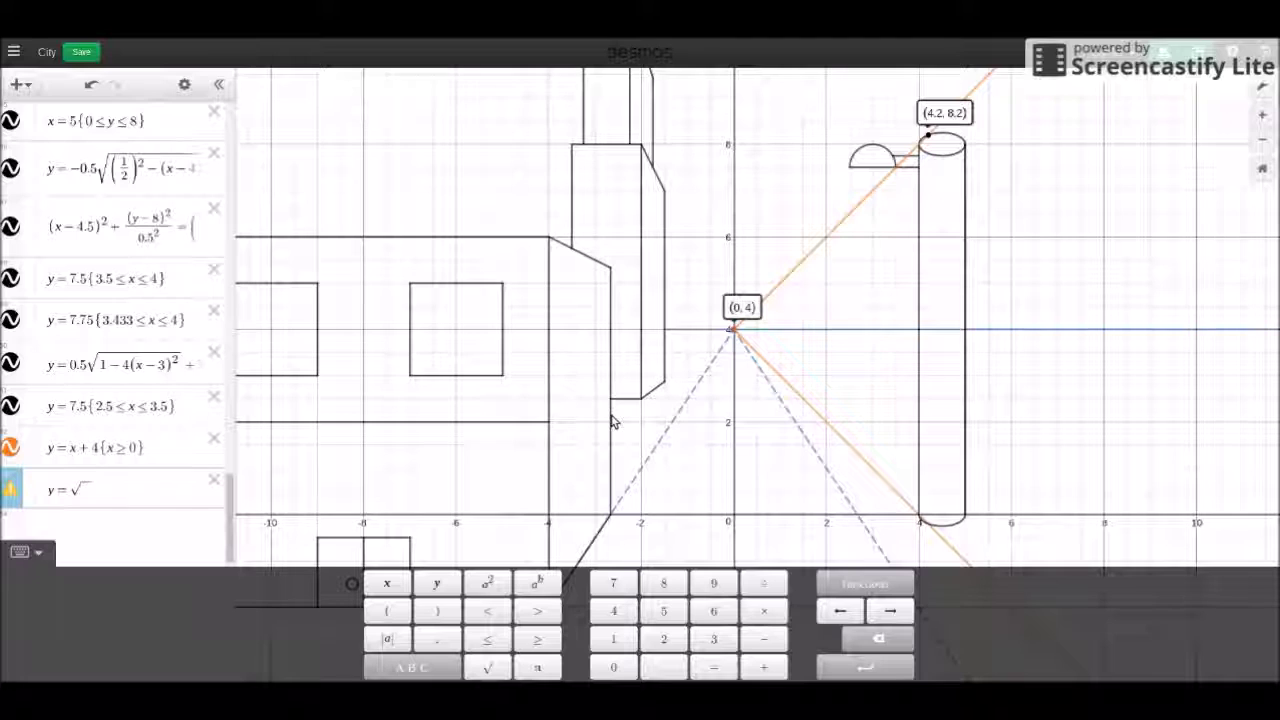
pyautogui.press('BackSpace')
pyautogui.press('BackSpace')
pyautogui.press('BackSpace')
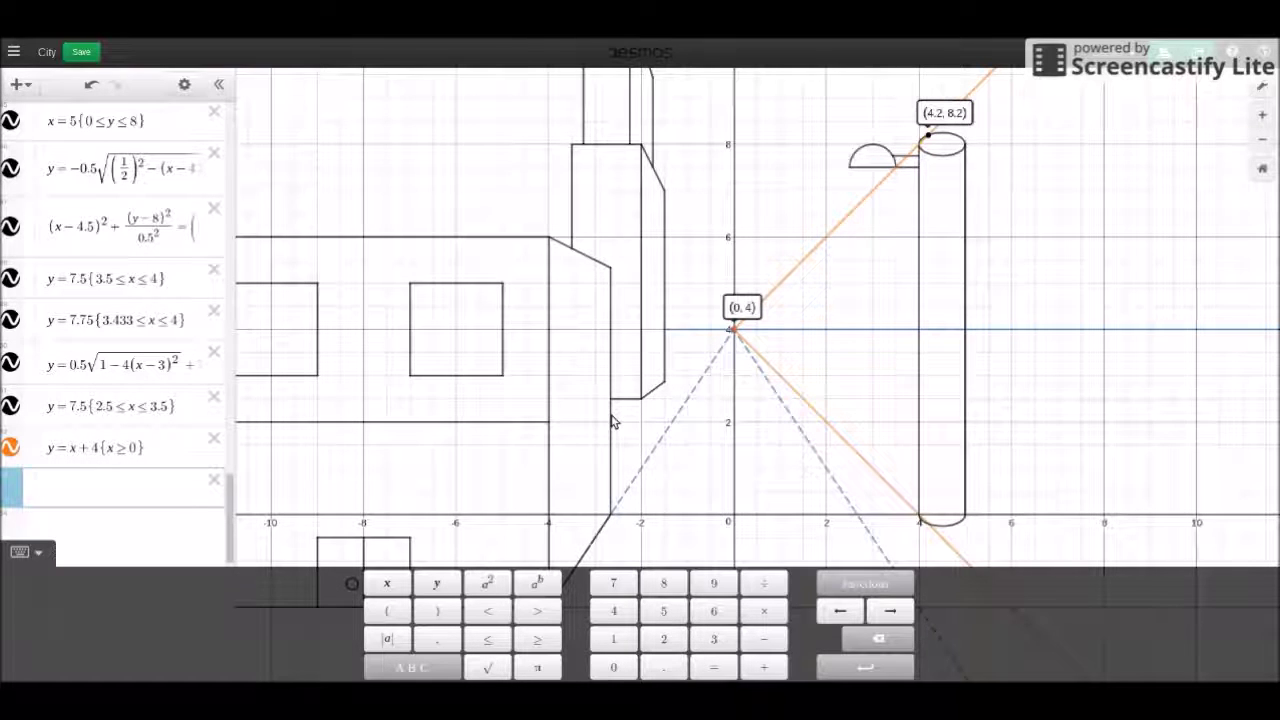
pyautogui.write('(x')
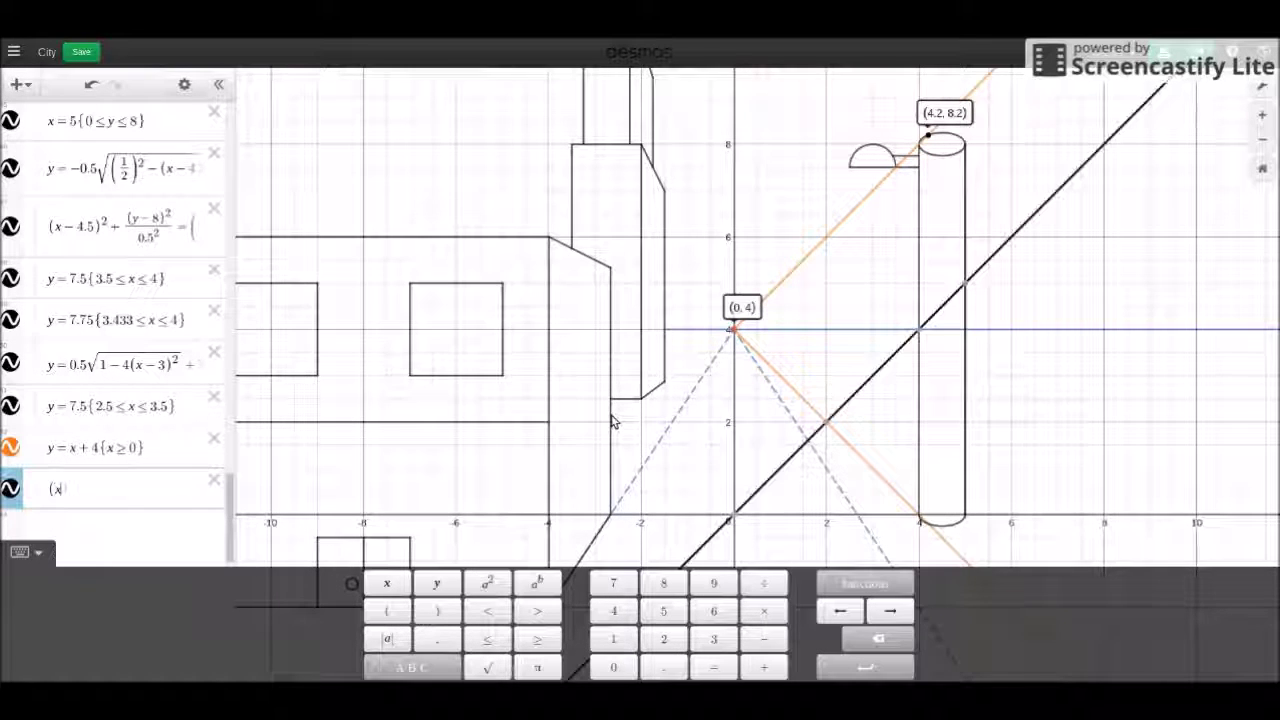
pyautogui.write('+2)')
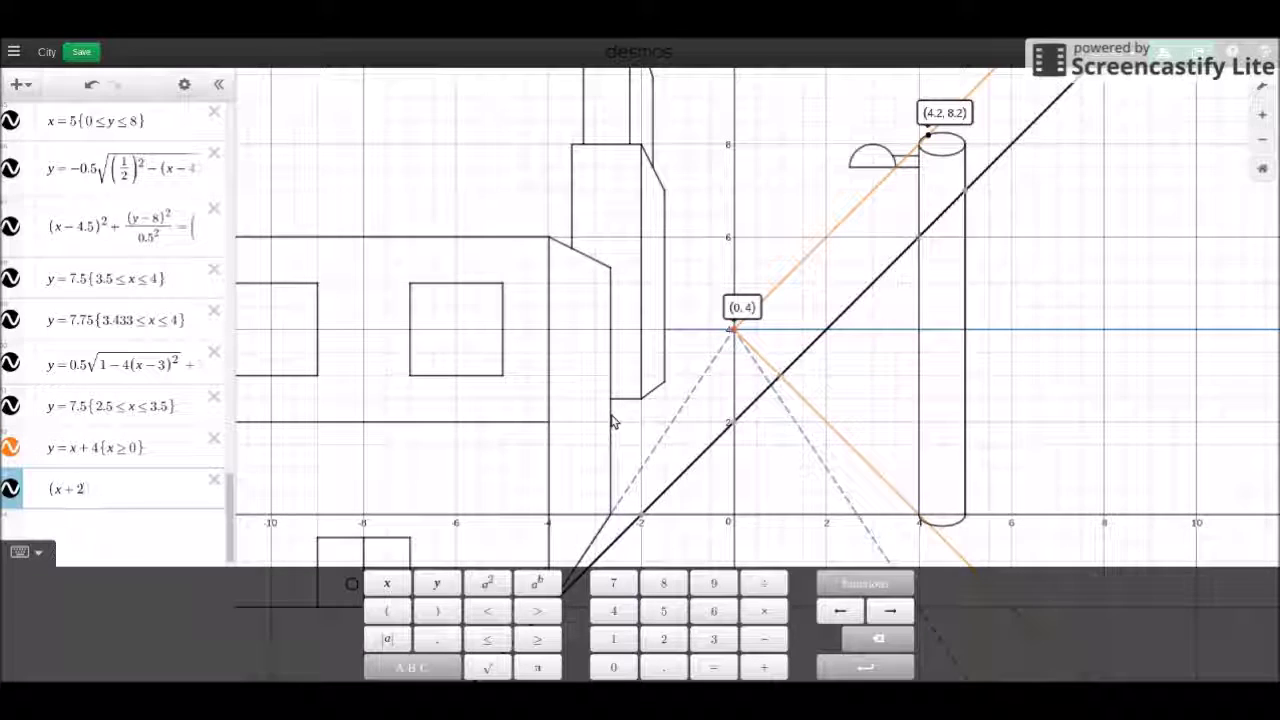
pyautogui.write('^2')
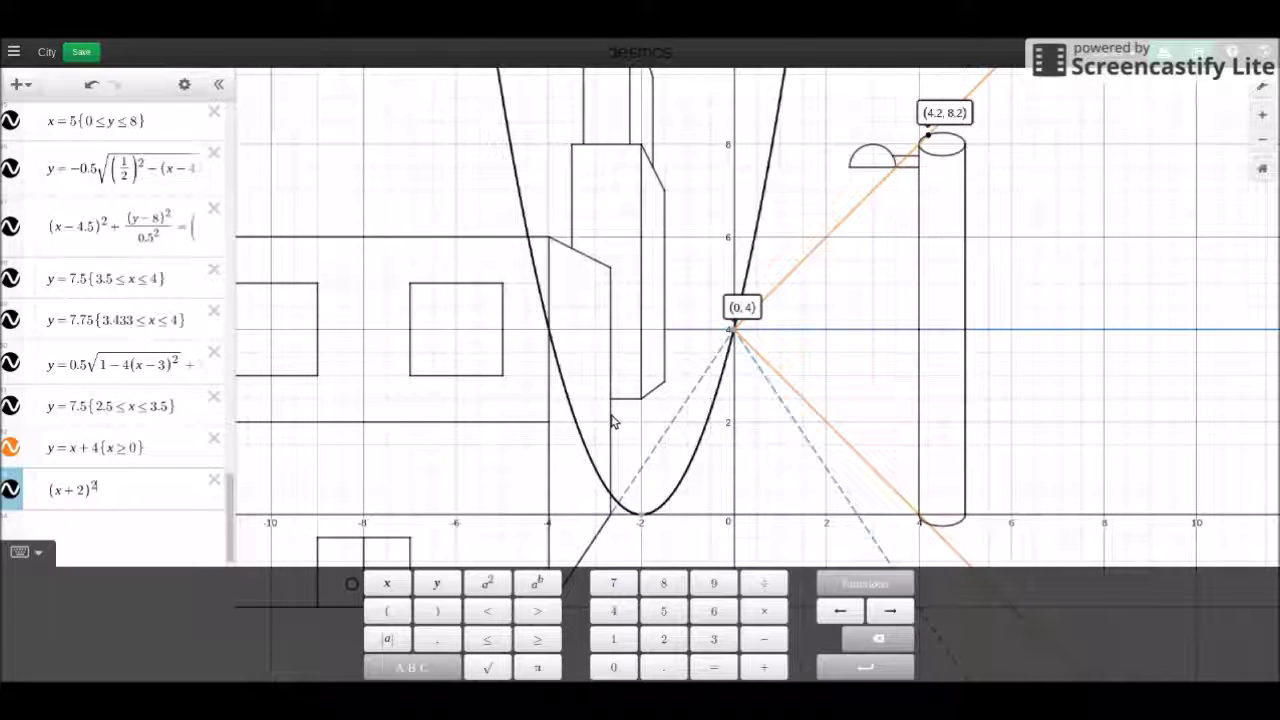
pyautogui.press('Left')
pyautogui.press('Left')
pyautogui.press('Left')
pyautogui.press('Left')
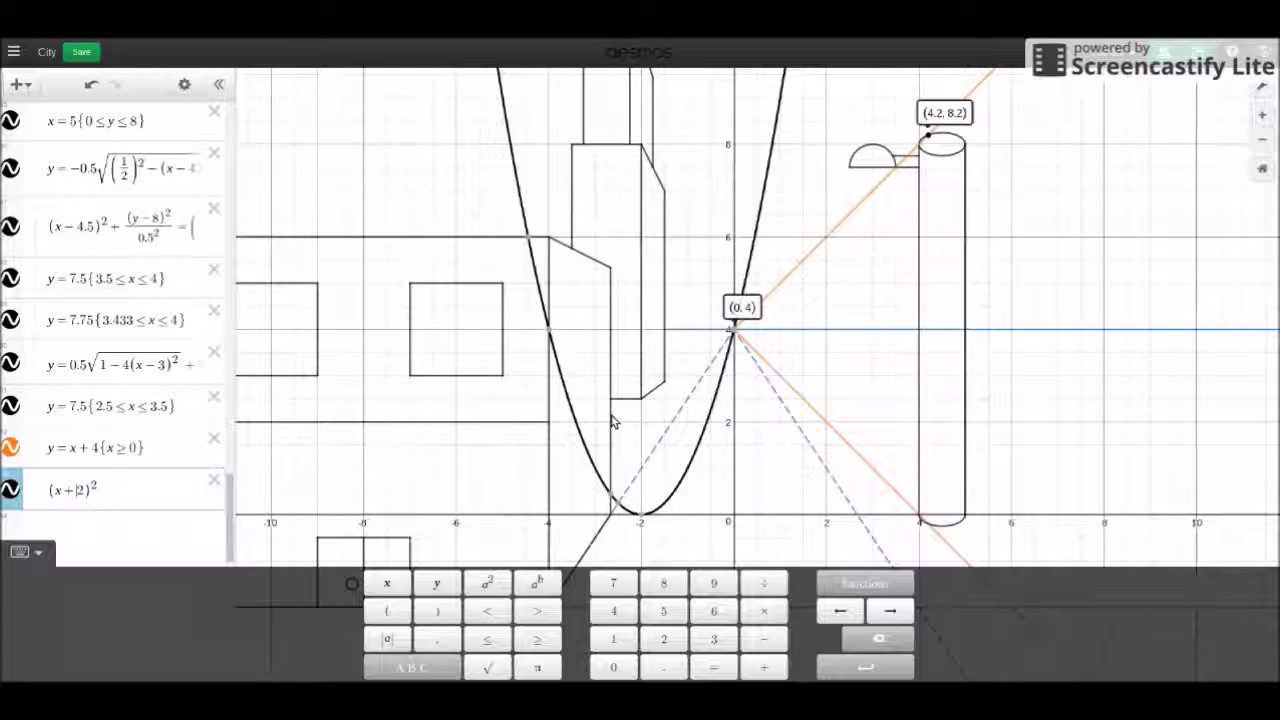
pyautogui.press('BackSpace')
pyautogui.write('-')
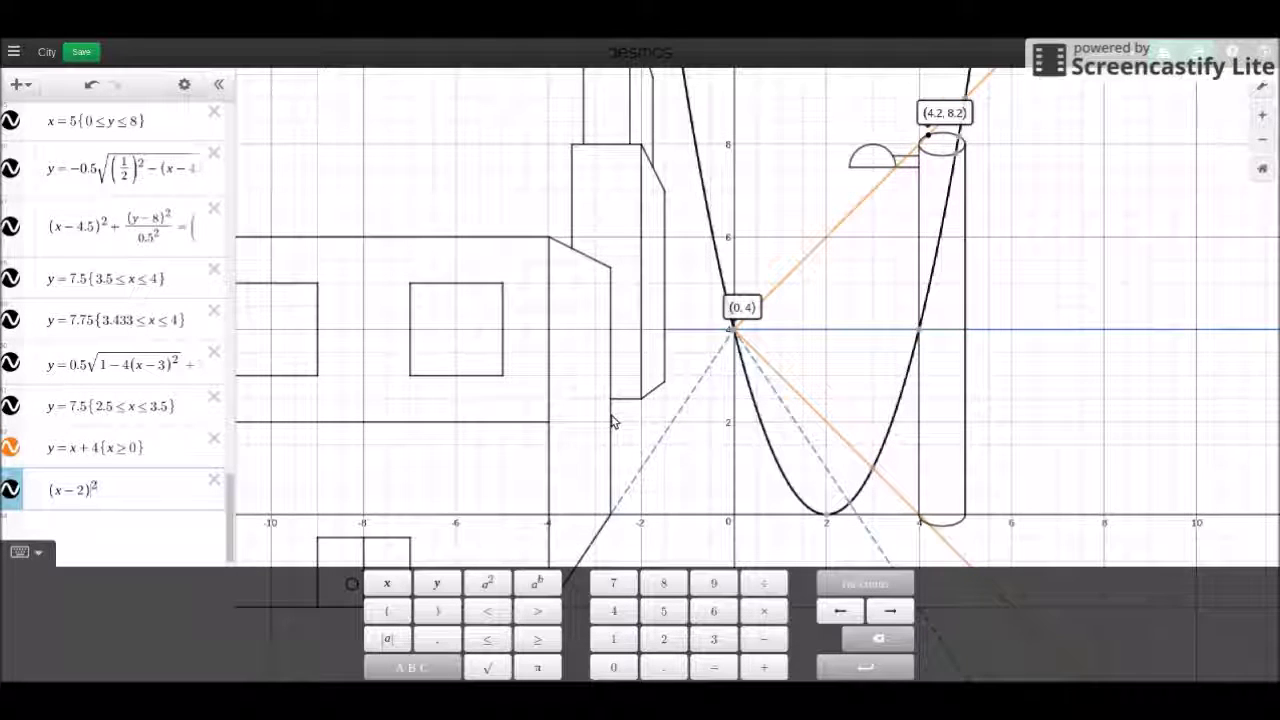
pyautogui.press('Right')
pyautogui.press('Right')
pyautogui.press('Right')
pyautogui.press('Right')
pyautogui.write('+(y-6)')
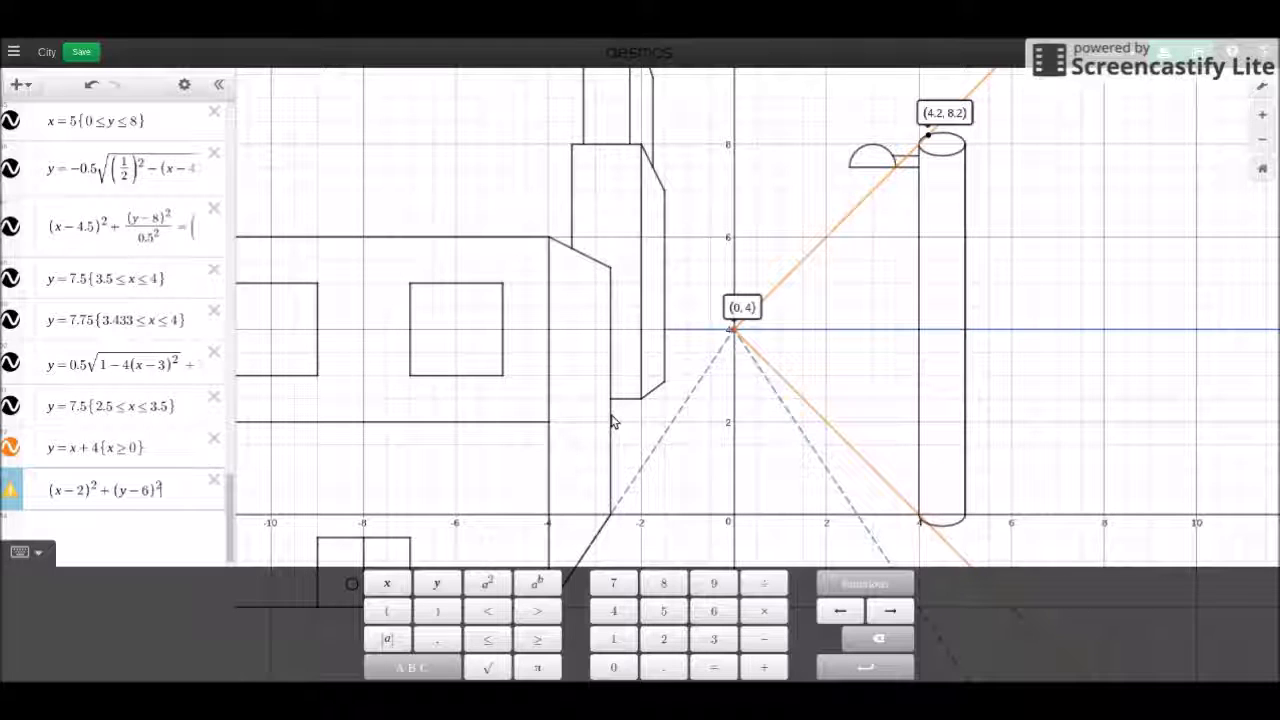
pyautogui.write('^2=1')
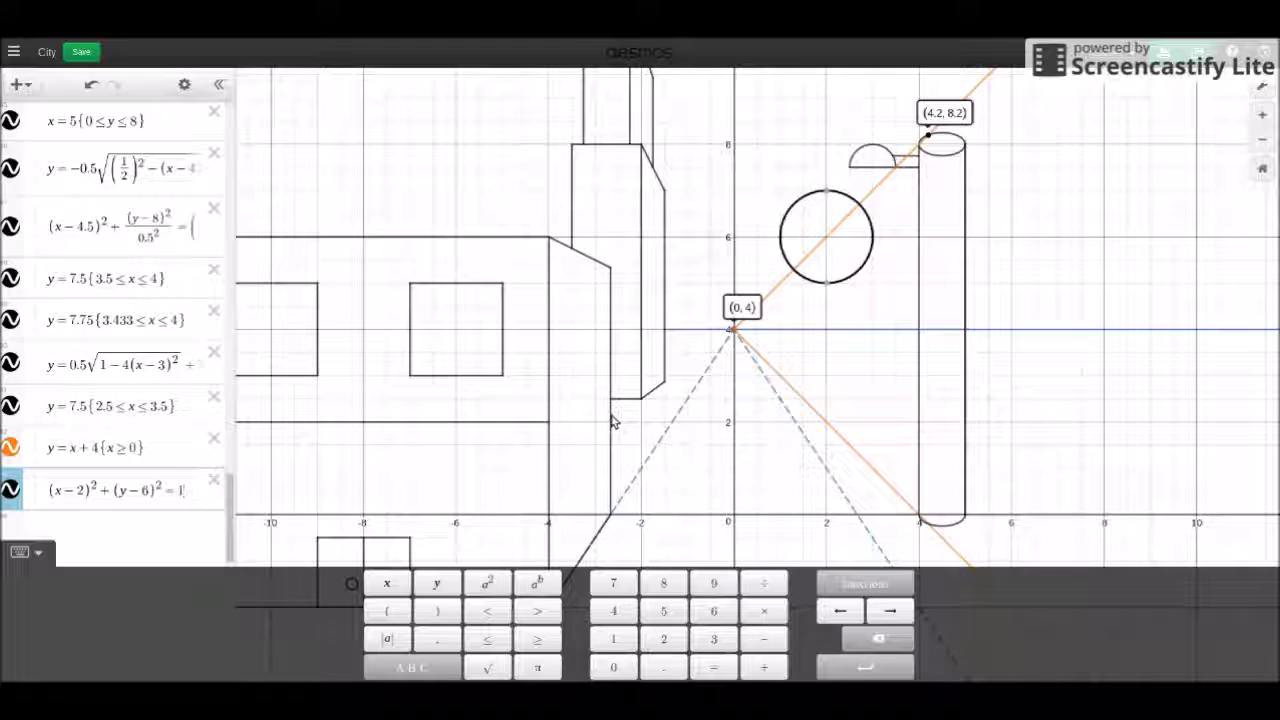
pyautogui.click(952, 160)
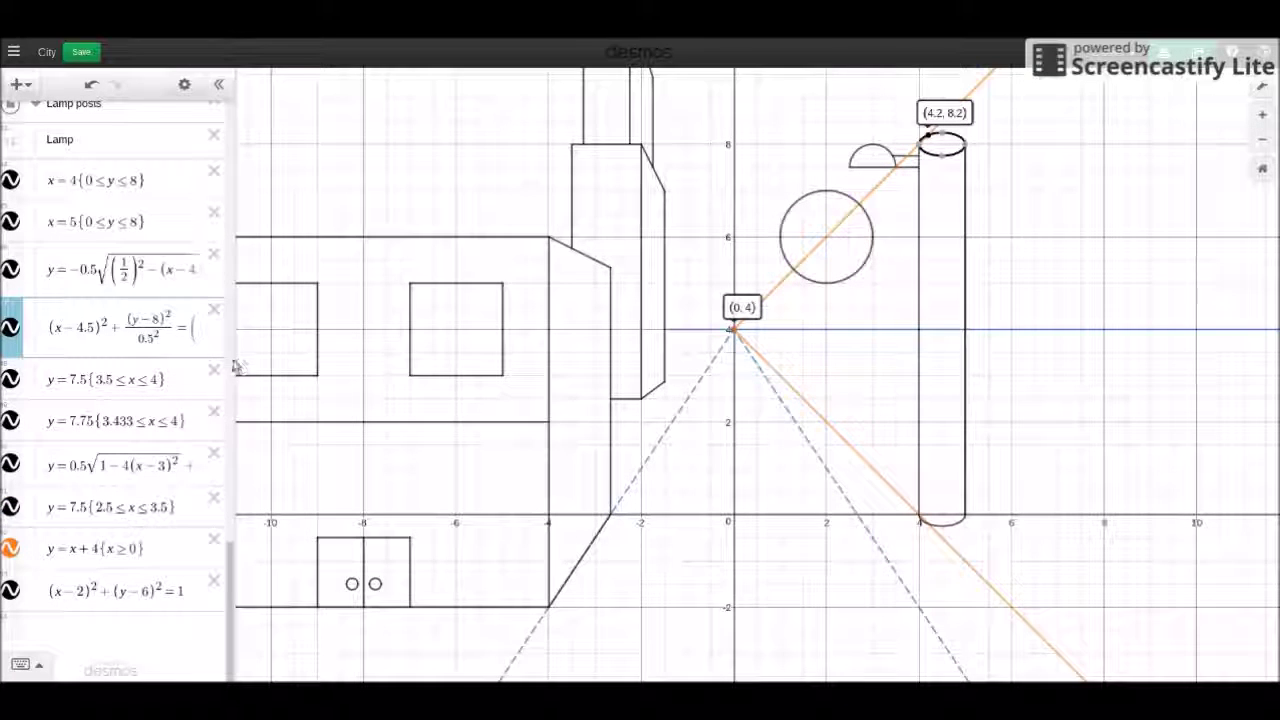
# - Divide the circle's y term by 0.5², matching the lamp-top ellipse's form
pyautogui.click(165, 603)
pyautogui.write('/0')
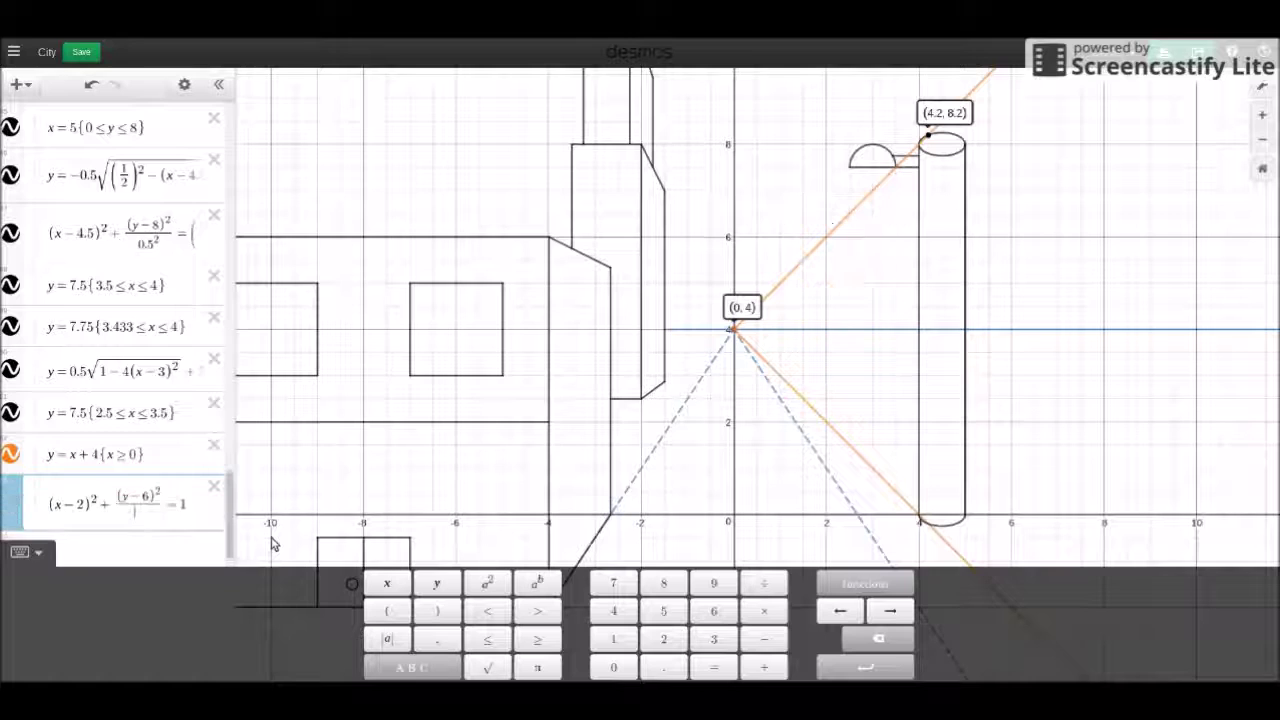
pyautogui.write('.5^2')
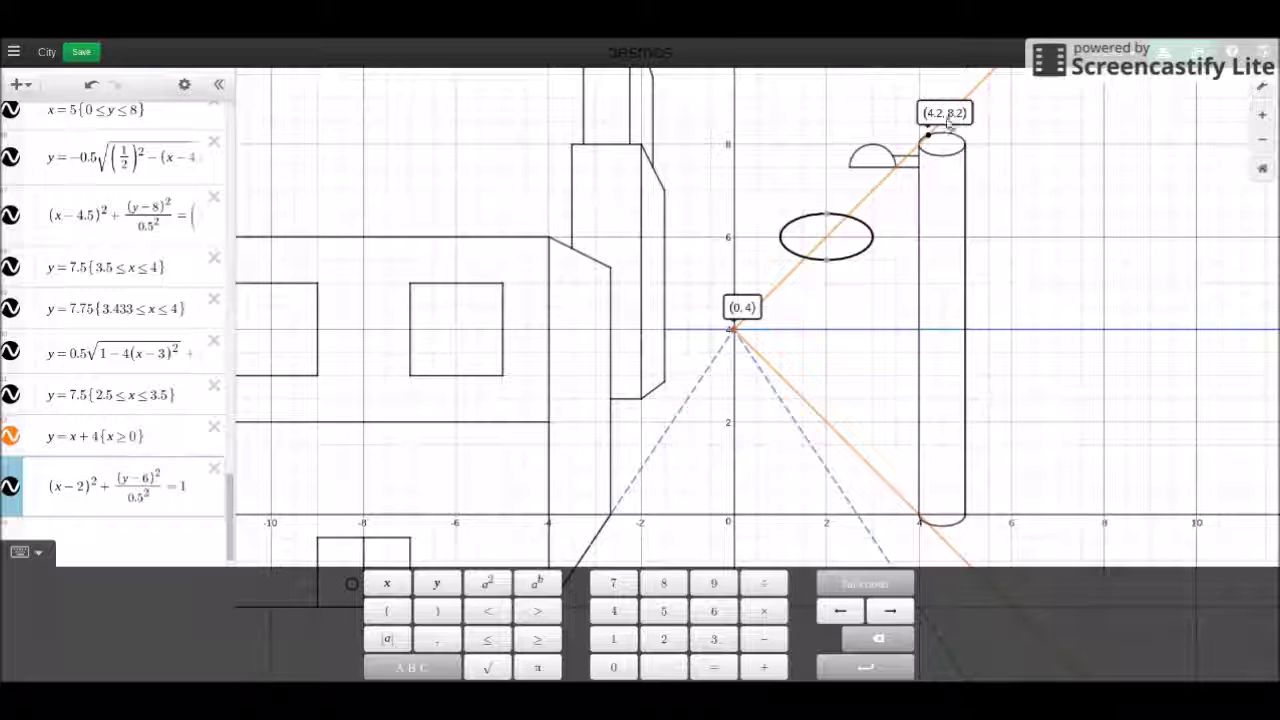
pyautogui.click(938, 161)
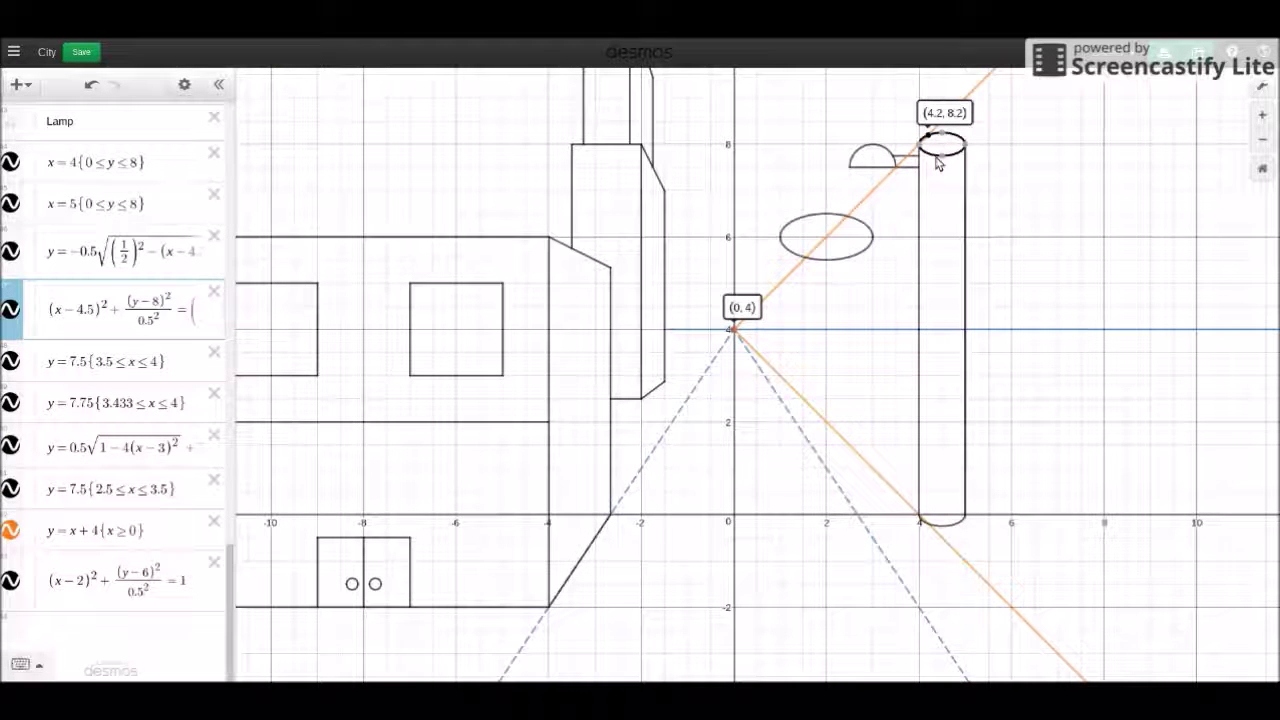
pyautogui.click(123, 305)
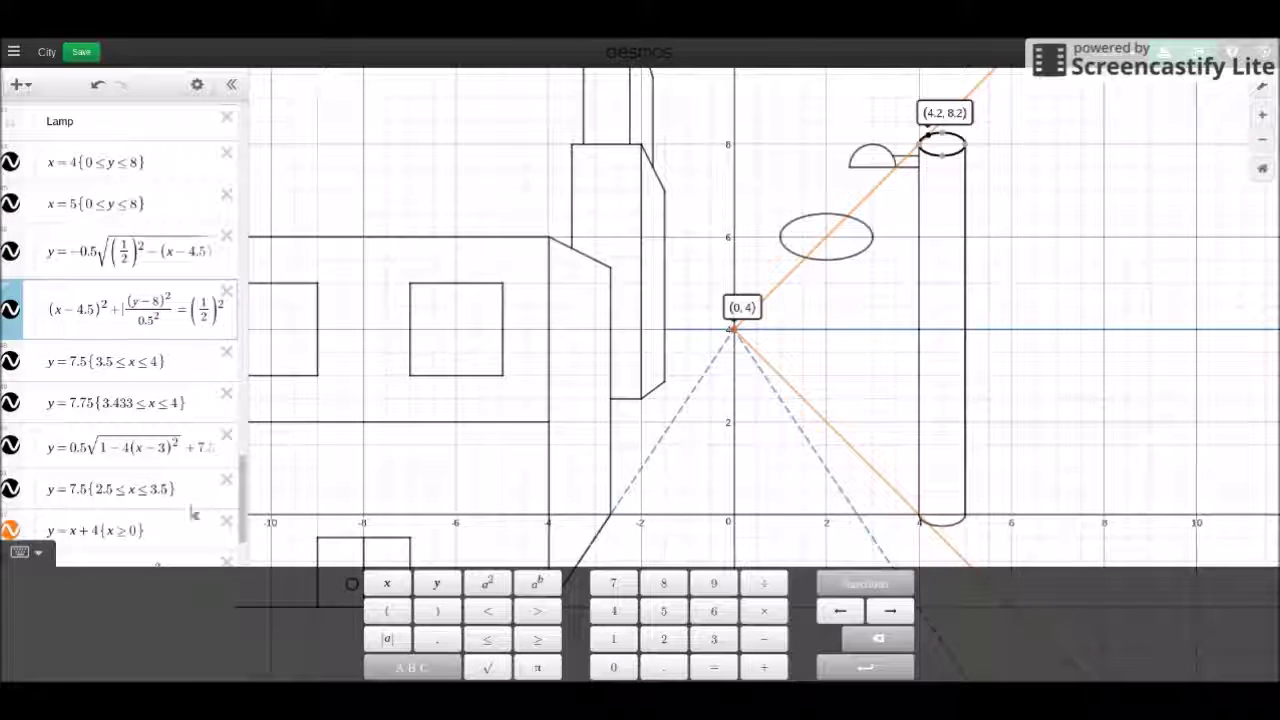
pyautogui.moveTo(241, 462); pyautogui.dragTo(240, 491)
# - Set the second lamp ellipse's right-hand side to (1/4)²
pyautogui.click(201, 470)
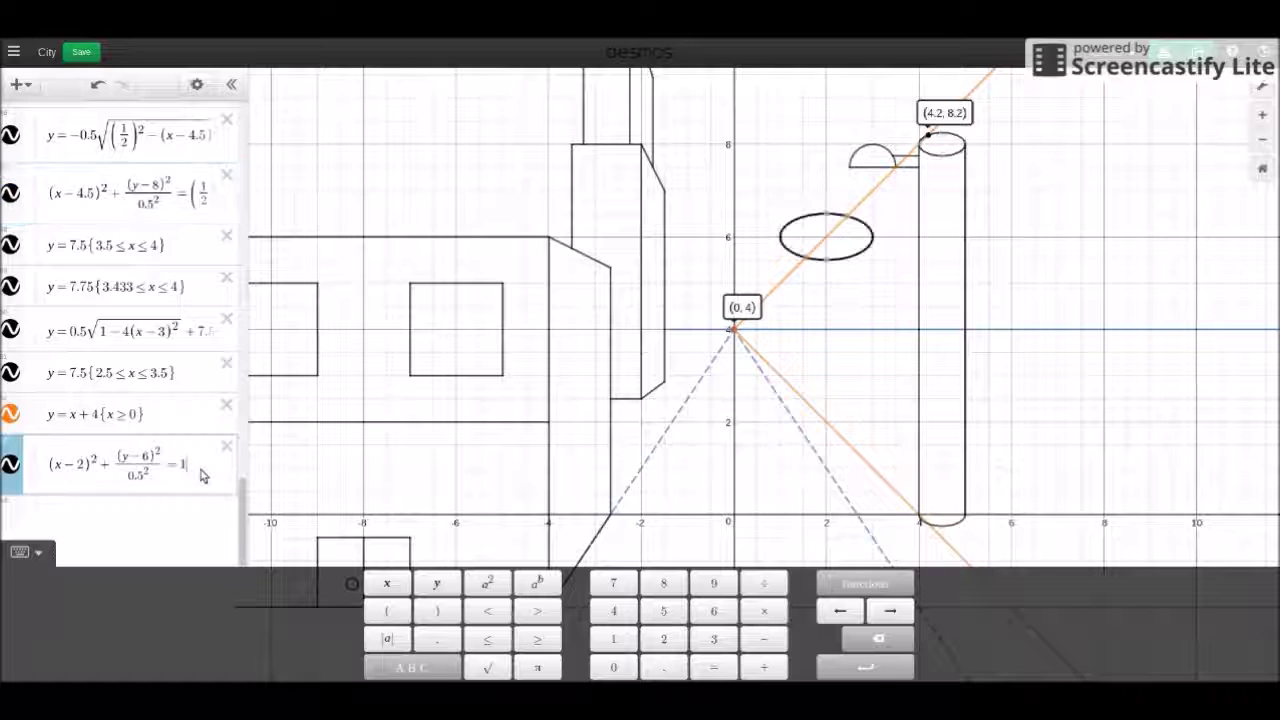
pyautogui.write('(1/2')
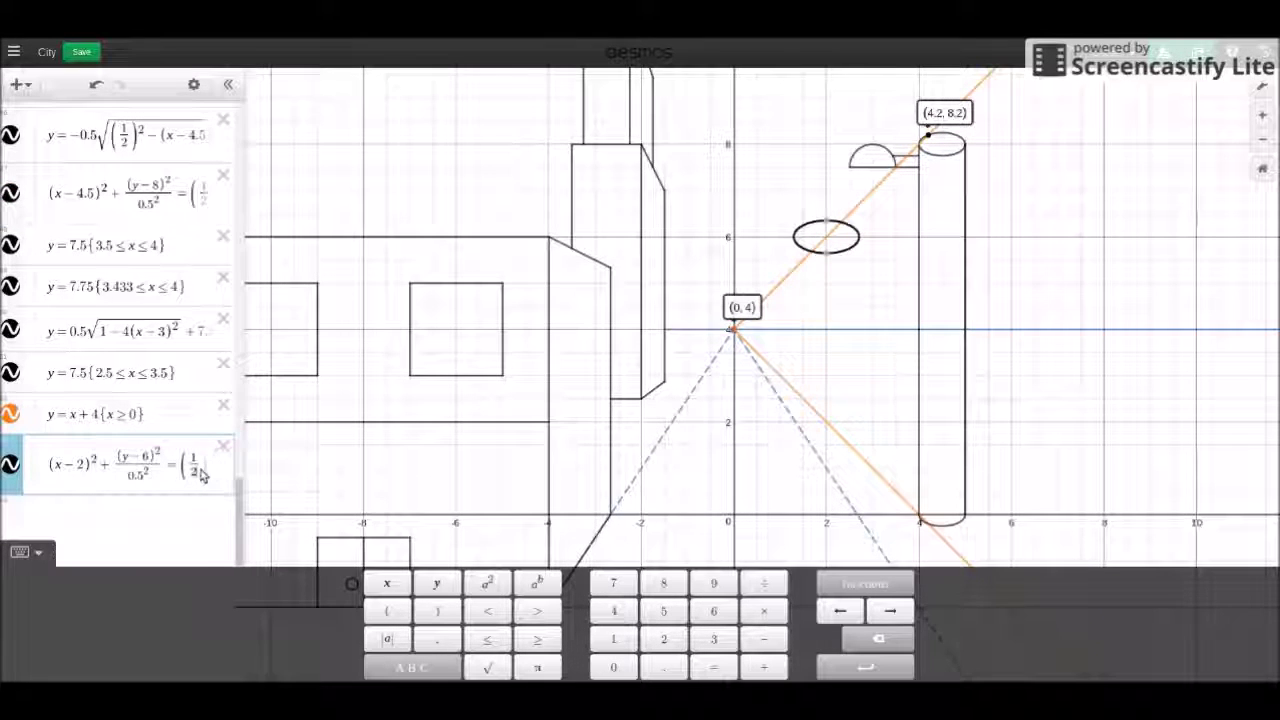
pyautogui.write(')^2')
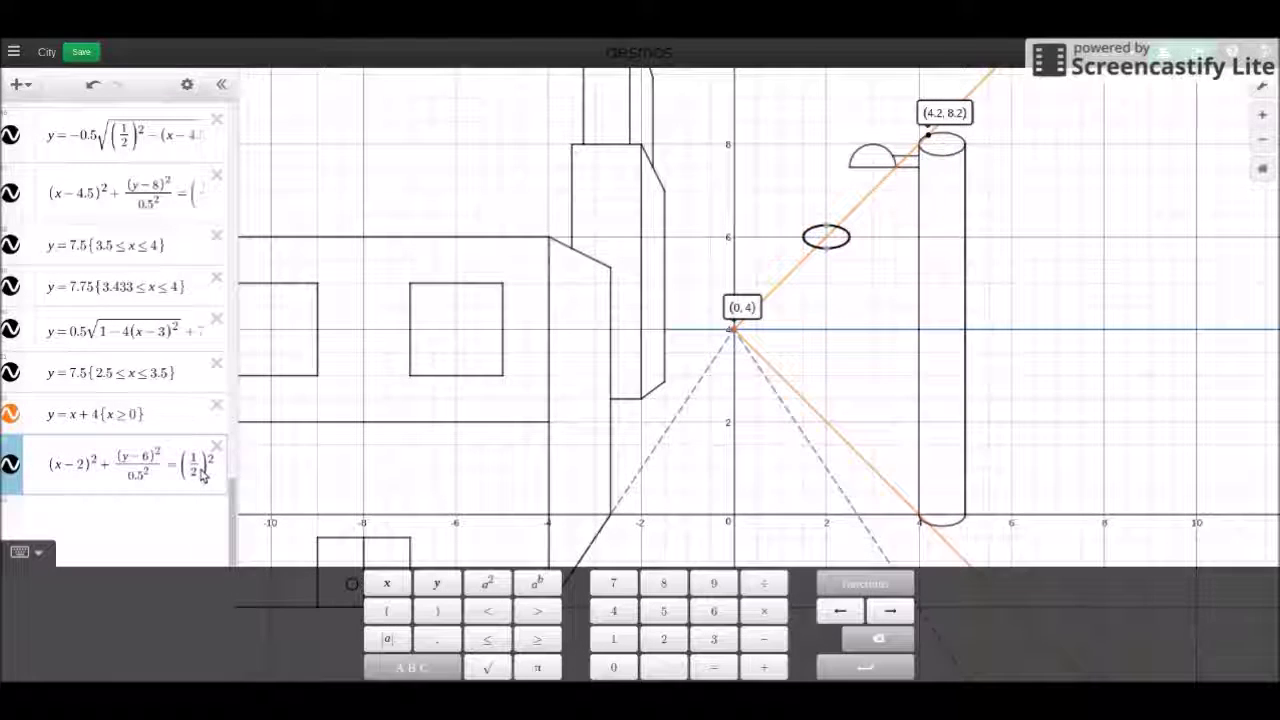
pyautogui.click(201, 474)
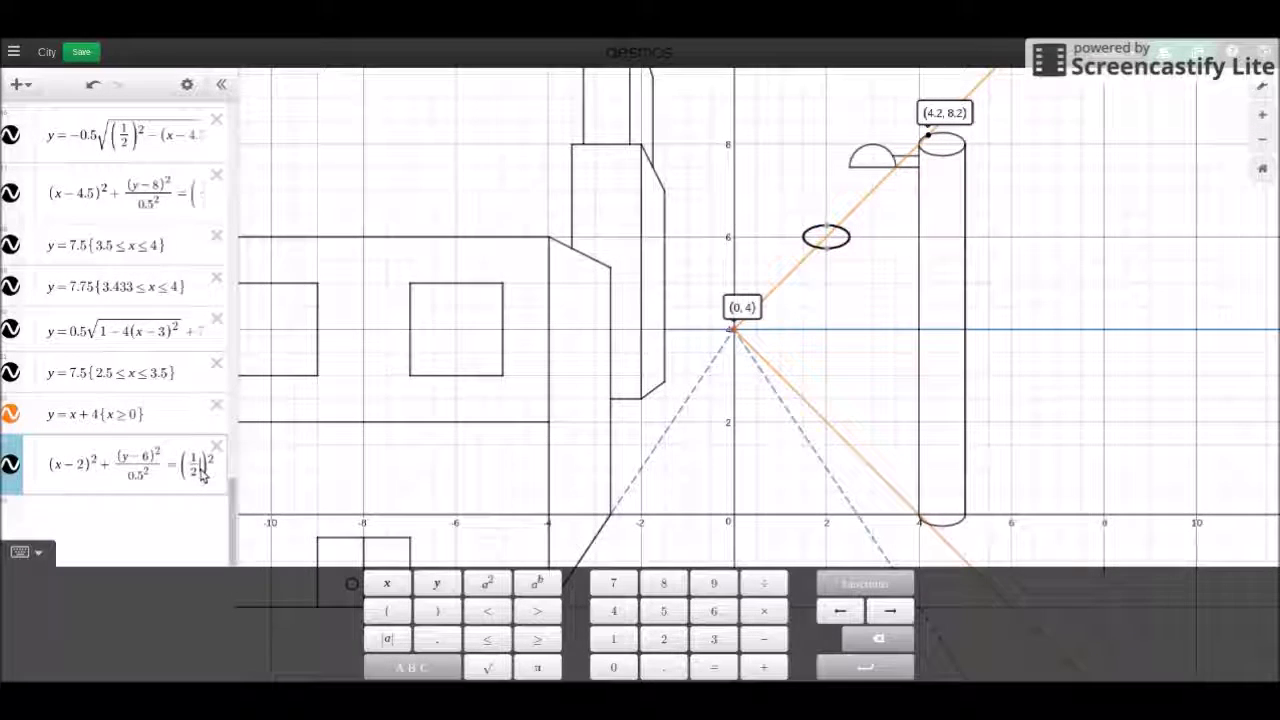
pyautogui.press('BackSpace')
pyautogui.write('4')
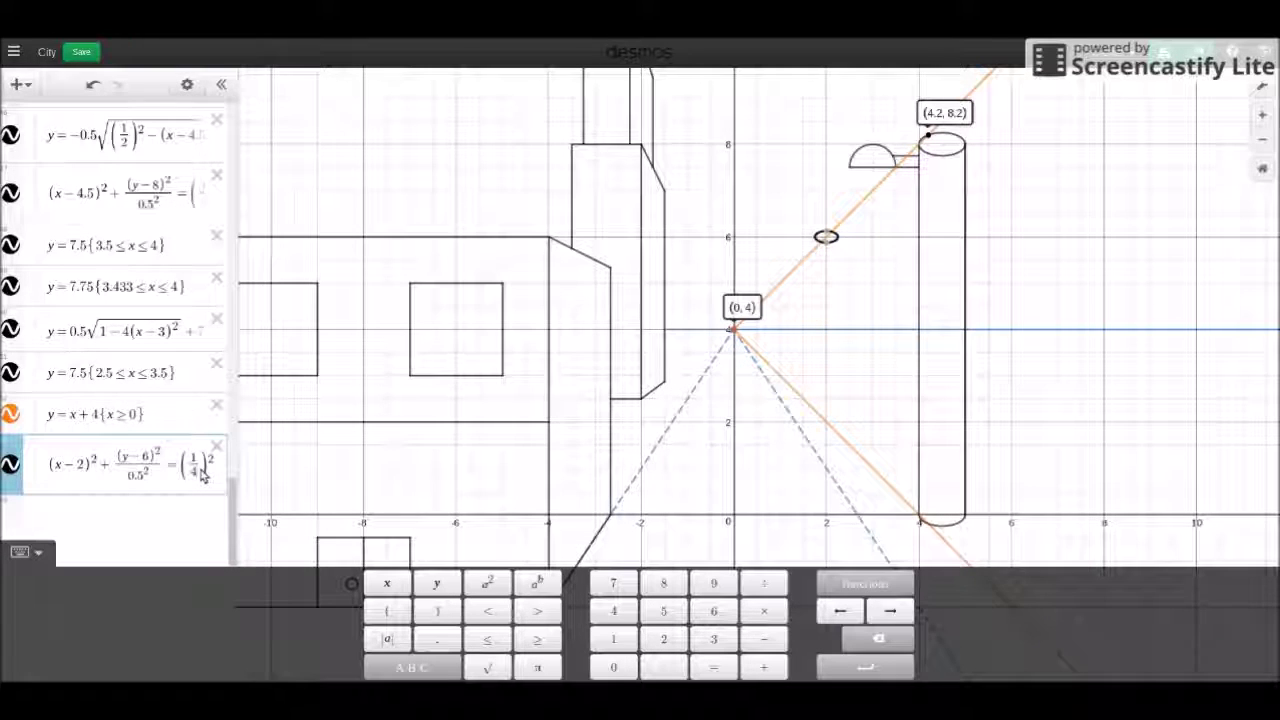